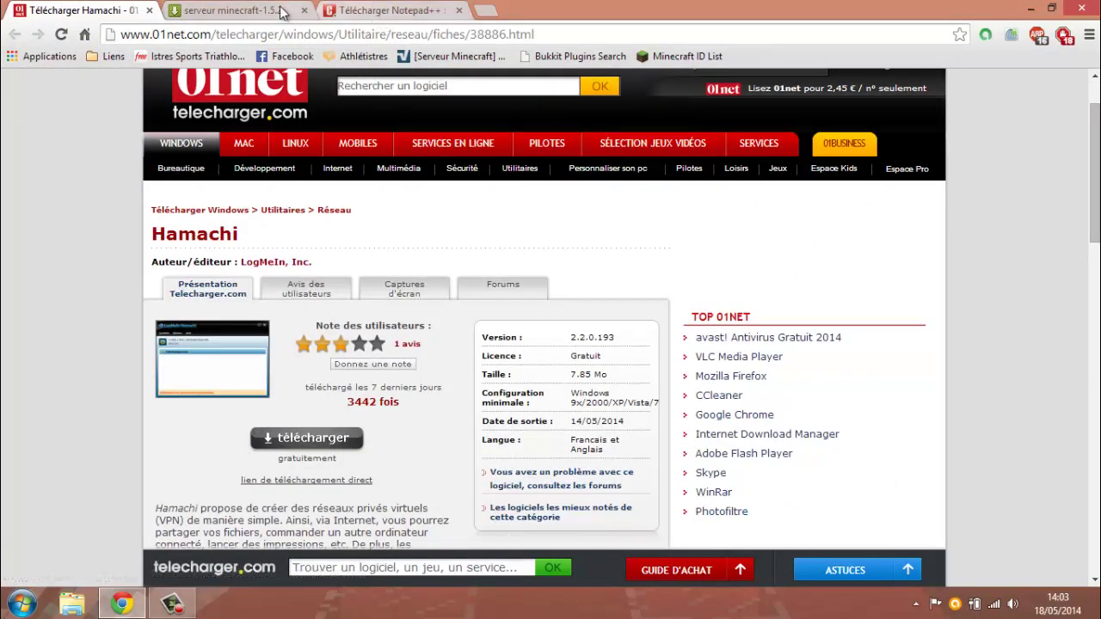
- Download serveur minecraft-1.5.2.rar from its MediaFire page and show the file in its download folder
{"action": "left_click", "coordinate": [252, 11]}
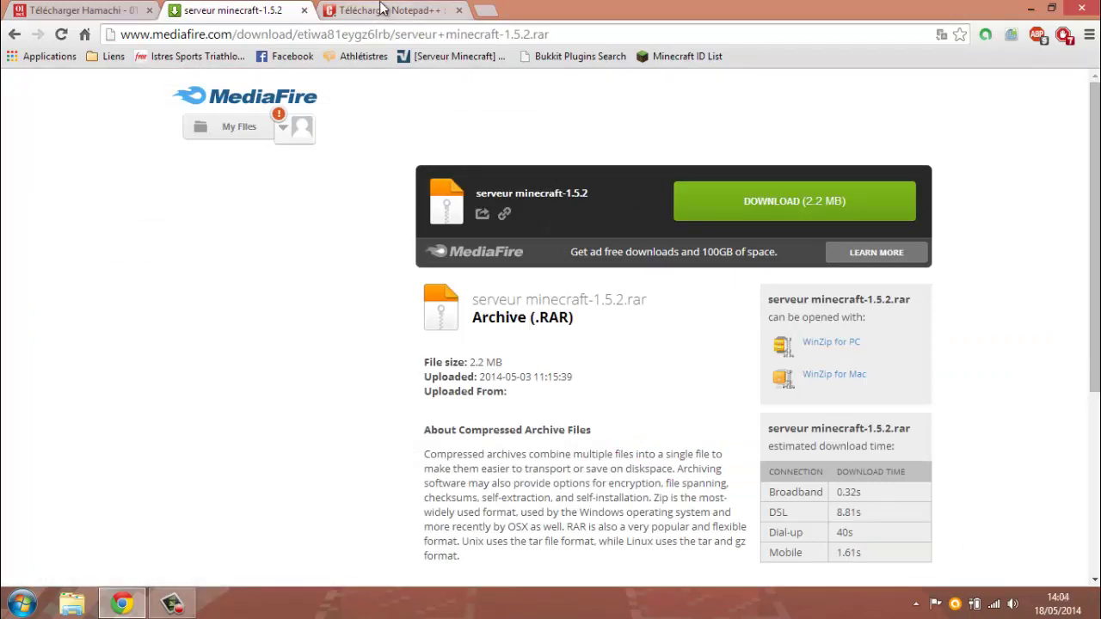
{"action": "left_click", "coordinate": [344, 10]}
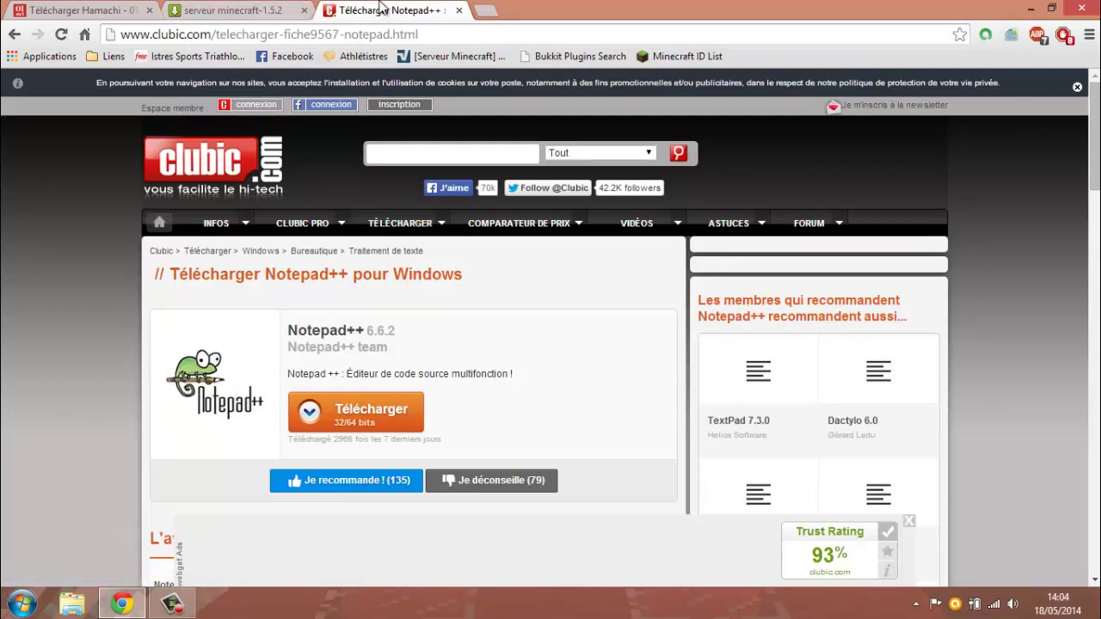
{"action": "left_click", "coordinate": [219, 10]}
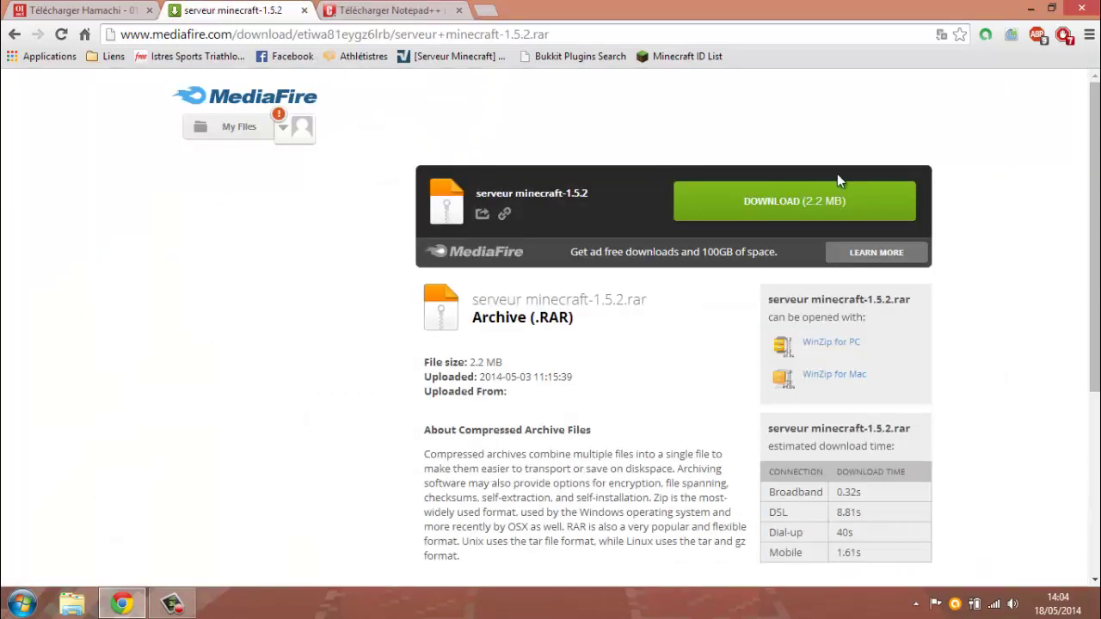
{"action": "left_click", "coordinate": [790, 203]}
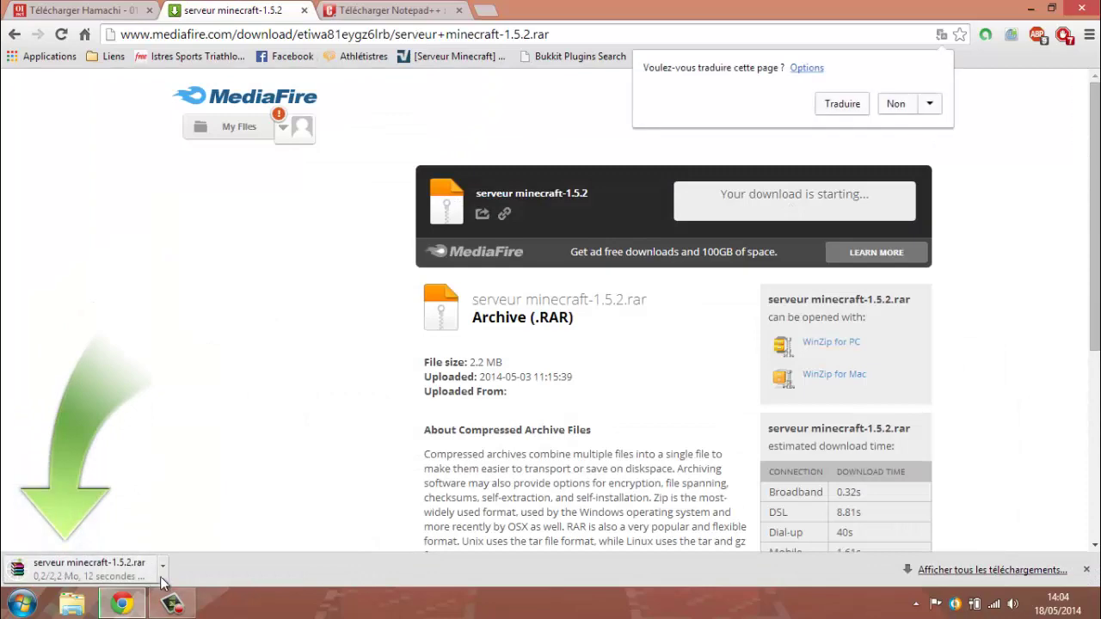
{"action": "left_click", "coordinate": [162, 572]}
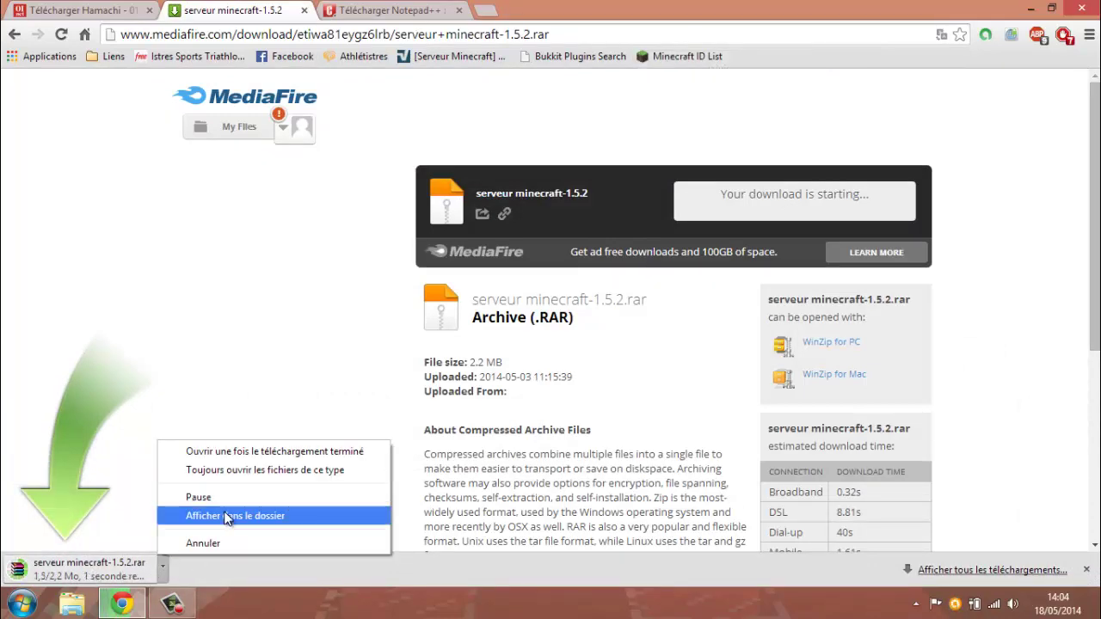
{"action": "left_click", "coordinate": [228, 518]}
- Close the Notepad++ and Hamachi pages, minimize the browser and bring up the Téléchargements folder
{"action": "left_click", "coordinate": [458, 10]}
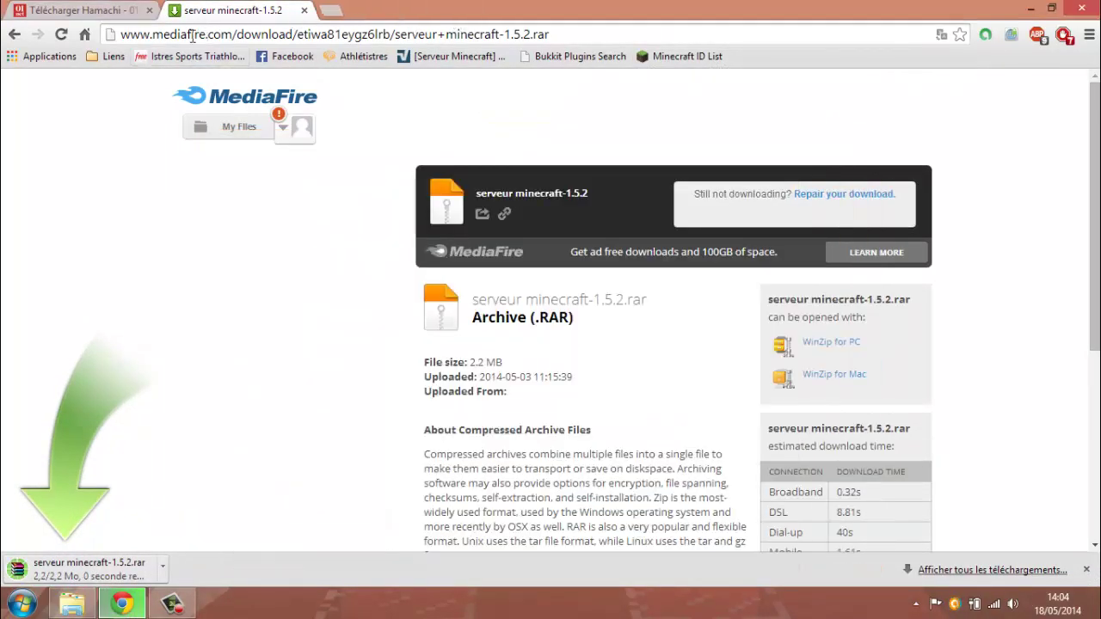
{"action": "left_click", "coordinate": [149, 11]}
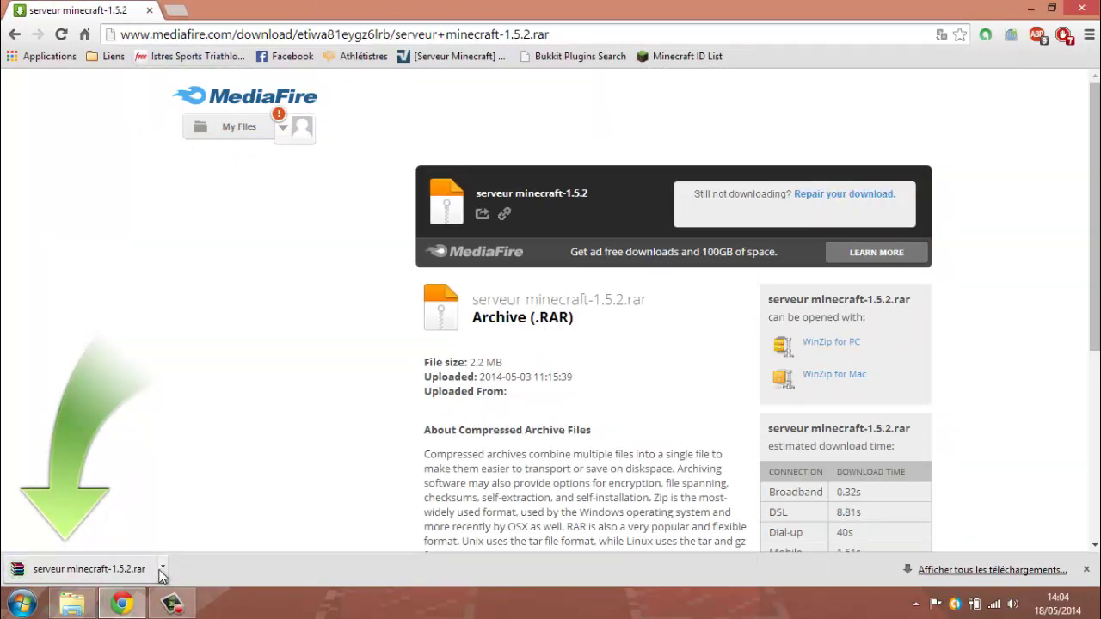
{"action": "left_click", "coordinate": [73, 605]}
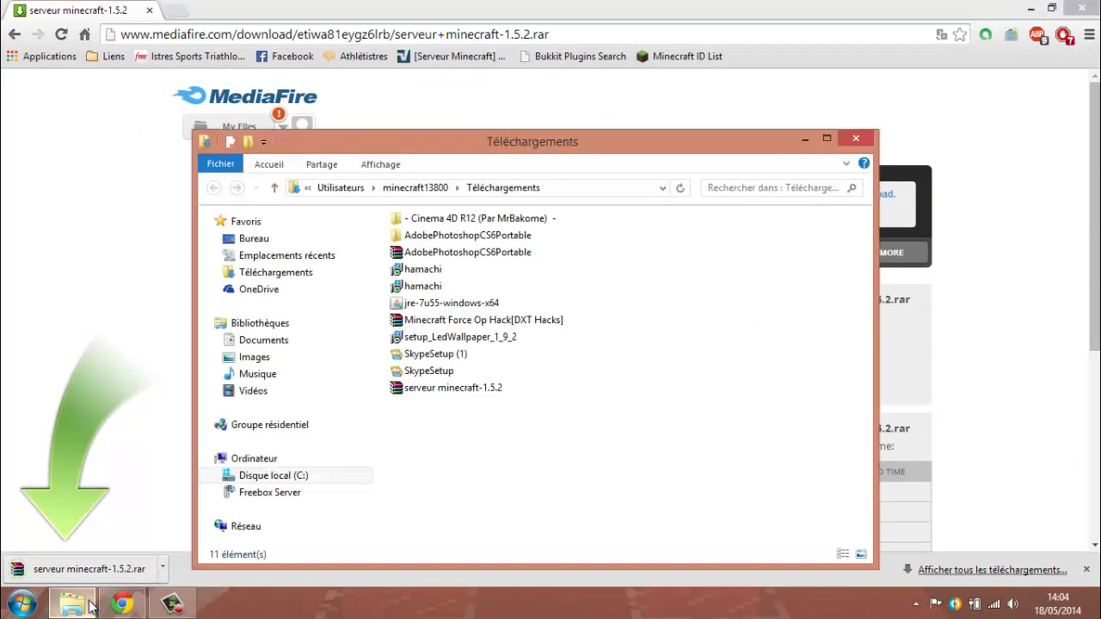
{"action": "left_click", "coordinate": [805, 142]}
{"action": "left_click", "coordinate": [1030, 9]}
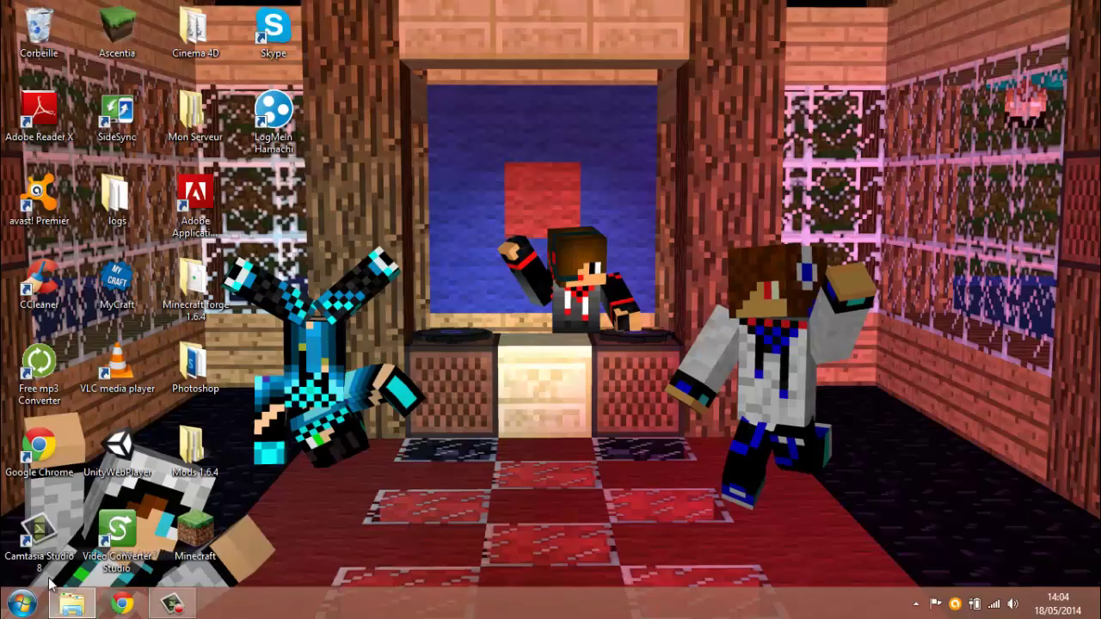
{"action": "left_click", "coordinate": [72, 605]}
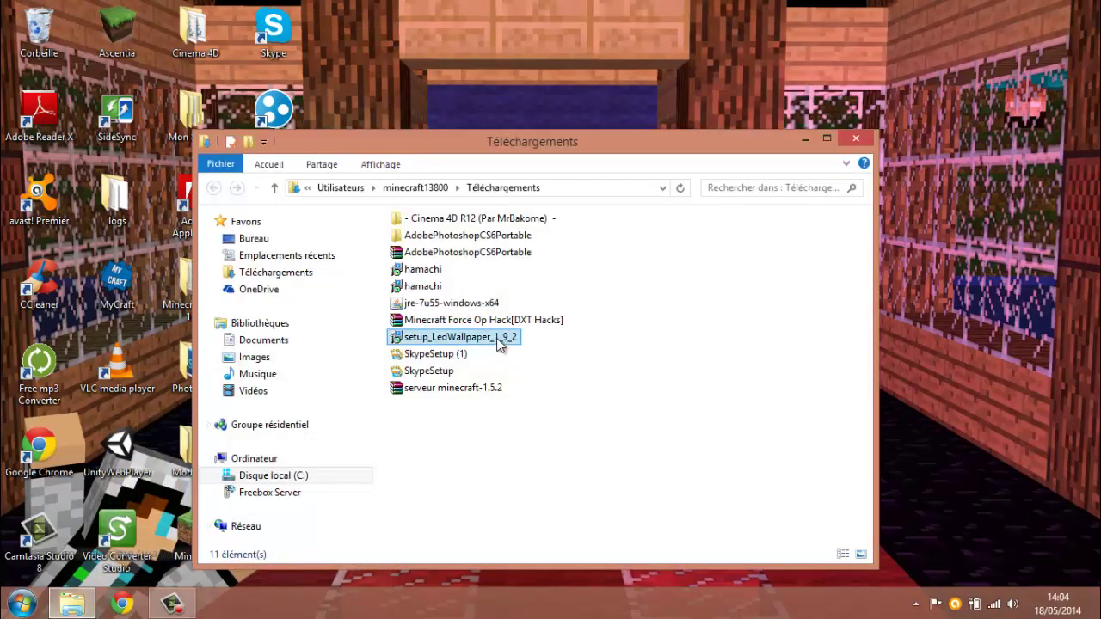
- Try to extract the serveur minecraft-1.5.2 archive into a folder within Téléchargements
{"action": "left_click", "coordinate": [462, 393]}
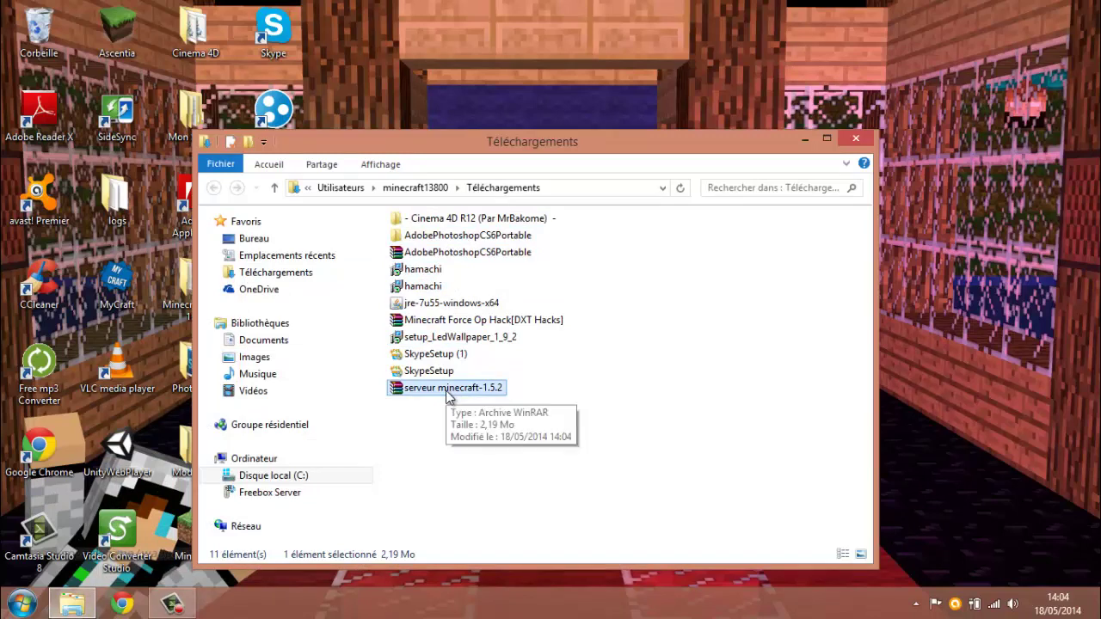
{"action": "right_click", "coordinate": [448, 394]}
{"action": "left_click", "coordinate": [516, 96]}
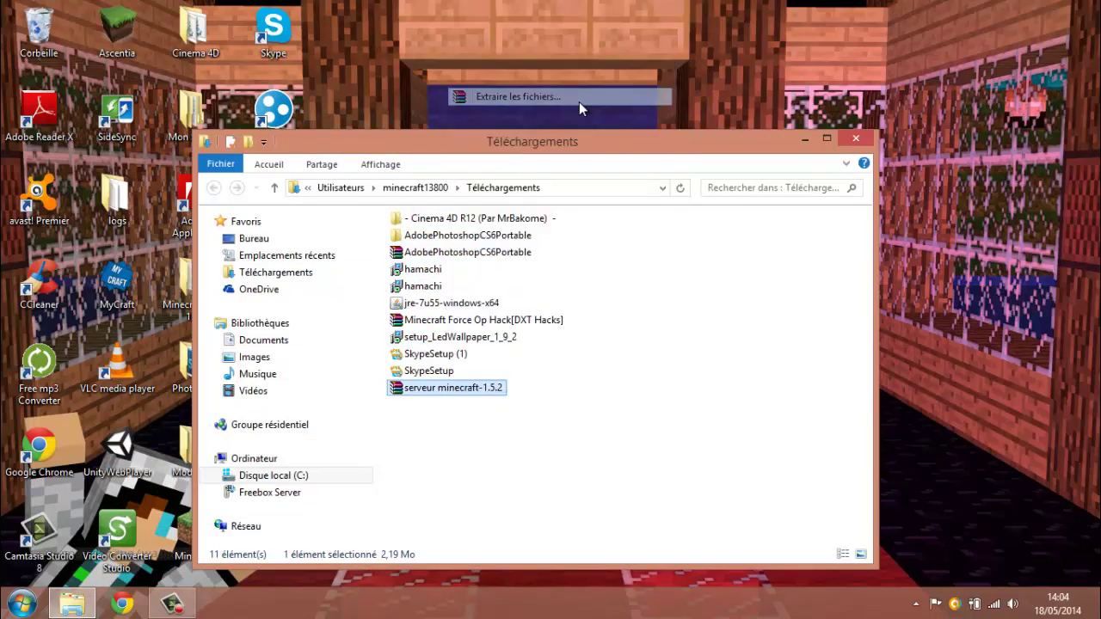
{"action": "left_click", "coordinate": [598, 463]}
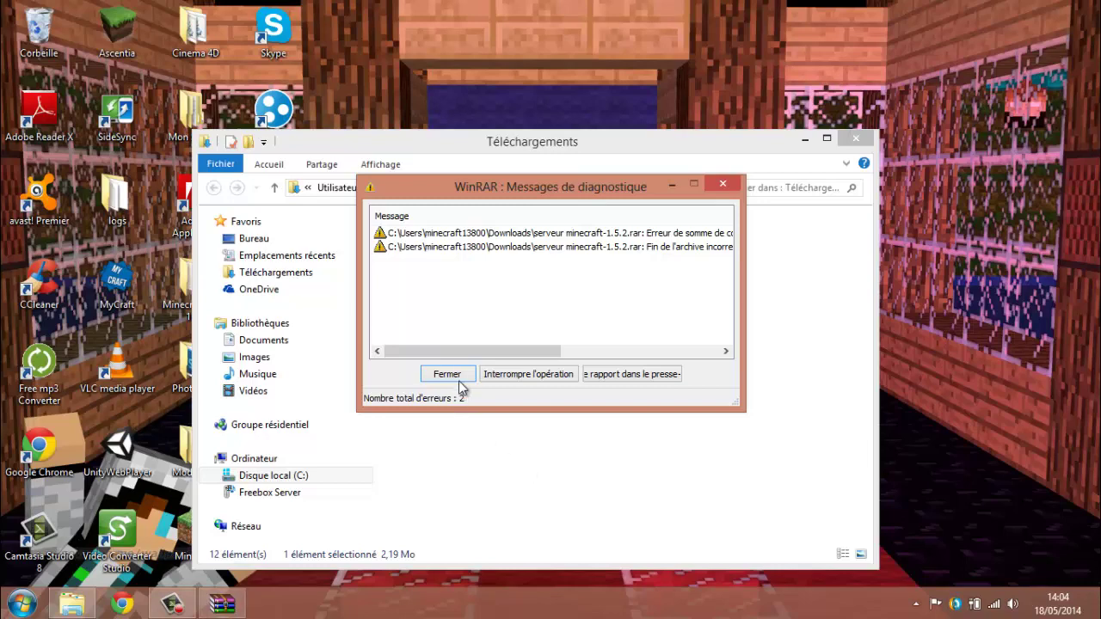
{"action": "left_click", "coordinate": [722, 183]}
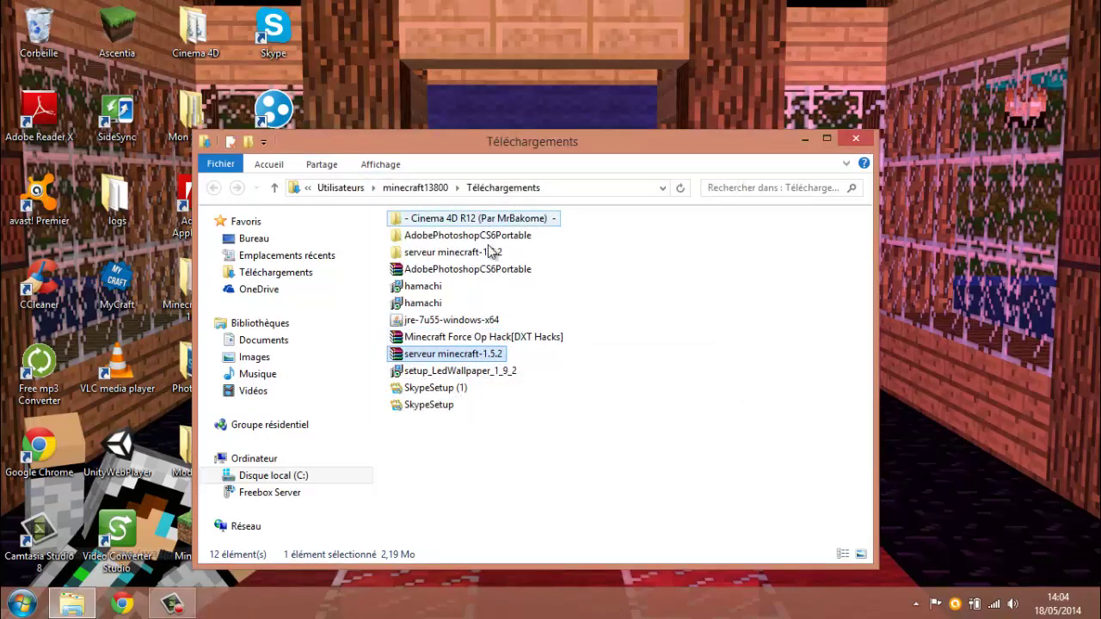
- Inspect the extracted serveur minecraft-1.5.2 folder and its serveur inconnue subfolder, and return to Téléchargements
{"action": "left_click_drag", "start_coordinate": [484, 258], "coordinate": [514, 266]}
{"action": "double_click", "coordinate": [465, 260]}
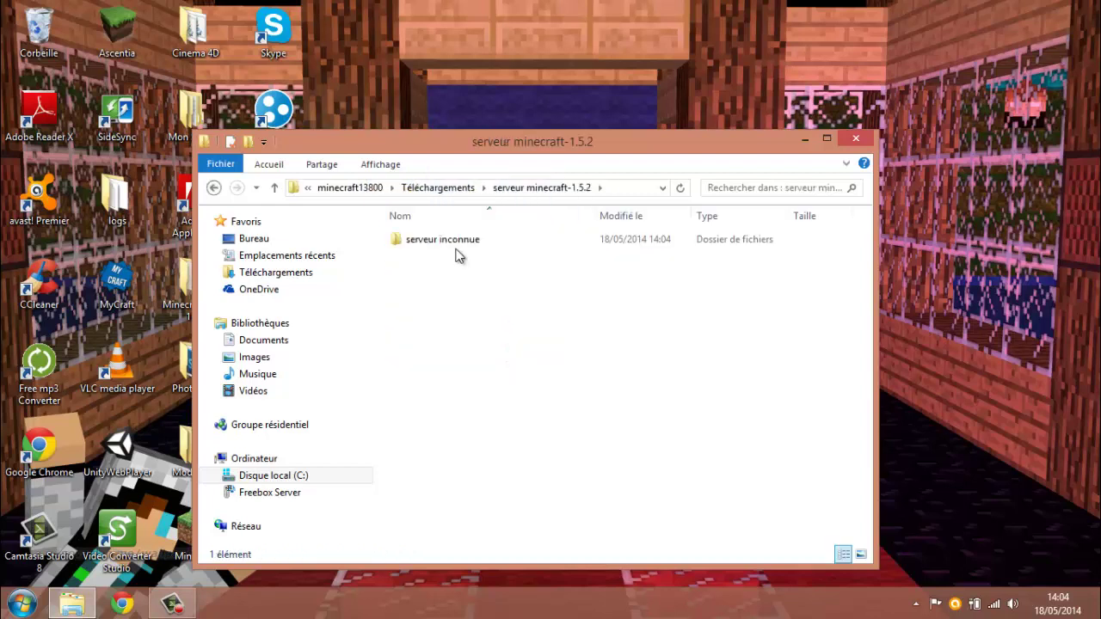
{"action": "double_click", "coordinate": [465, 240]}
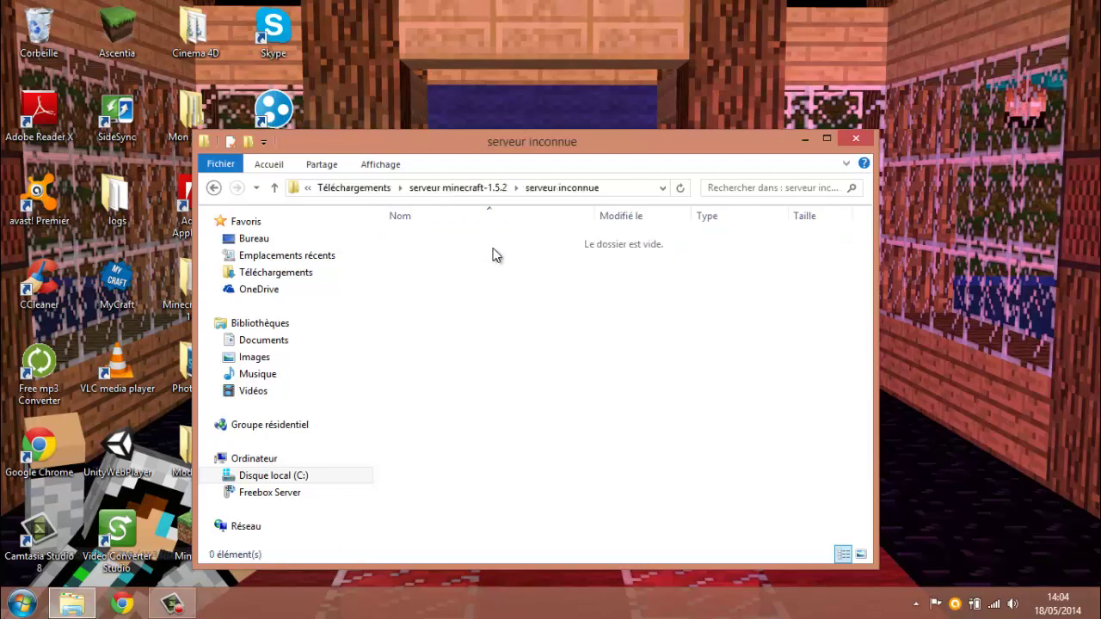
{"action": "left_click", "coordinate": [214, 189]}
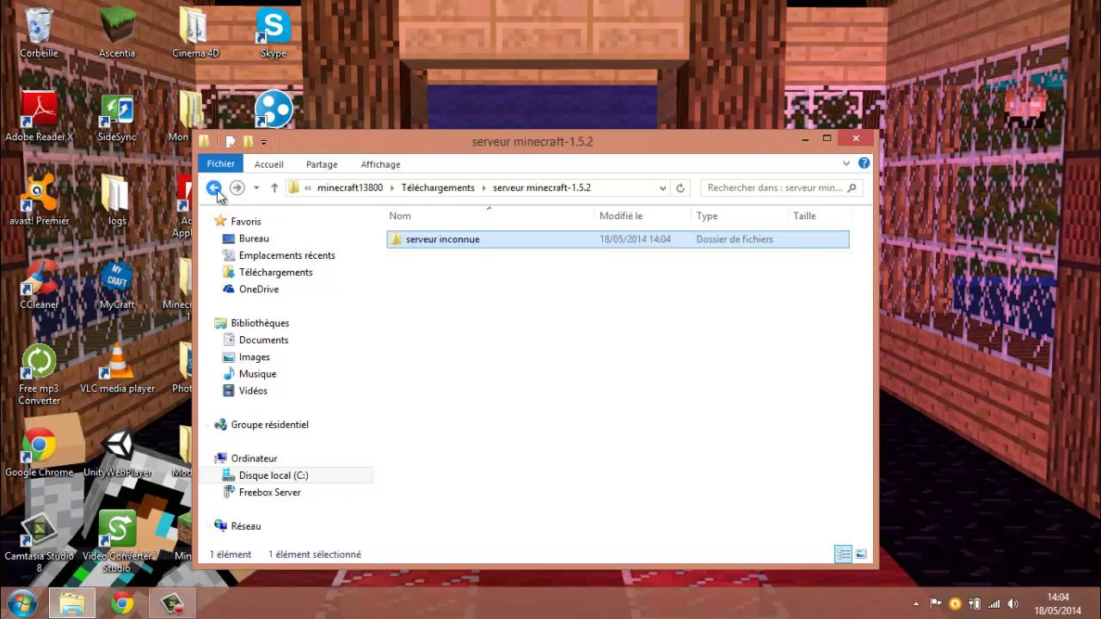
{"action": "left_click", "coordinate": [215, 188]}
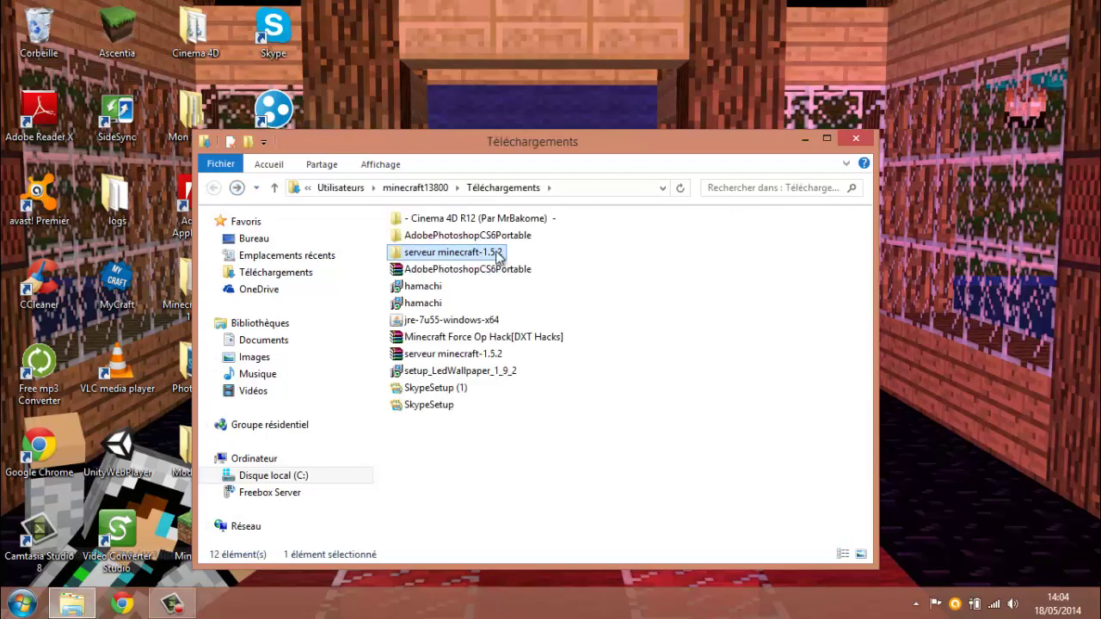
{"action": "left_click", "coordinate": [591, 295]}
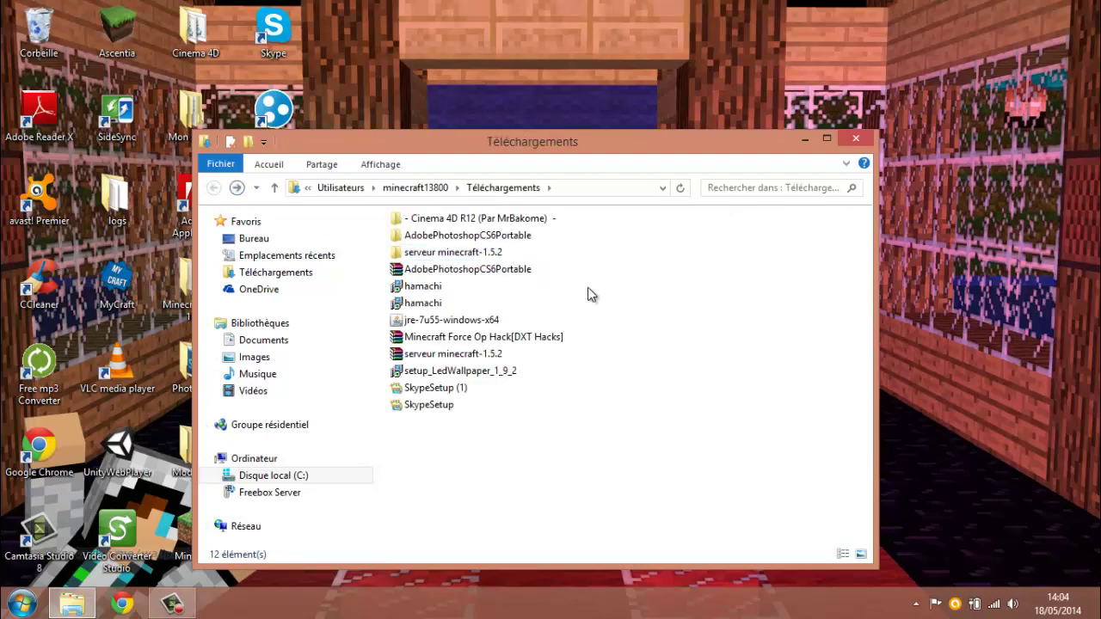
- Open the serveur minecraft-1.5.2 archive in WinRAR and select the minecraft_server application inside serveur inconnue
{"action": "right_click", "coordinate": [479, 353]}
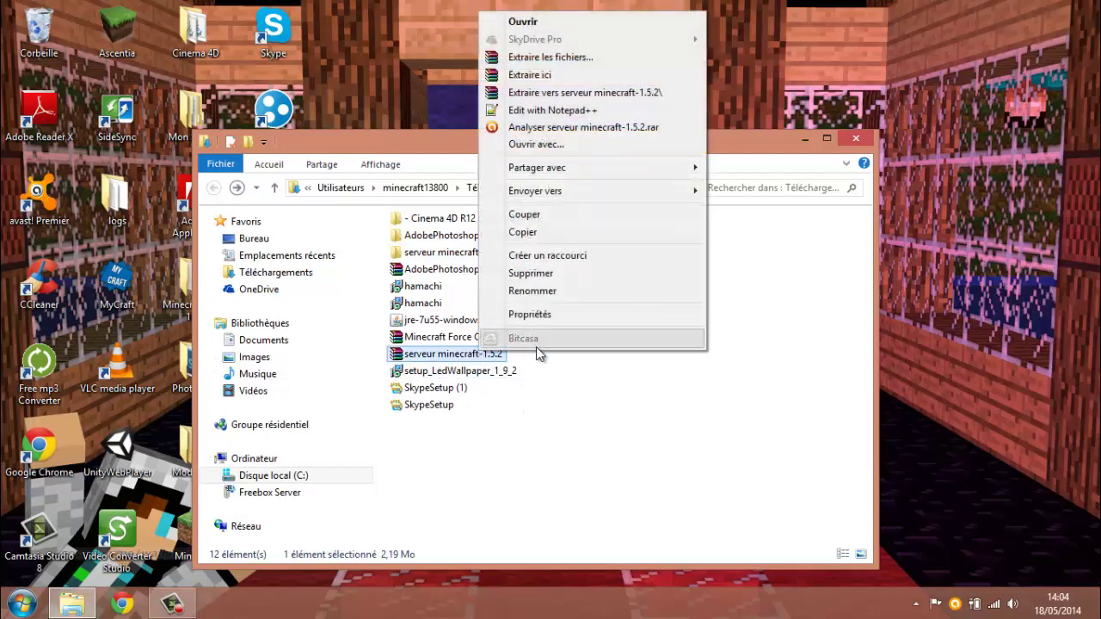
{"action": "left_click", "coordinate": [777, 271]}
{"action": "double_click", "coordinate": [496, 355]}
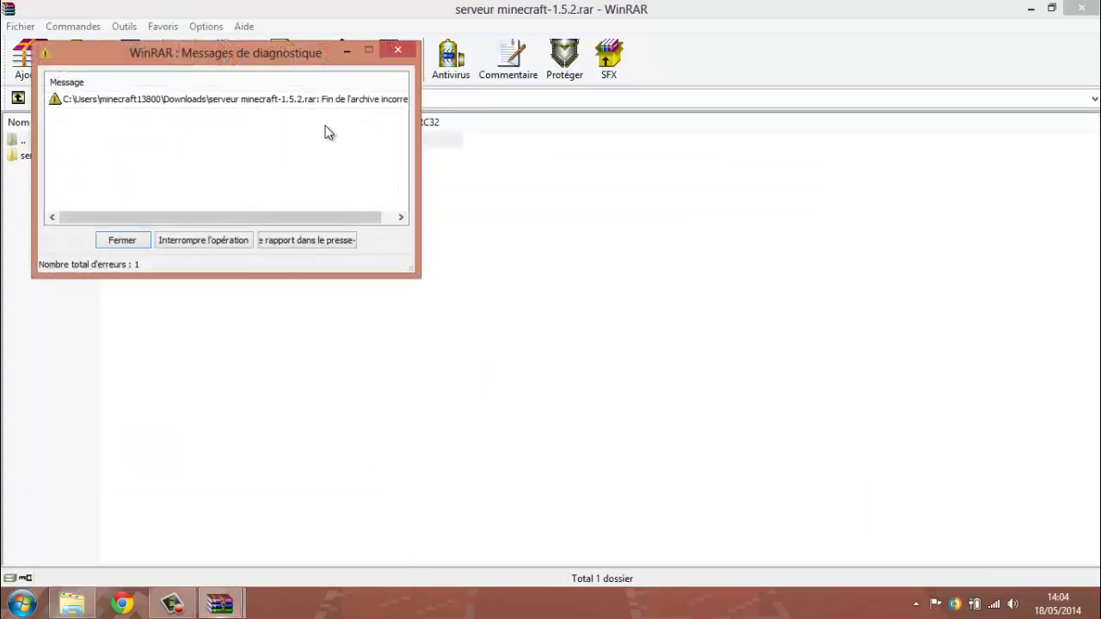
{"action": "left_click", "coordinate": [138, 242]}
{"action": "double_click", "coordinate": [98, 158]}
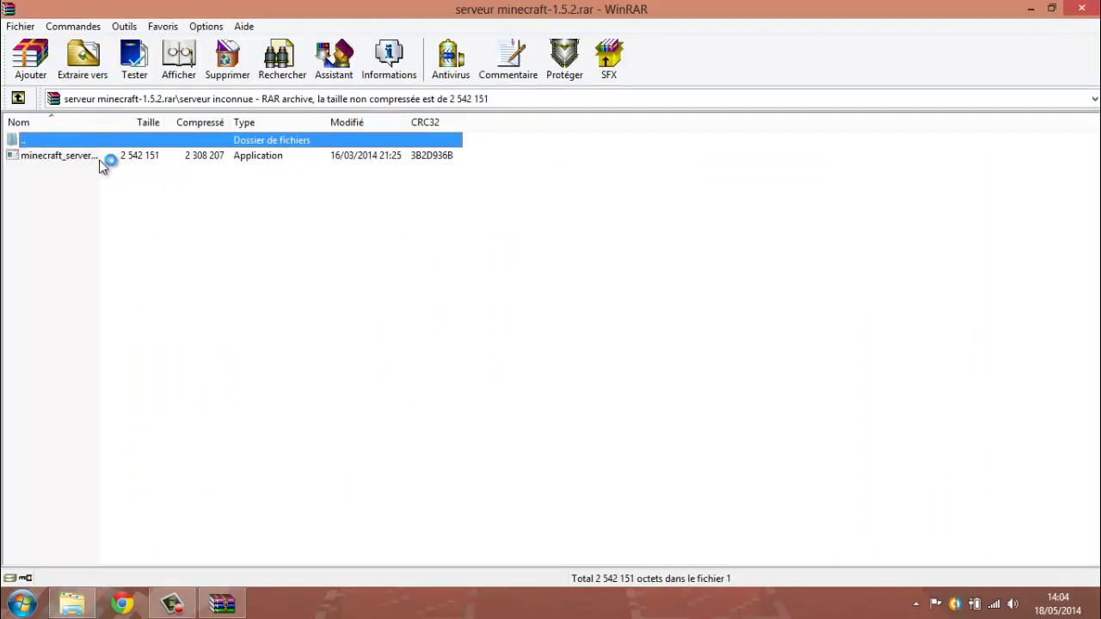
{"action": "left_click", "coordinate": [188, 159]}
- Close the Téléchargements window and bring the WinRAR archive window back to the front
{"action": "left_click", "coordinate": [1031, 8]}
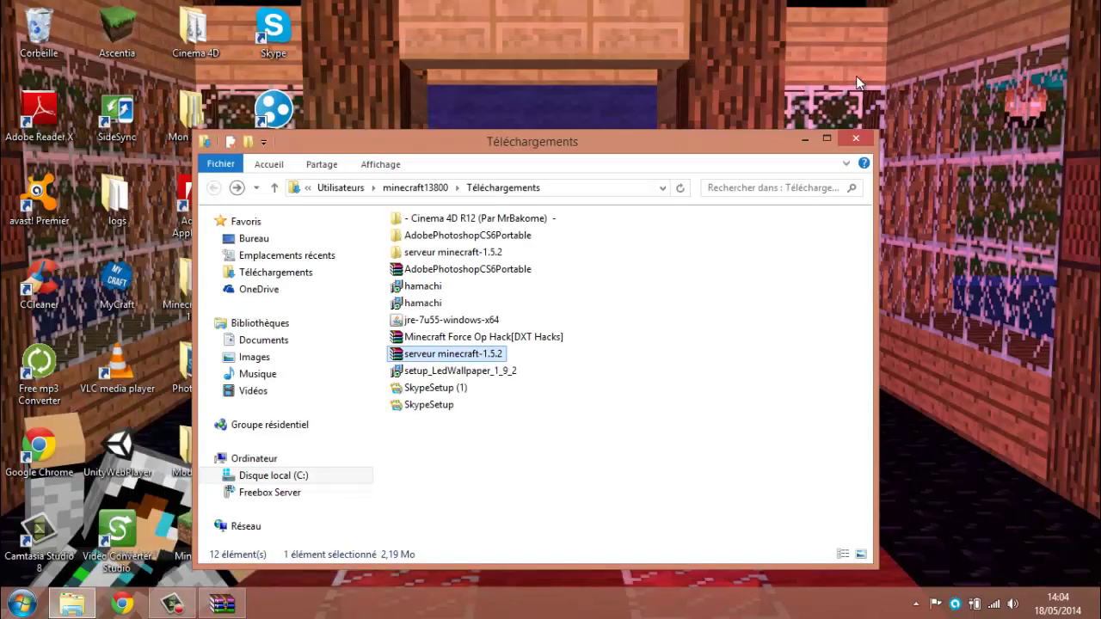
{"action": "left_click", "coordinate": [851, 138]}
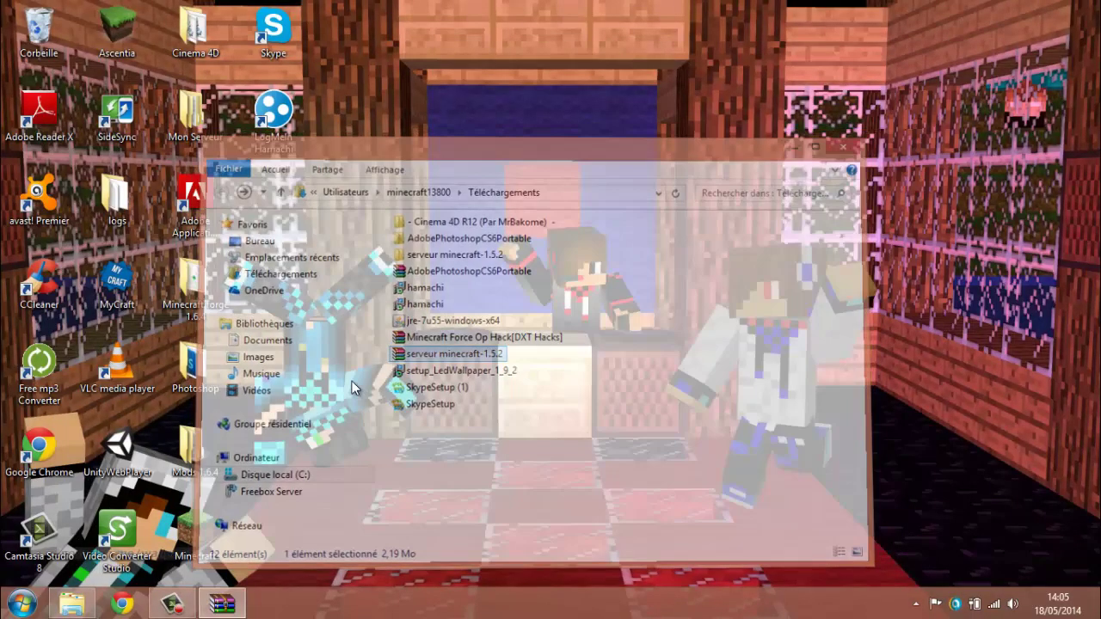
{"action": "key", "text": "alt+Tab"}
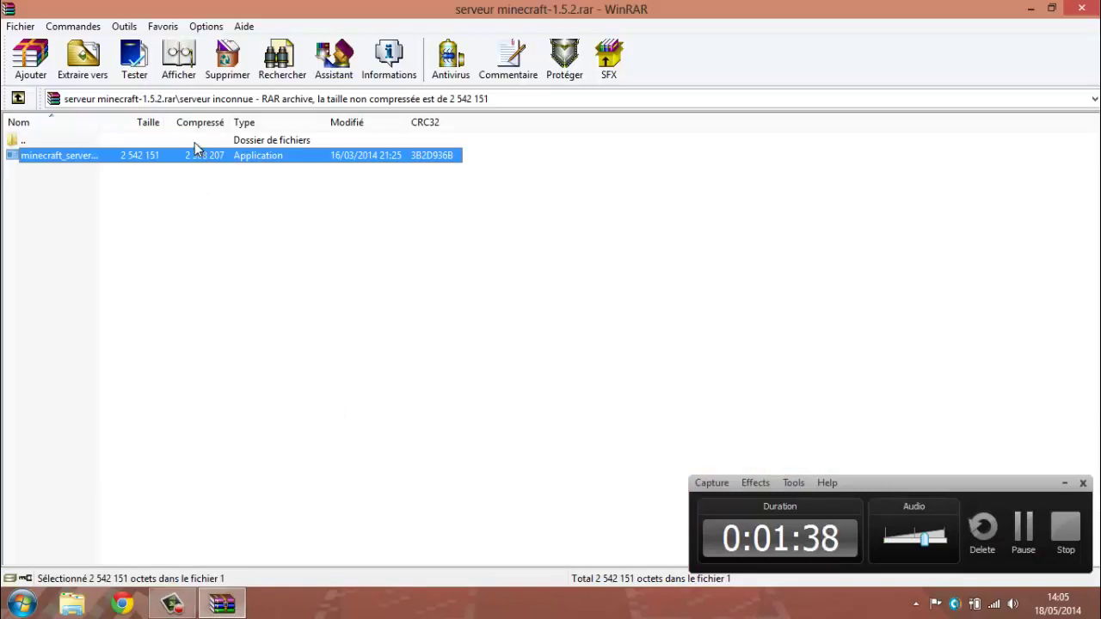
- Try to run the minecraft_server application from inside the archive, and close WinRAR
{"action": "left_click", "coordinate": [1051, 8]}
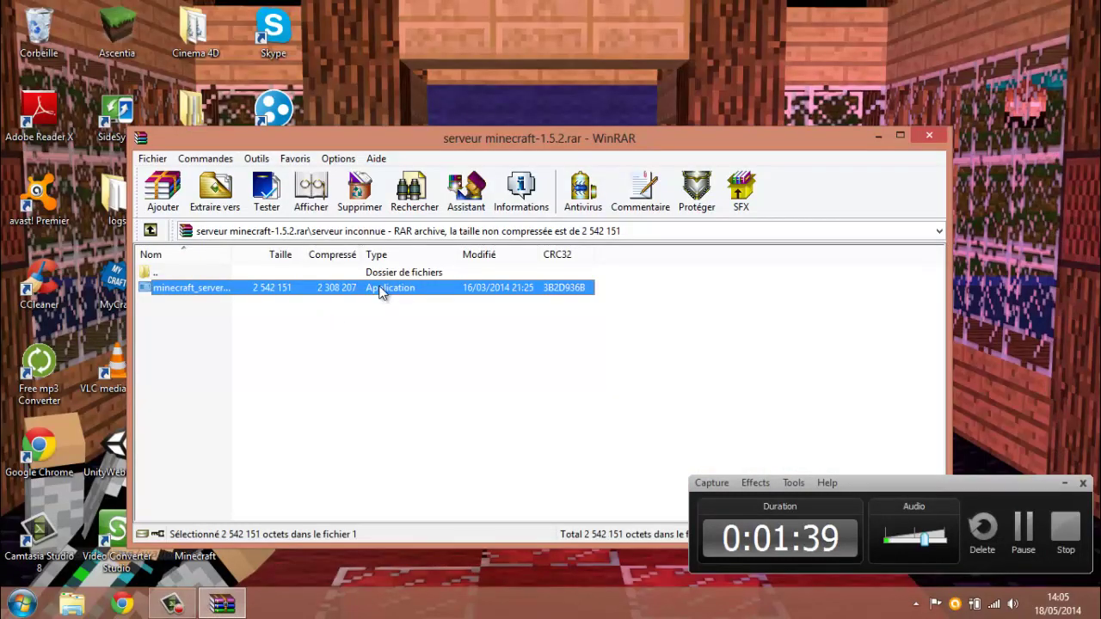
{"action": "double_click", "coordinate": [383, 292]}
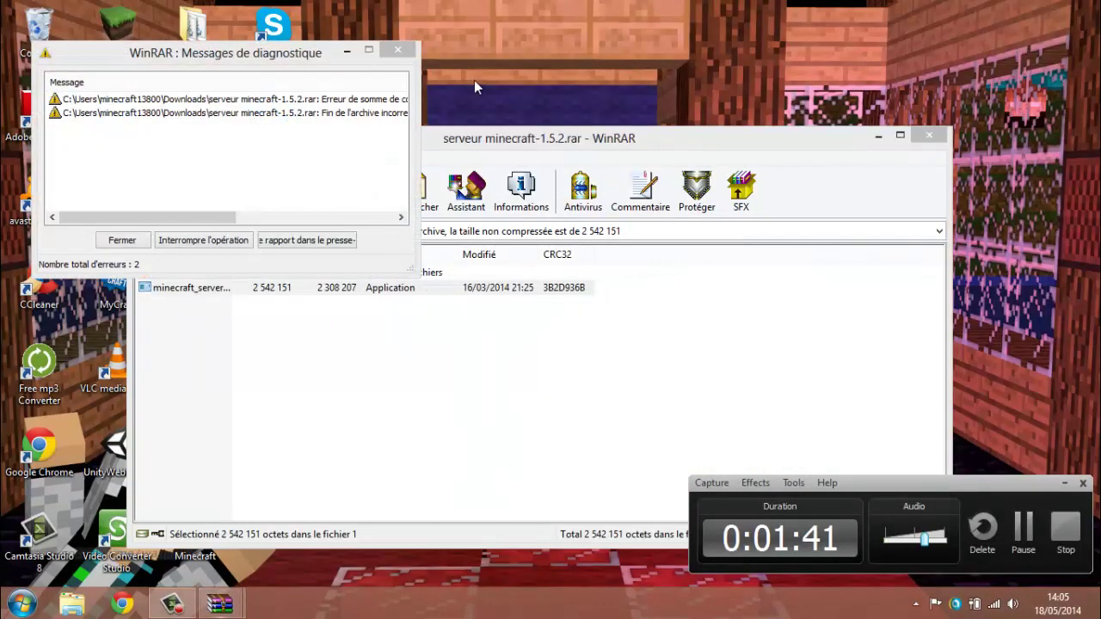
{"action": "left_click", "coordinate": [398, 53]}
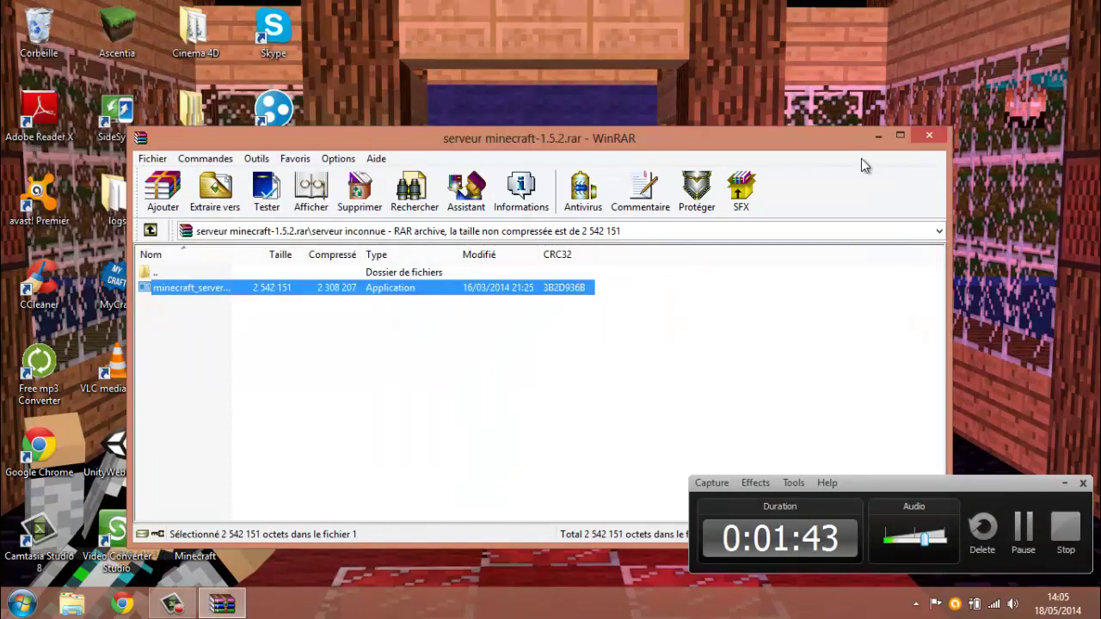
{"action": "left_click", "coordinate": [925, 139]}
{"action": "left_click_drag", "start_coordinate": [882, 493], "coordinate": [860, 464]}
{"action": "left_click", "coordinate": [1040, 456]}
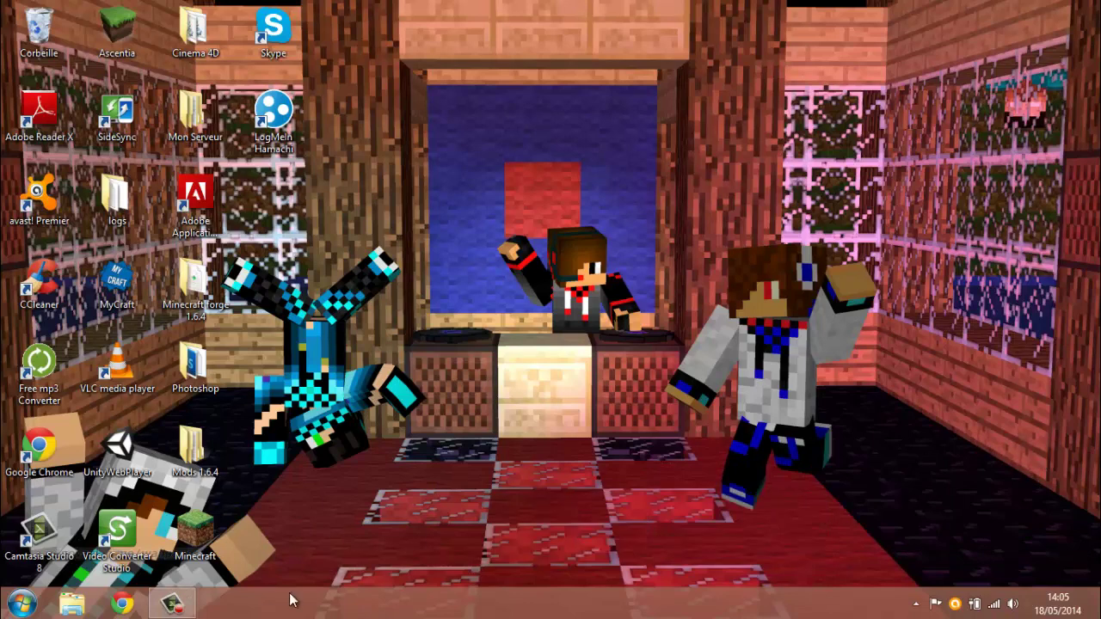
- Open the serveur d'occas folder inside the minecraft folder of the Documents library
{"action": "left_click", "coordinate": [20, 607]}
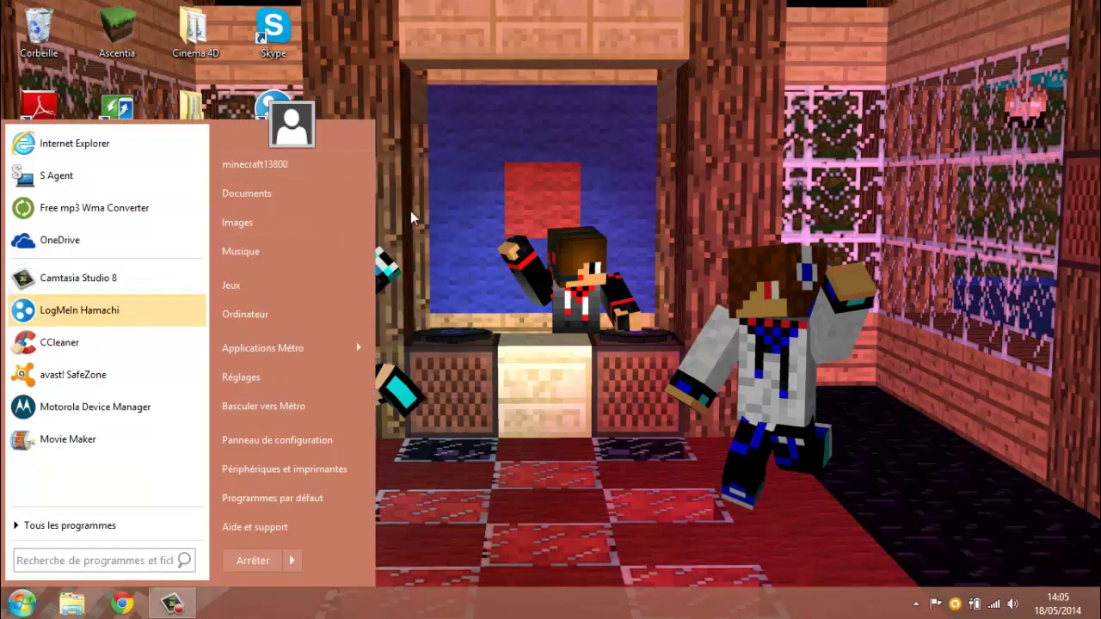
{"action": "left_click", "coordinate": [292, 189]}
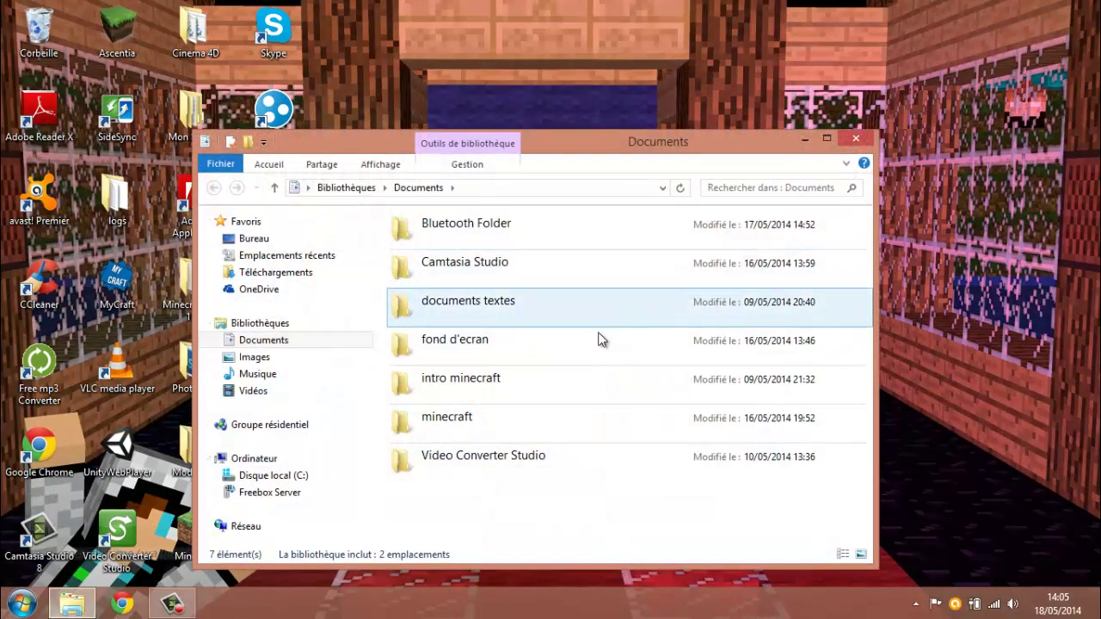
{"action": "double_click", "coordinate": [578, 417]}
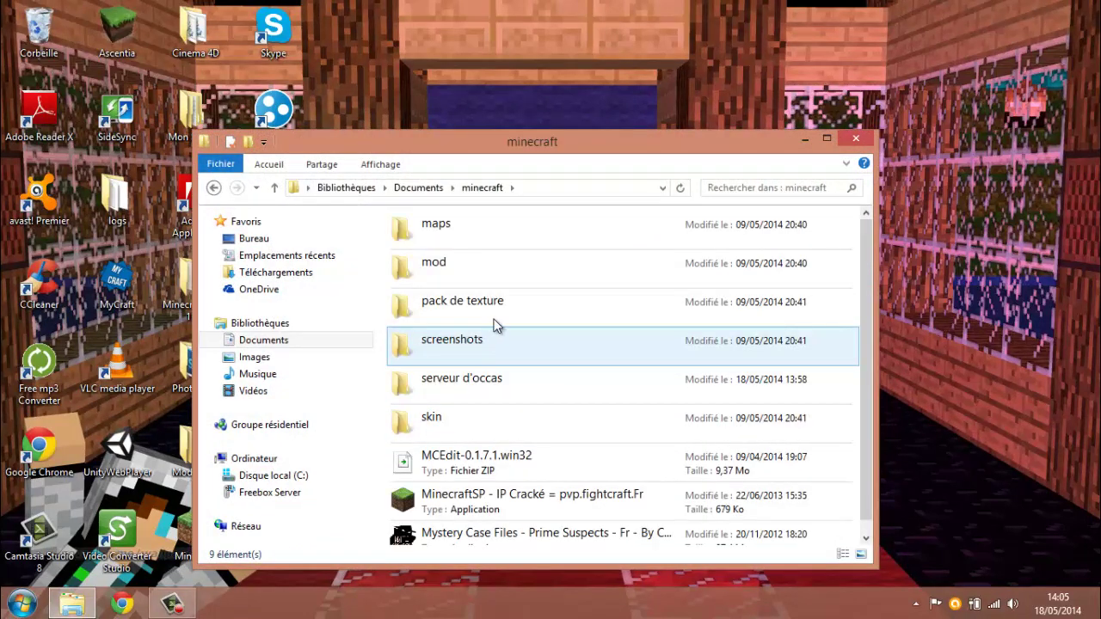
{"action": "double_click", "coordinate": [505, 386]}
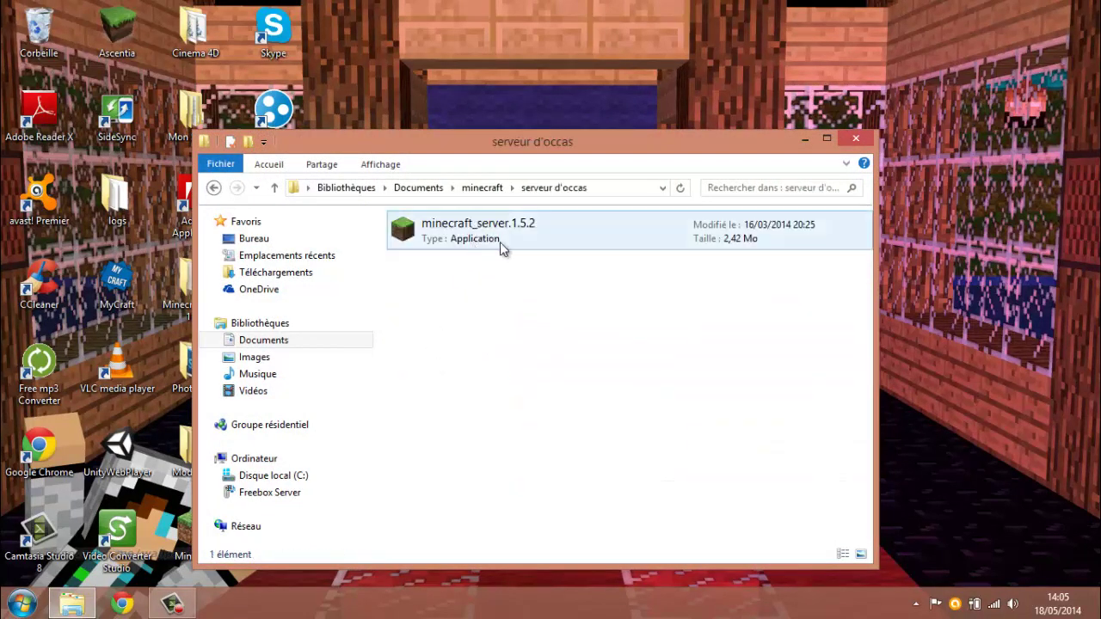
- Select the minecraft_server.1.5.2 application in serveur d'occas and move the folder window slightly upward
{"action": "left_click_drag", "start_coordinate": [501, 313], "coordinate": [522, 240]}
{"action": "left_click_drag", "start_coordinate": [547, 336], "coordinate": [536, 231]}
{"action": "left_click_drag", "start_coordinate": [545, 307], "coordinate": [523, 230]}
{"action": "left_click", "coordinate": [505, 275]}
{"action": "left_click", "coordinate": [472, 244]}
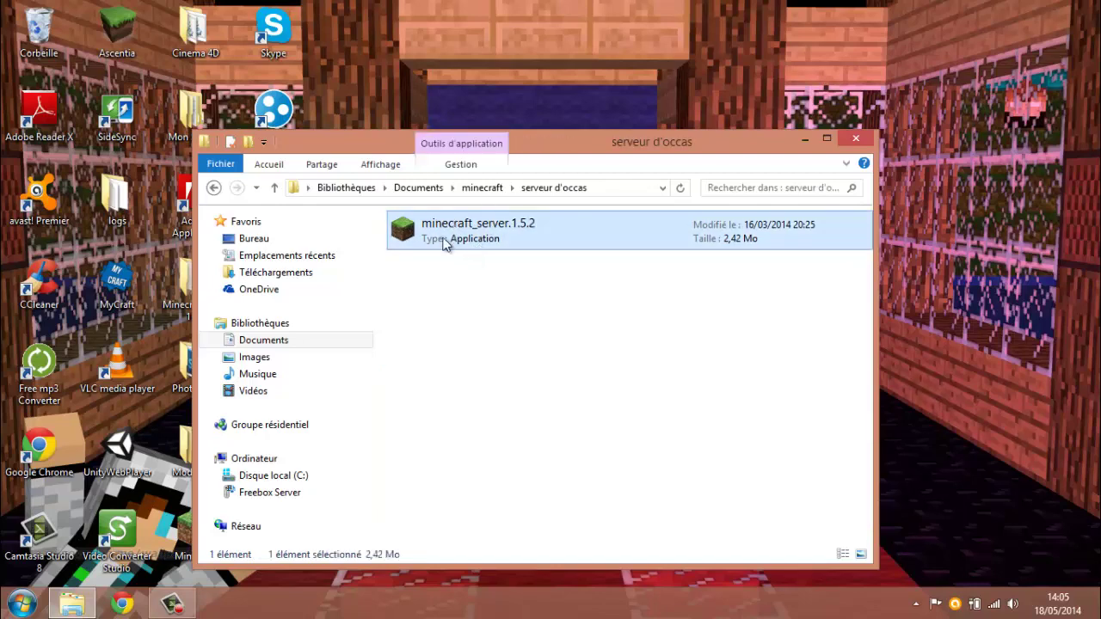
{"action": "left_click_drag", "start_coordinate": [537, 150], "coordinate": [532, 121]}
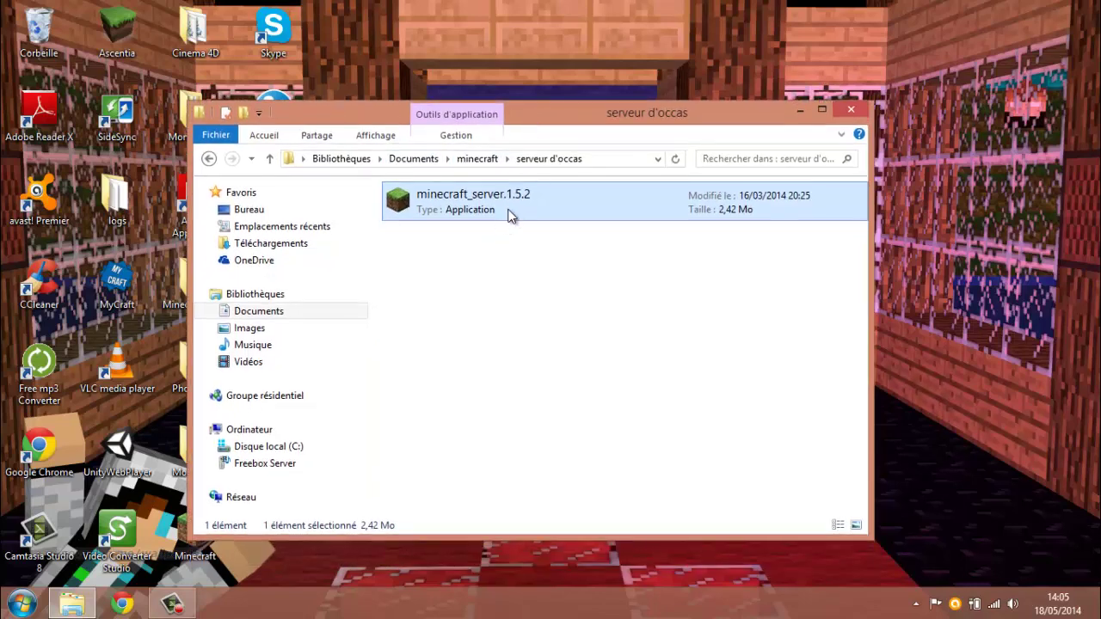
- Move the minecraft_server.1.5.2 application from the serveur d'occas folder to the desktop and close the folder window
{"action": "left_click_drag", "start_coordinate": [521, 206], "coordinate": [822, 35]}
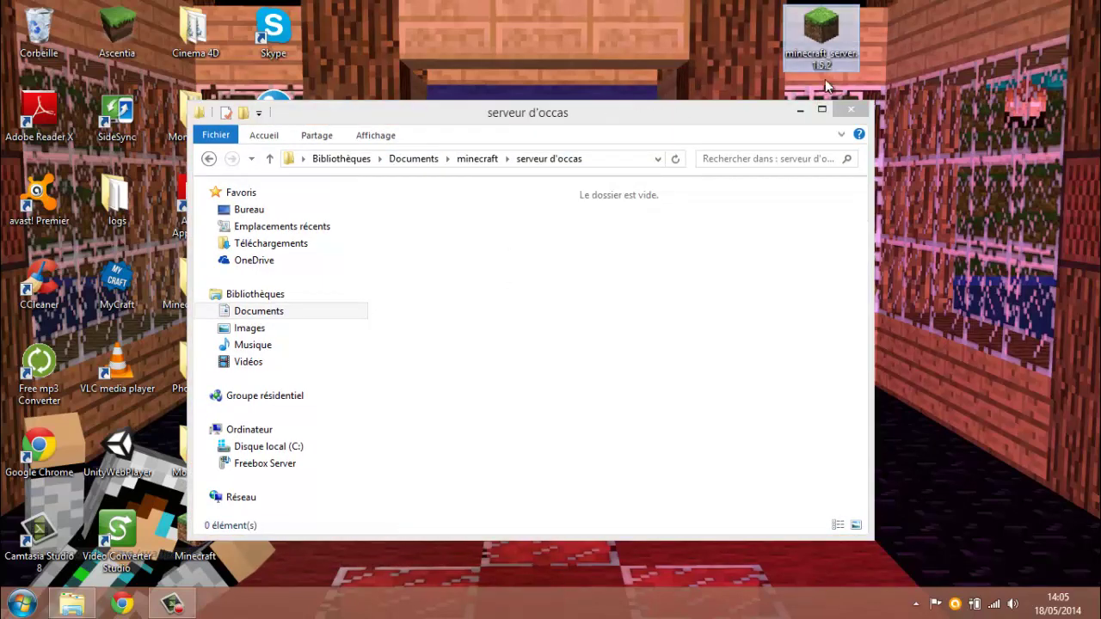
{"action": "left_click", "coordinate": [851, 109]}
- Create a new folder named serveur-tuto on the desktop
{"action": "right_click", "coordinate": [606, 227]}
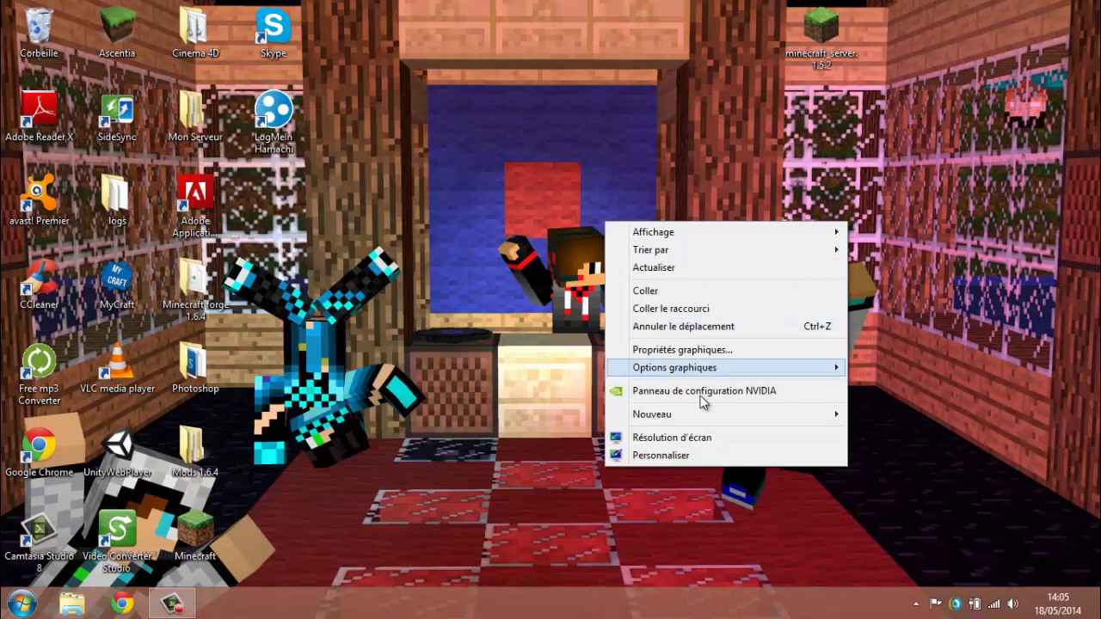
{"action": "mouse_move", "coordinate": [723, 422]}
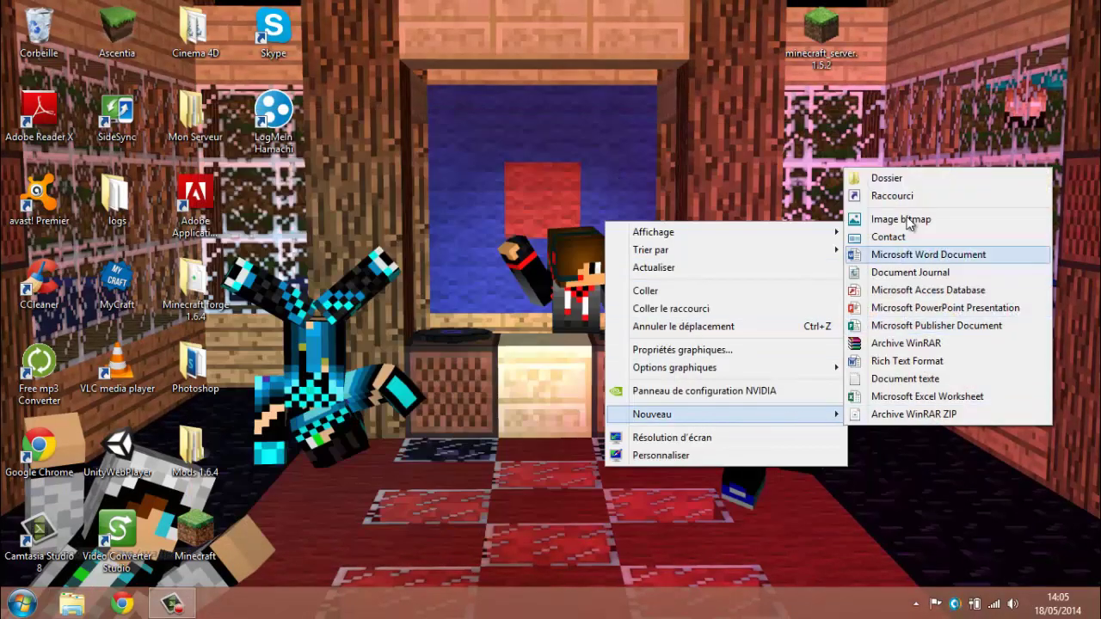
{"action": "left_click", "coordinate": [877, 178]}
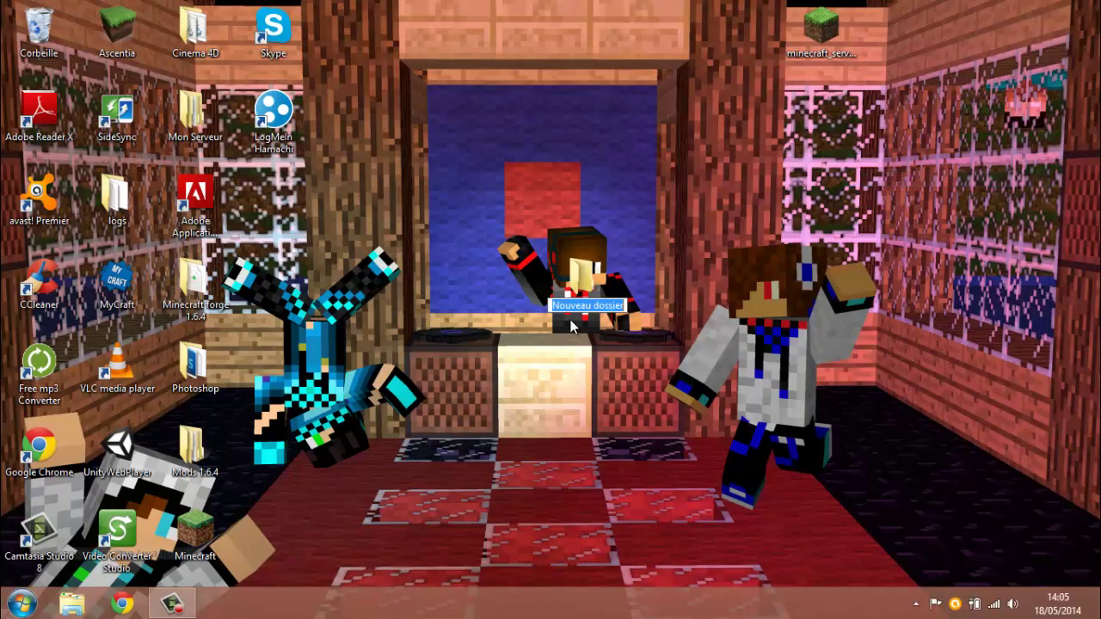
{"action": "type", "text": "serveur"}
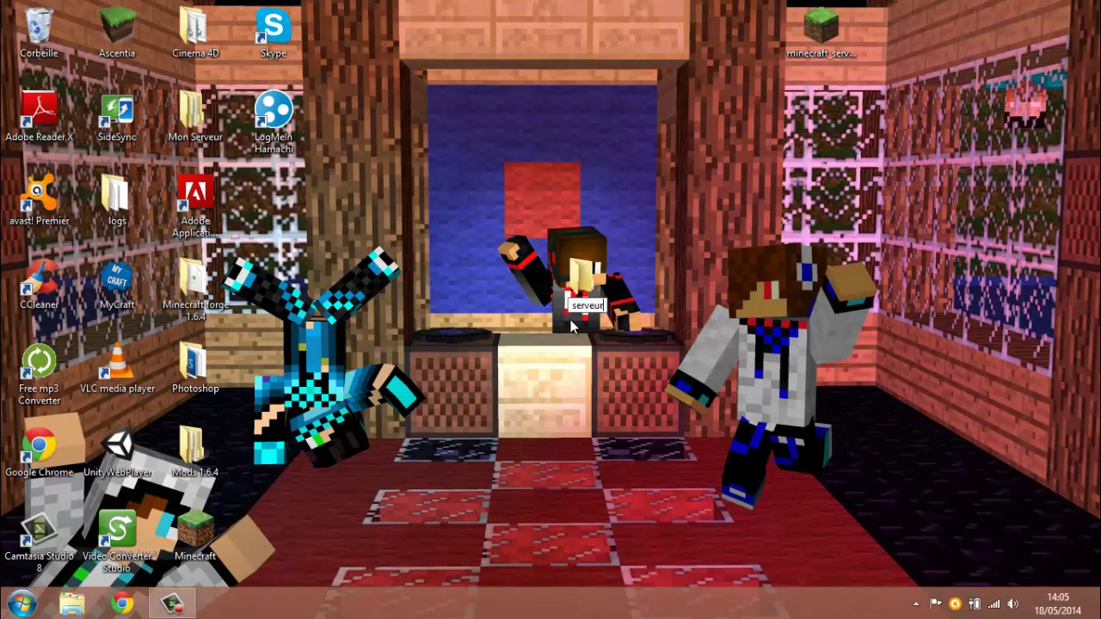
{"action": "type", "text": "-tuoto"}
{"action": "key", "text": "BackSpace"}
{"action": "key", "text": "BackSpace"}
{"action": "key", "text": "BackSpace"}
{"action": "type", "text": "to"}
{"action": "key", "text": "Return"}
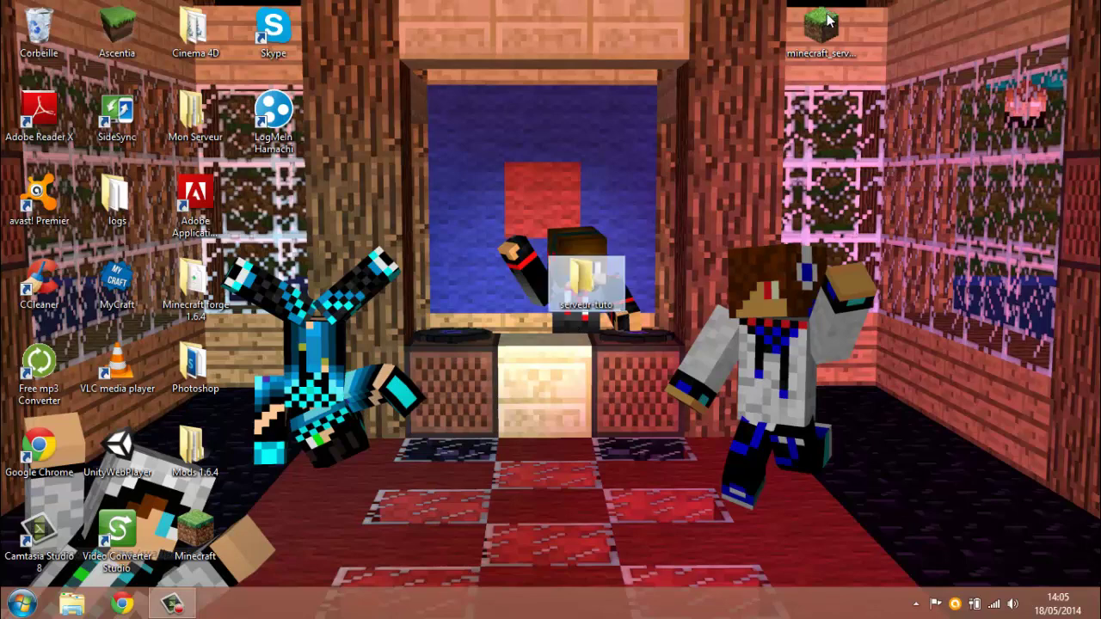
- Move the minecraft_server.1.5.2 application into the serveur-tuto folder and run it from there
{"action": "left_click_drag", "start_coordinate": [827, 21], "coordinate": [580, 193]}
{"action": "double_click", "coordinate": [580, 193]}
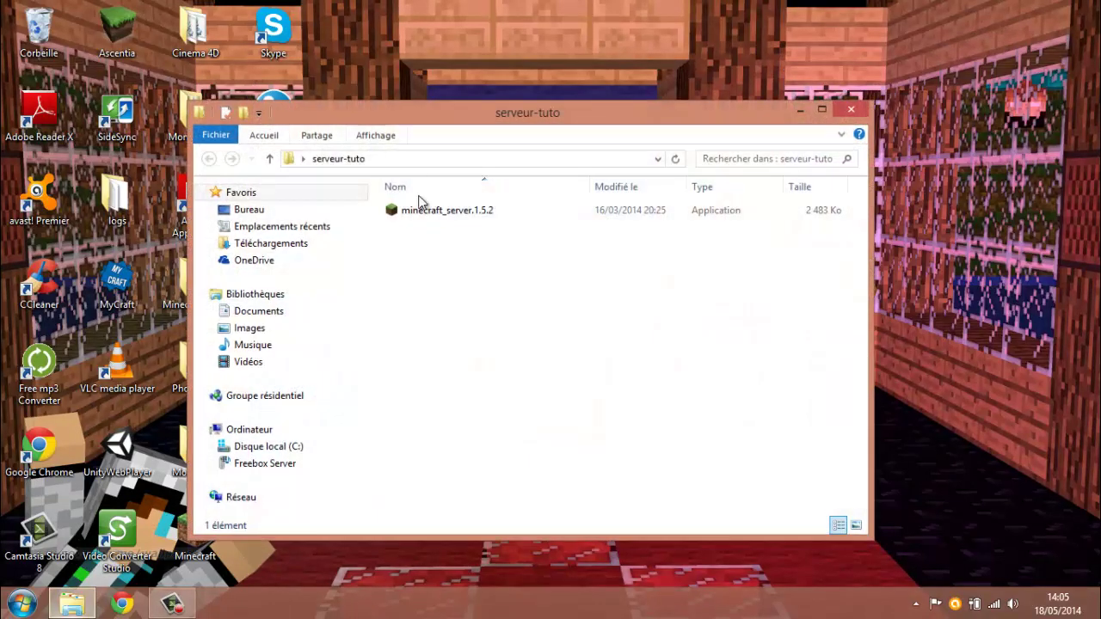
{"action": "left_click", "coordinate": [432, 212]}
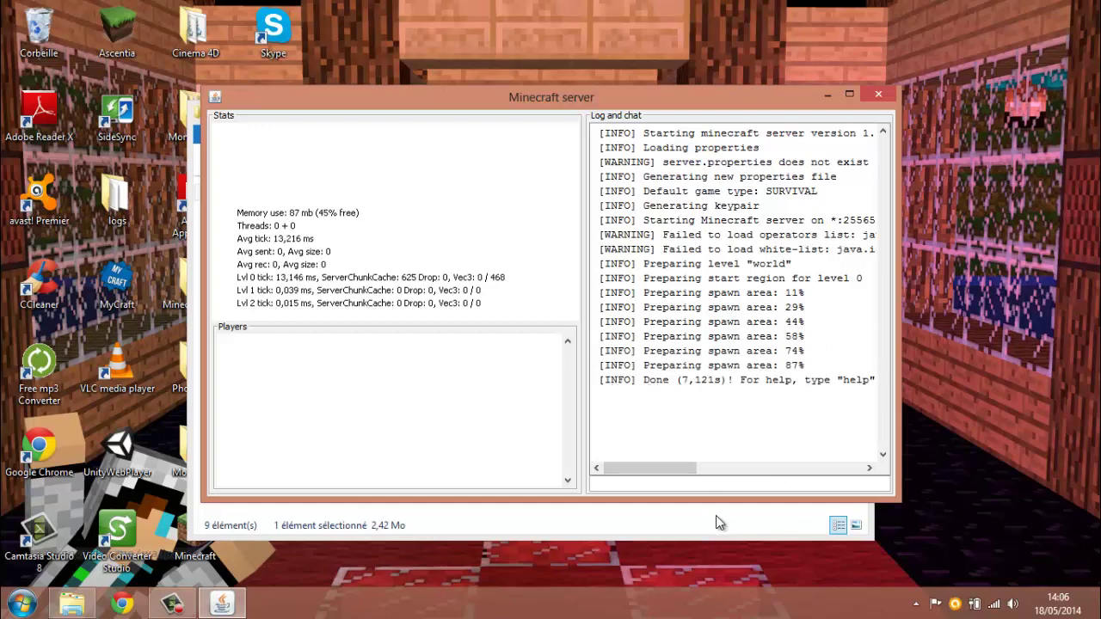
- Shut down the Minecraft server with the stop command
{"action": "left_click", "coordinate": [727, 483]}
{"action": "type", "text": "stop"}
{"action": "key", "text": "Return"}
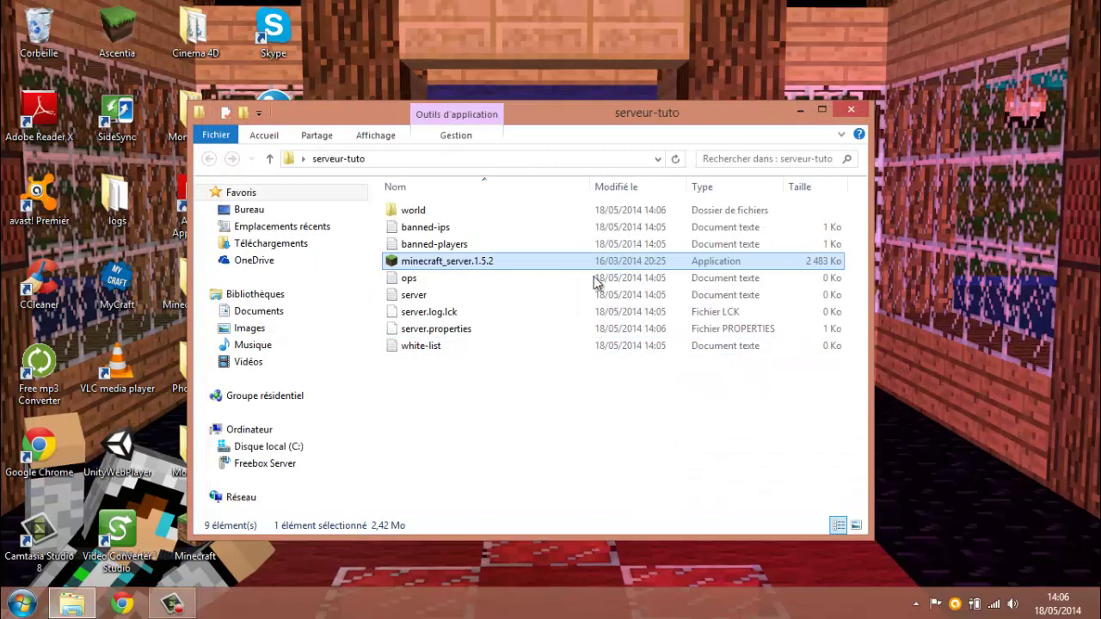
- Add the operator's player name to the ops text file in serveur-tuto, then save and close the file
{"action": "left_click_drag", "start_coordinate": [465, 387], "coordinate": [413, 332]}
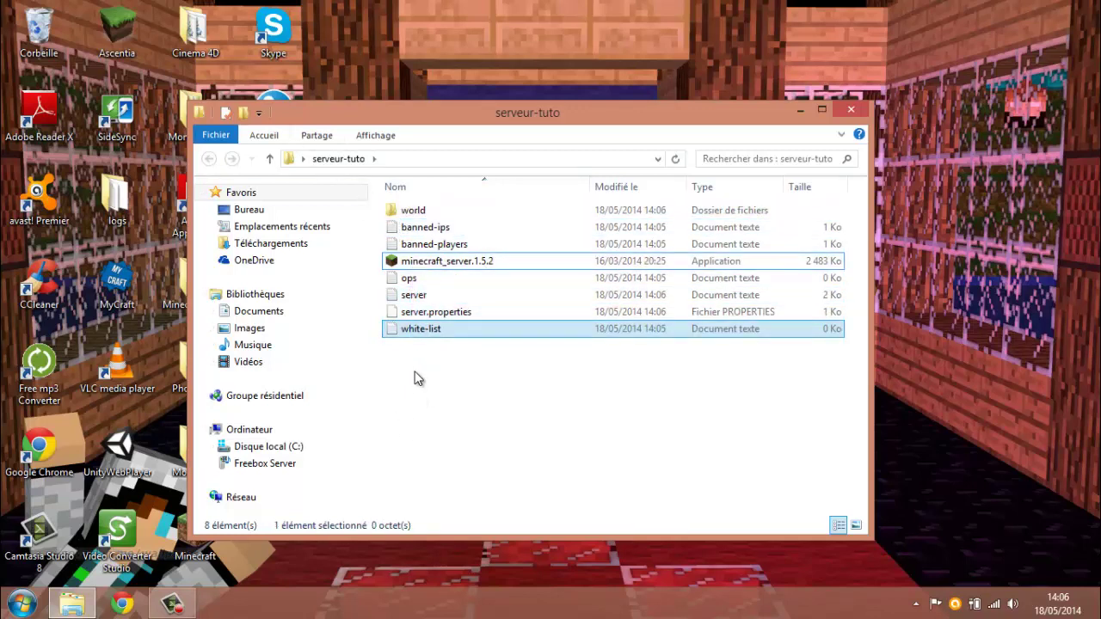
{"action": "left_click", "coordinate": [414, 378]}
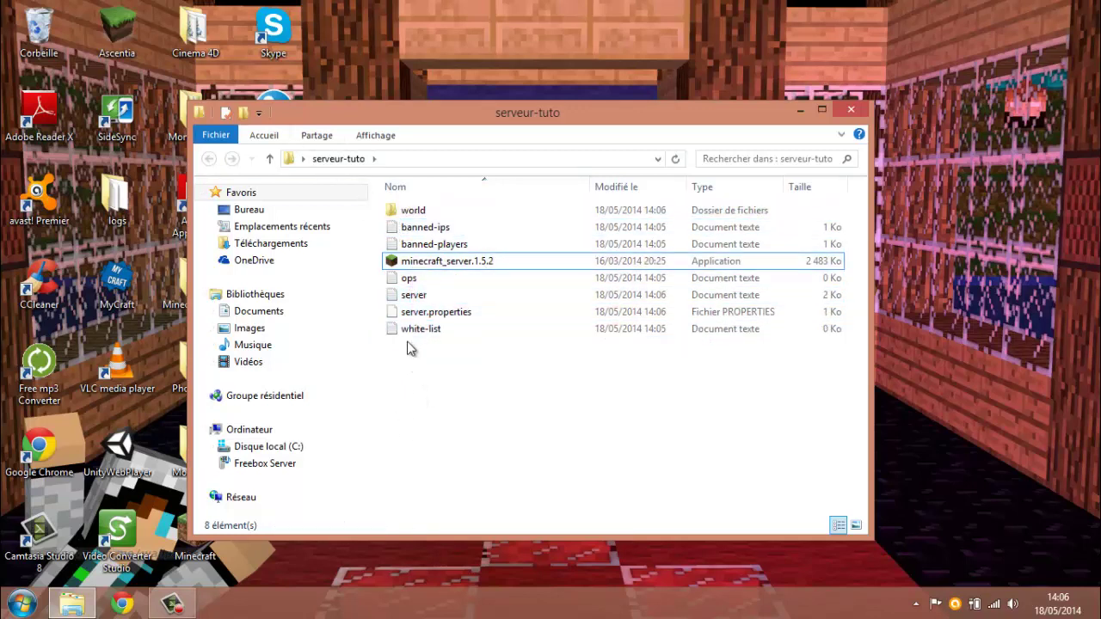
{"action": "double_click", "coordinate": [450, 280]}
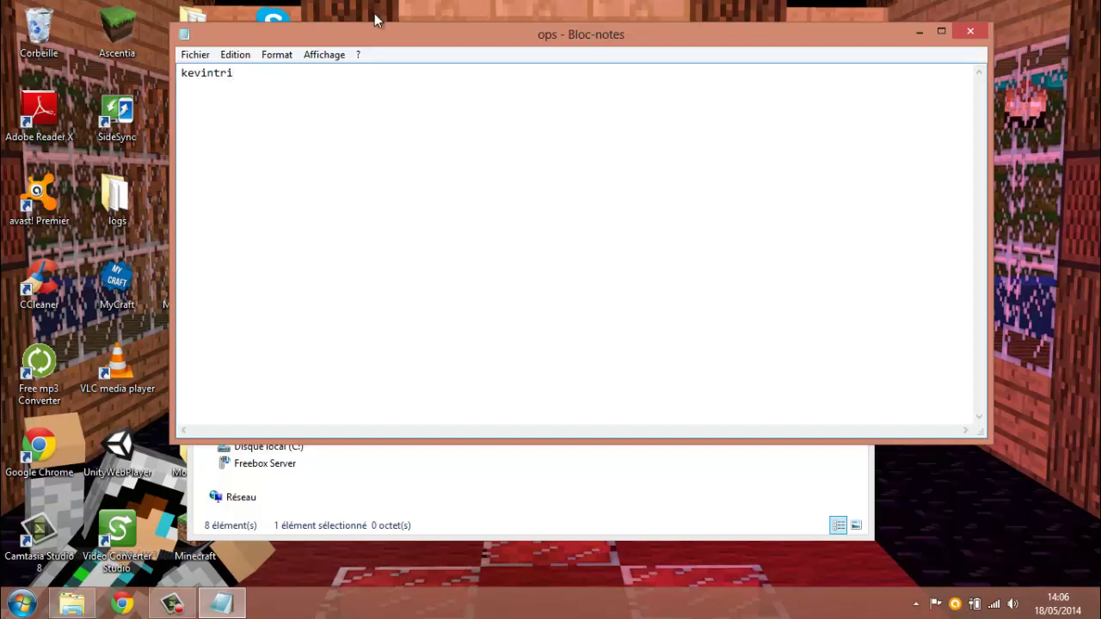
{"action": "double_click", "coordinate": [258, 73]}
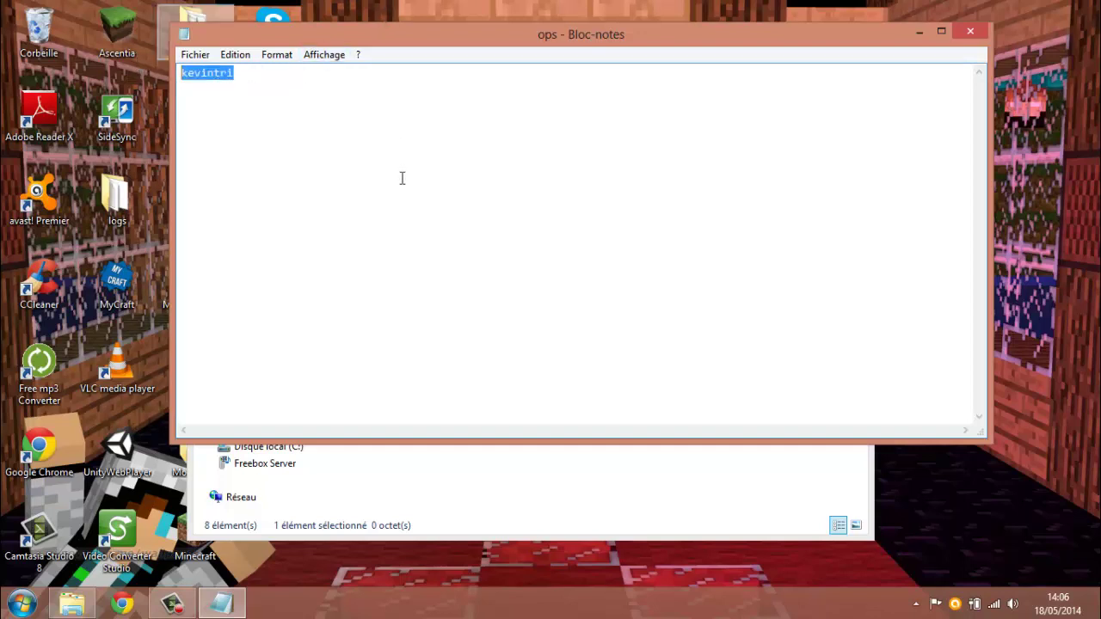
{"action": "left_click", "coordinate": [442, 183]}
{"action": "left_click", "coordinate": [970, 34]}
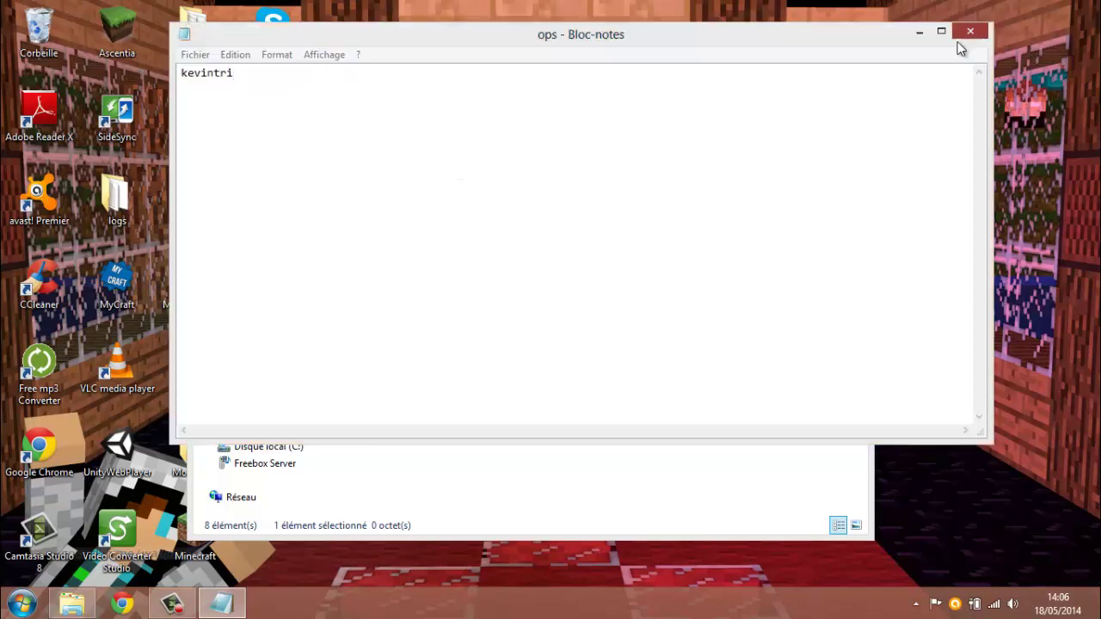
{"action": "left_click", "coordinate": [461, 311]}
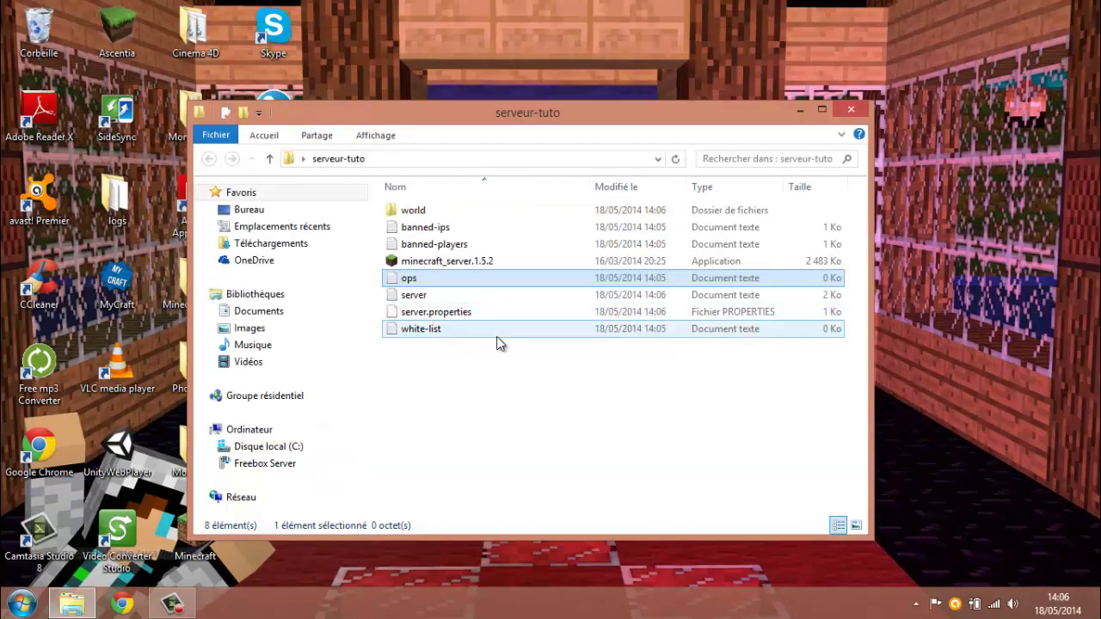
- Open the server.properties file from the serveur-tuto folder in Notepad++
{"action": "left_click", "coordinate": [439, 312]}
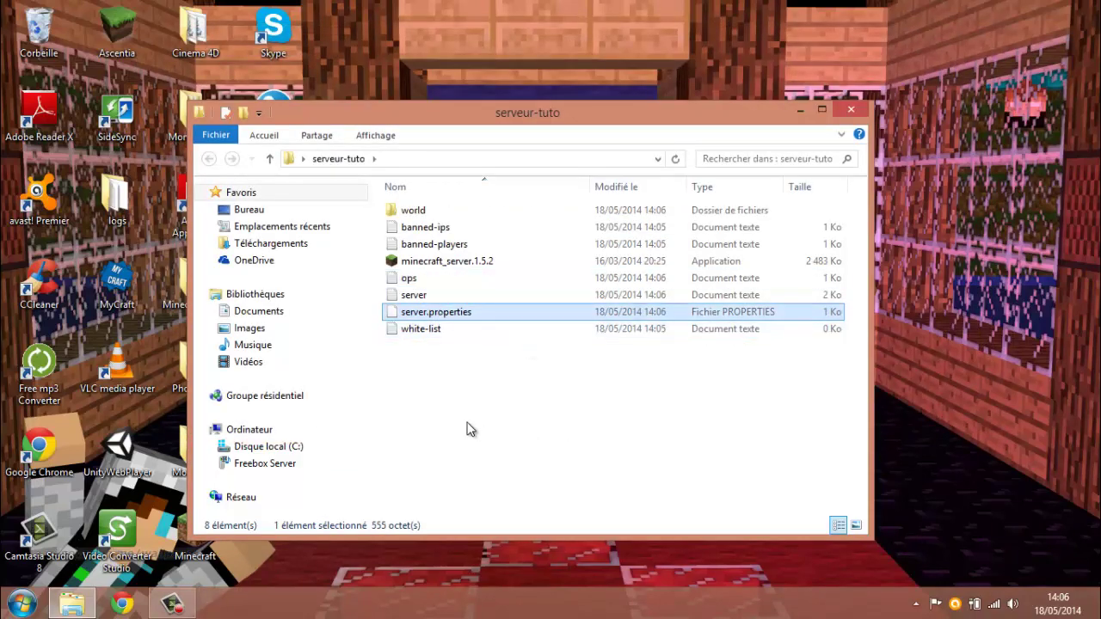
{"action": "right_click", "coordinate": [448, 315]}
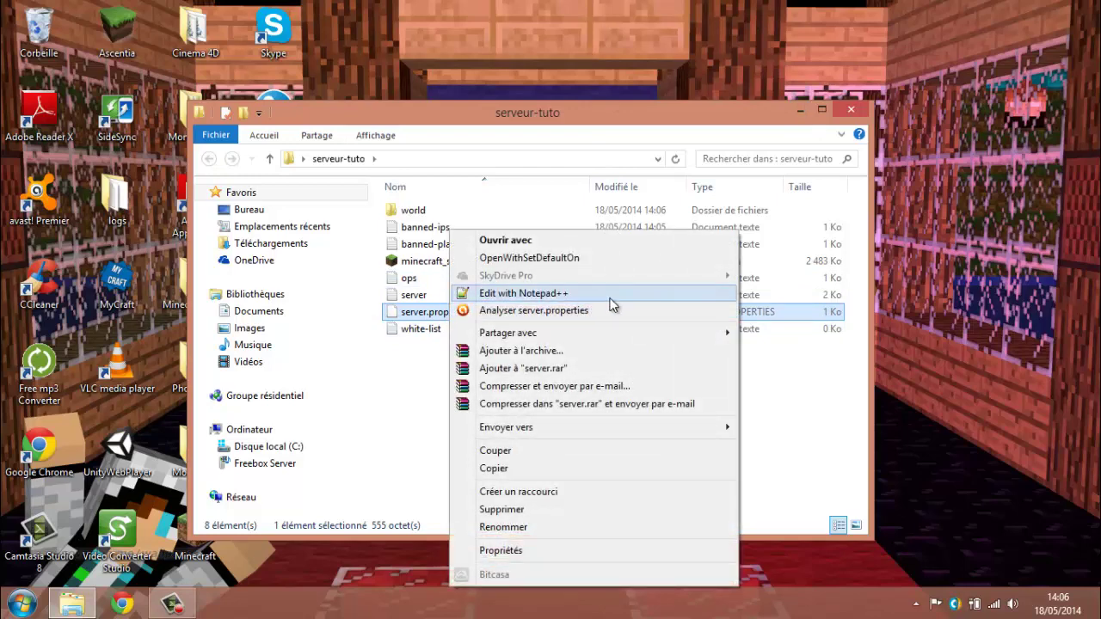
{"action": "left_click", "coordinate": [607, 296]}
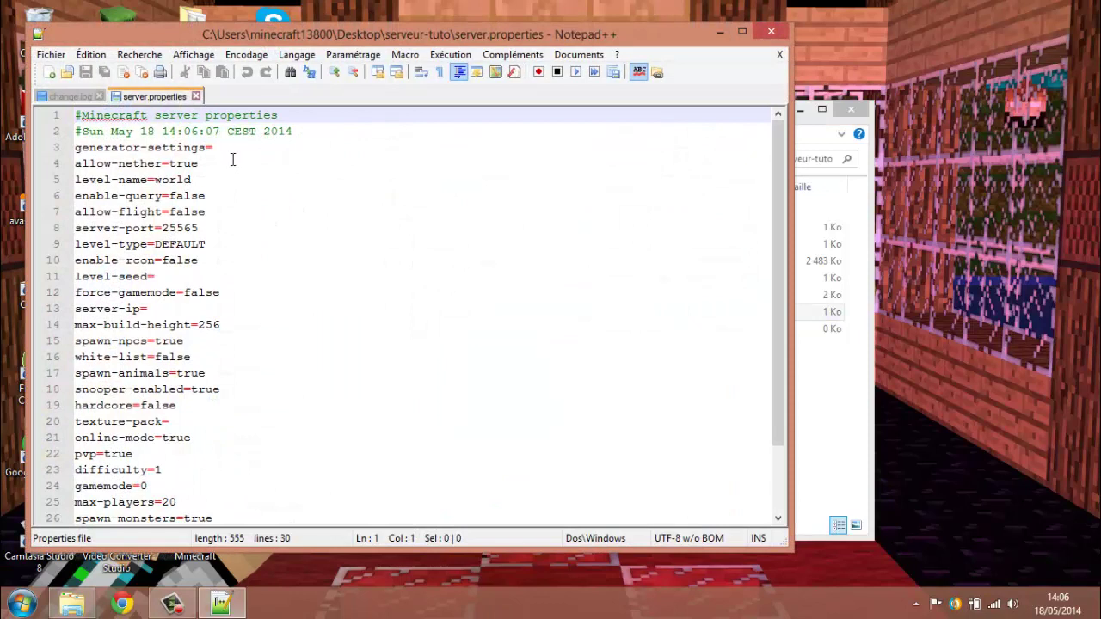
- Examine the server properties from generator-settings through server-port, including allow-nether, enable-query and allow-flight
{"action": "left_click", "coordinate": [222, 152]}
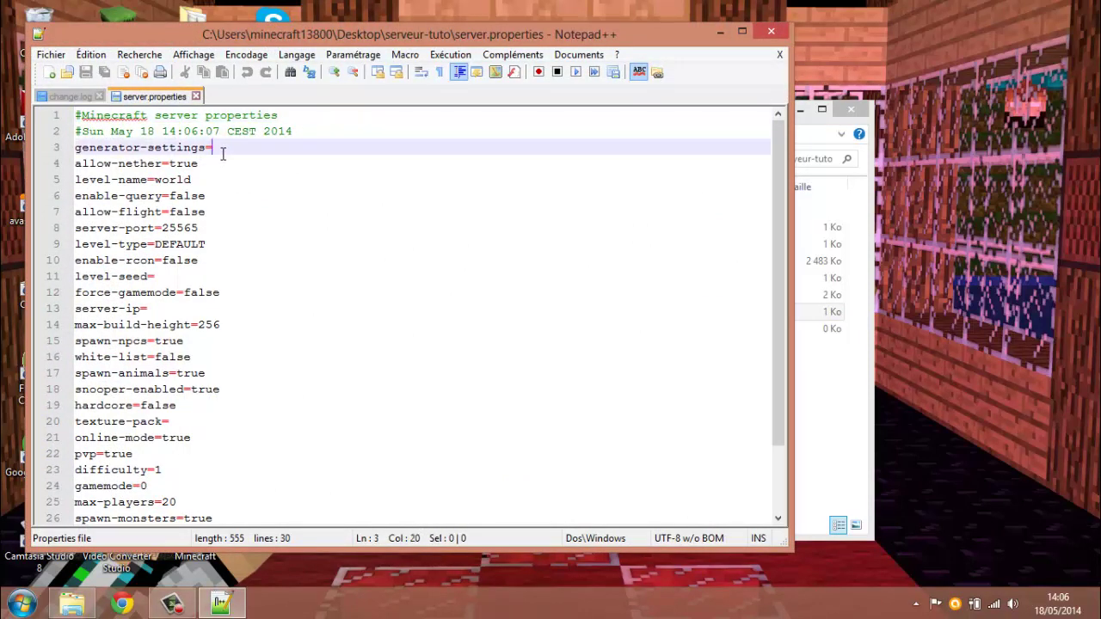
{"action": "left_click", "coordinate": [205, 163]}
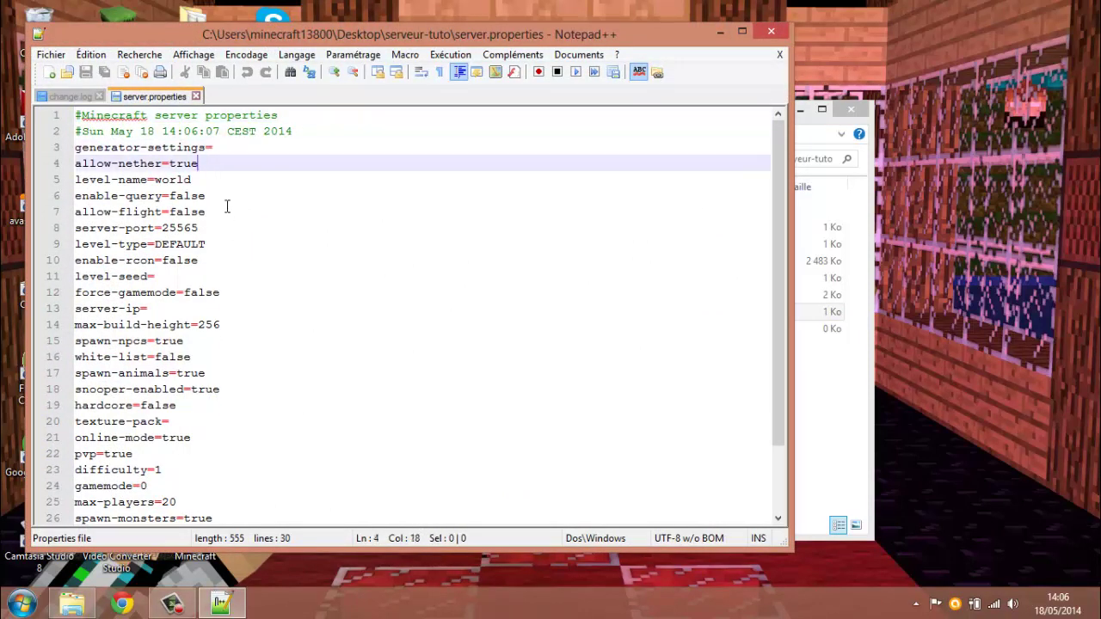
{"action": "left_click_drag", "start_coordinate": [197, 164], "coordinate": [170, 166]}
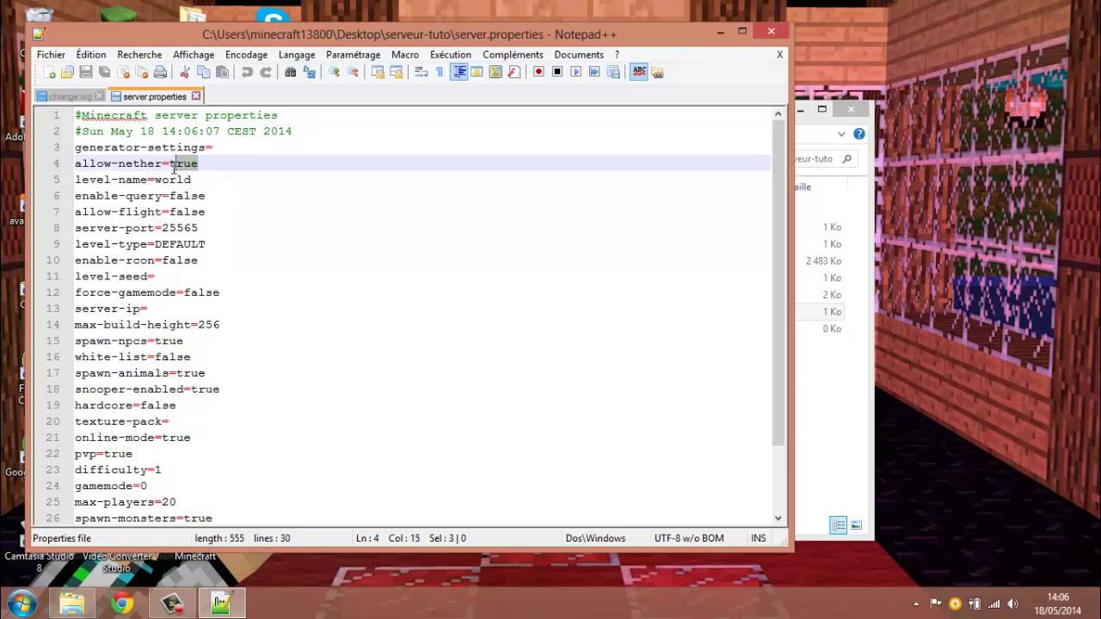
{"action": "left_click", "coordinate": [237, 190]}
{"action": "left_click", "coordinate": [205, 164]}
{"action": "left_click_drag", "start_coordinate": [200, 163], "coordinate": [171, 164]}
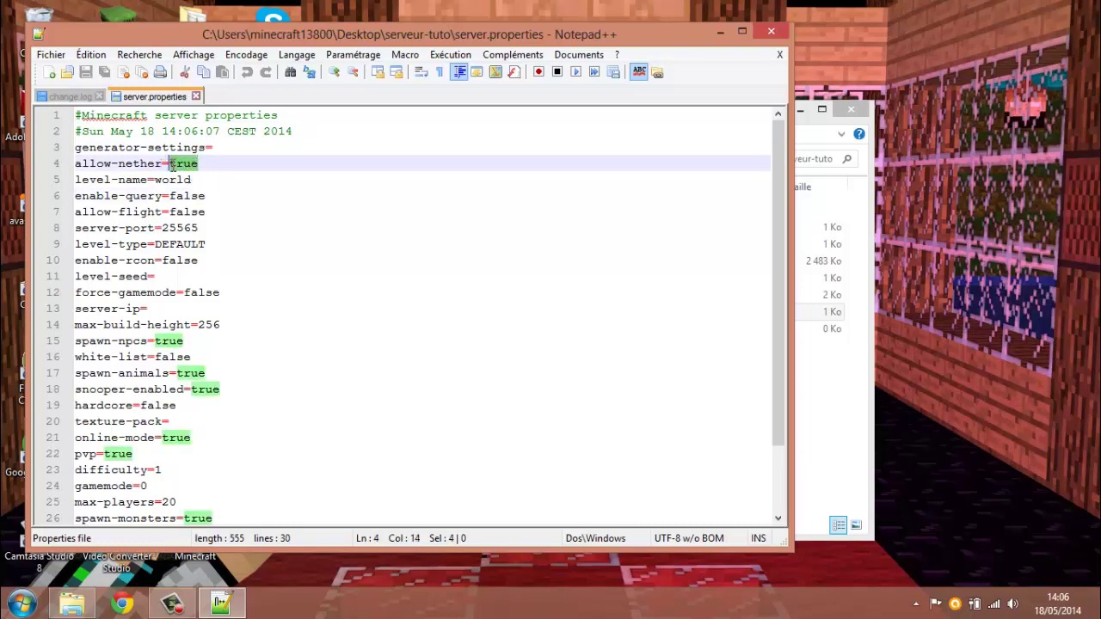
{"action": "left_click_drag", "start_coordinate": [207, 196], "coordinate": [172, 164]}
{"action": "left_click", "coordinate": [200, 187]}
{"action": "left_click", "coordinate": [212, 198]}
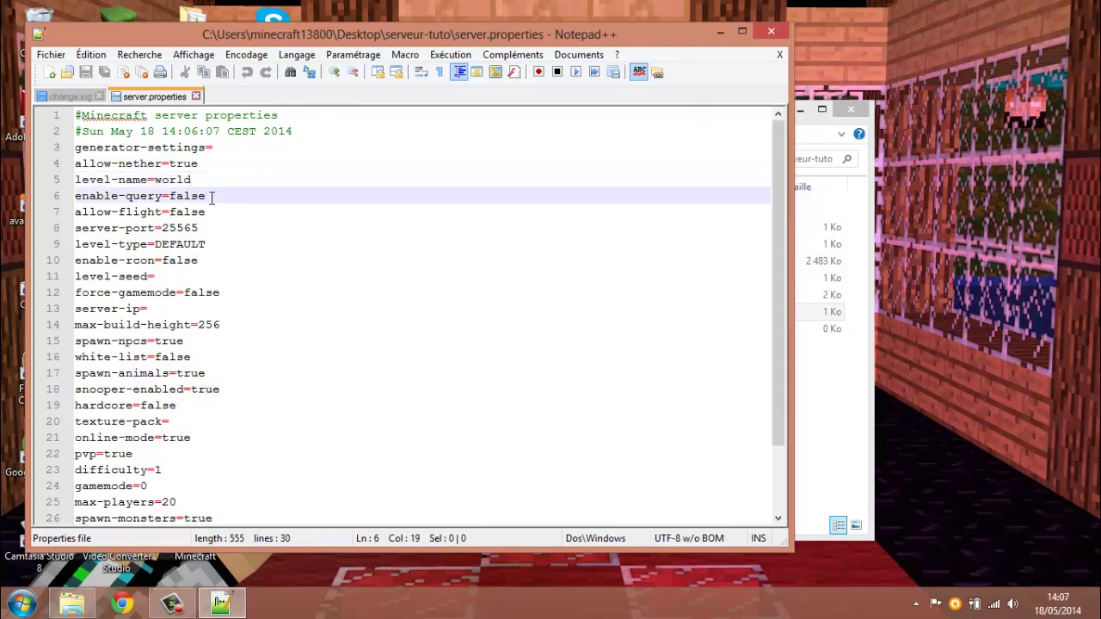
{"action": "left_click", "coordinate": [210, 215]}
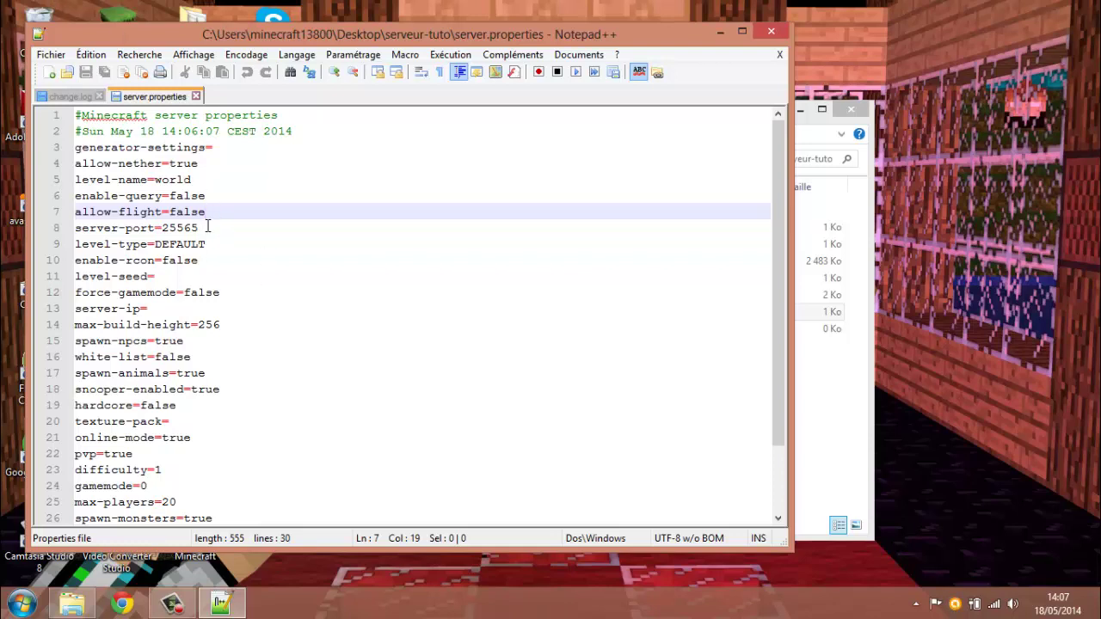
{"action": "left_click", "coordinate": [207, 231]}
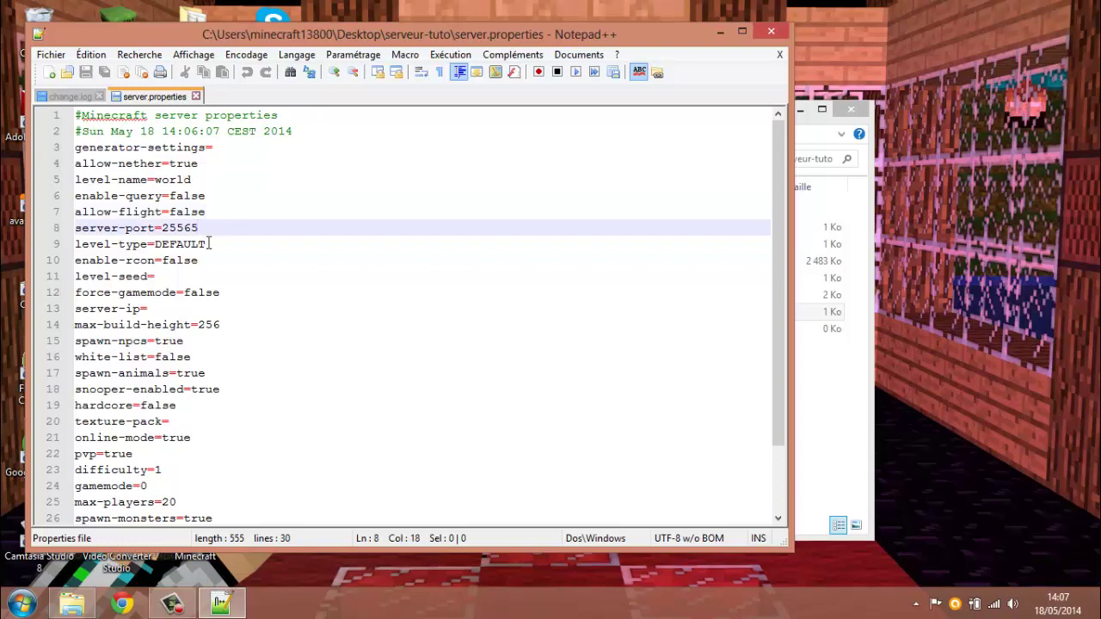
- Set the level-type property to FLAT
{"action": "left_click", "coordinate": [214, 245]}
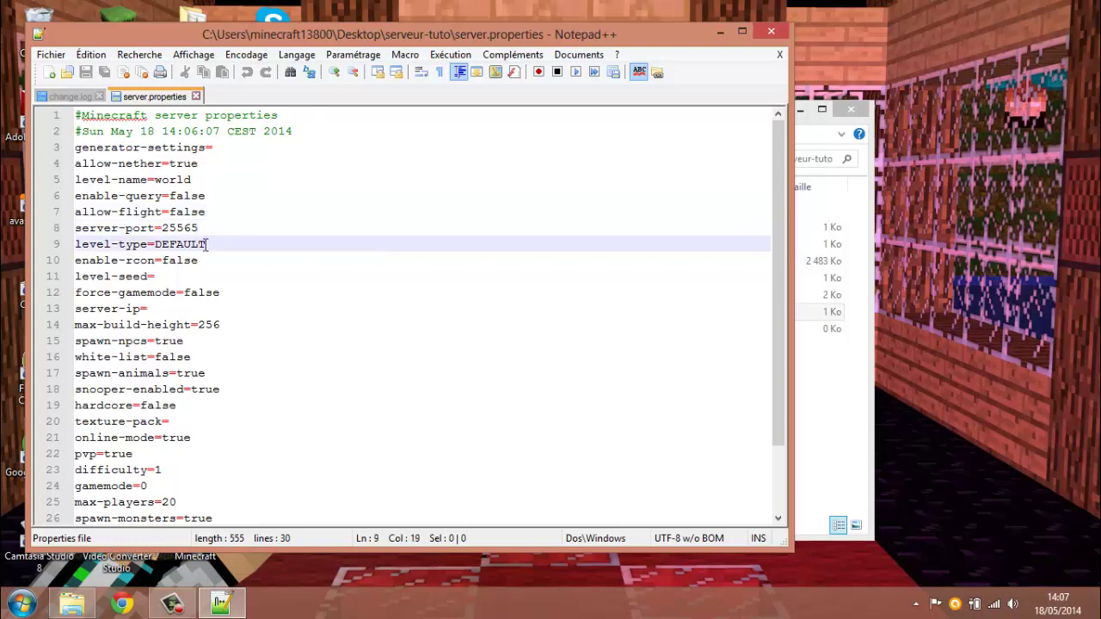
{"action": "left_click_drag", "start_coordinate": [206, 243], "coordinate": [156, 245]}
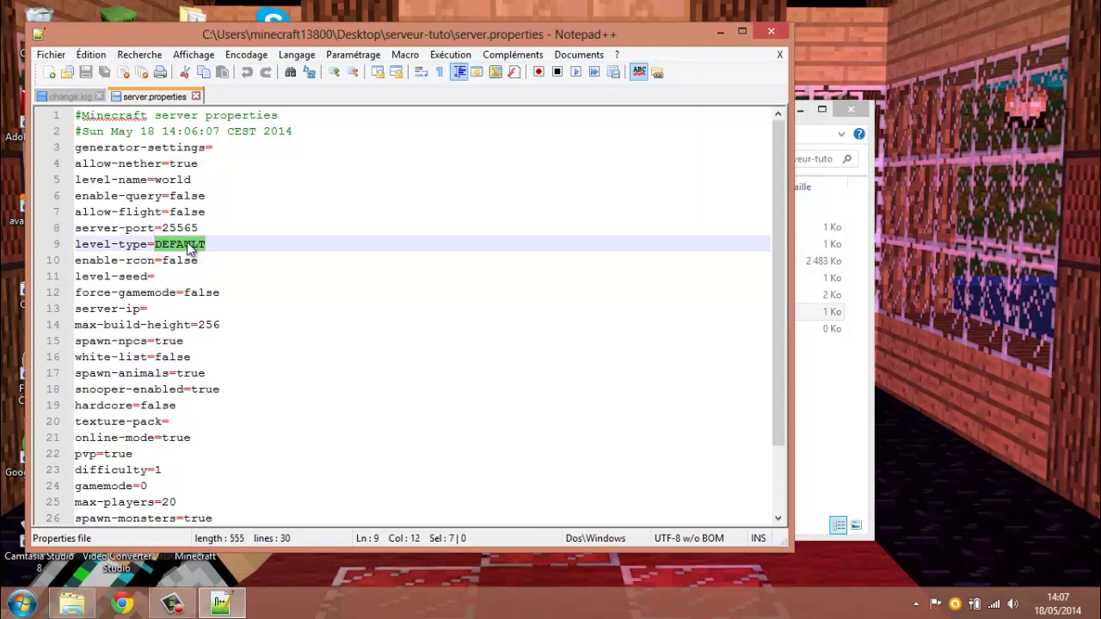
{"action": "key", "text": "BackSpace"}
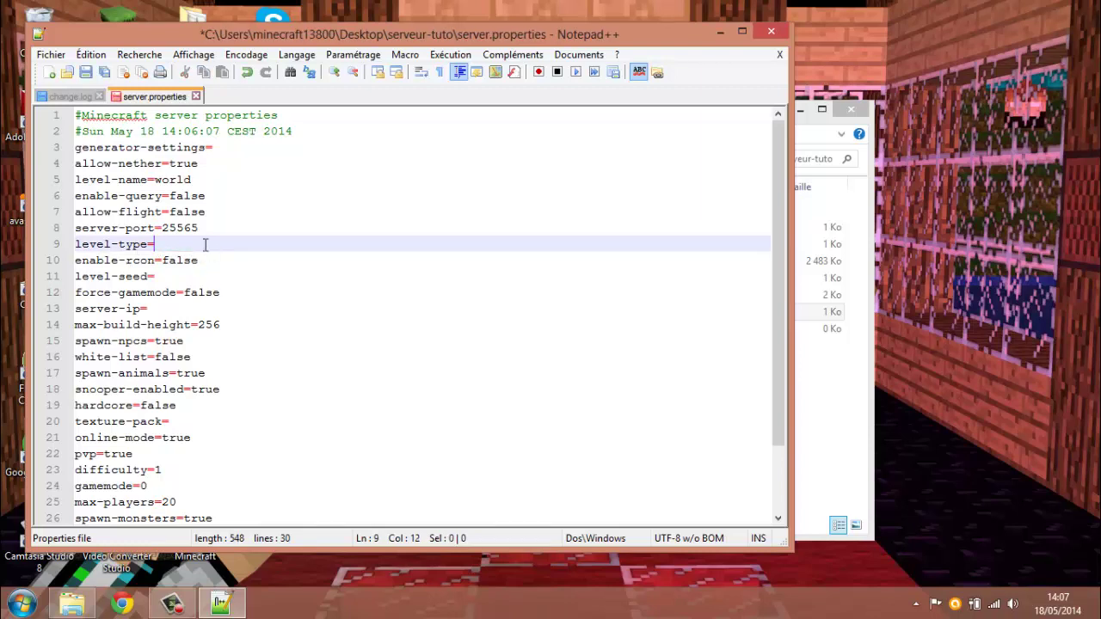
{"action": "type", "text": "FLAT"}
- Examine the enable-rcon, level-seed, force-gamemode, server-ip, max-build-height and spawn-npcs properties
{"action": "left_click", "coordinate": [237, 262]}
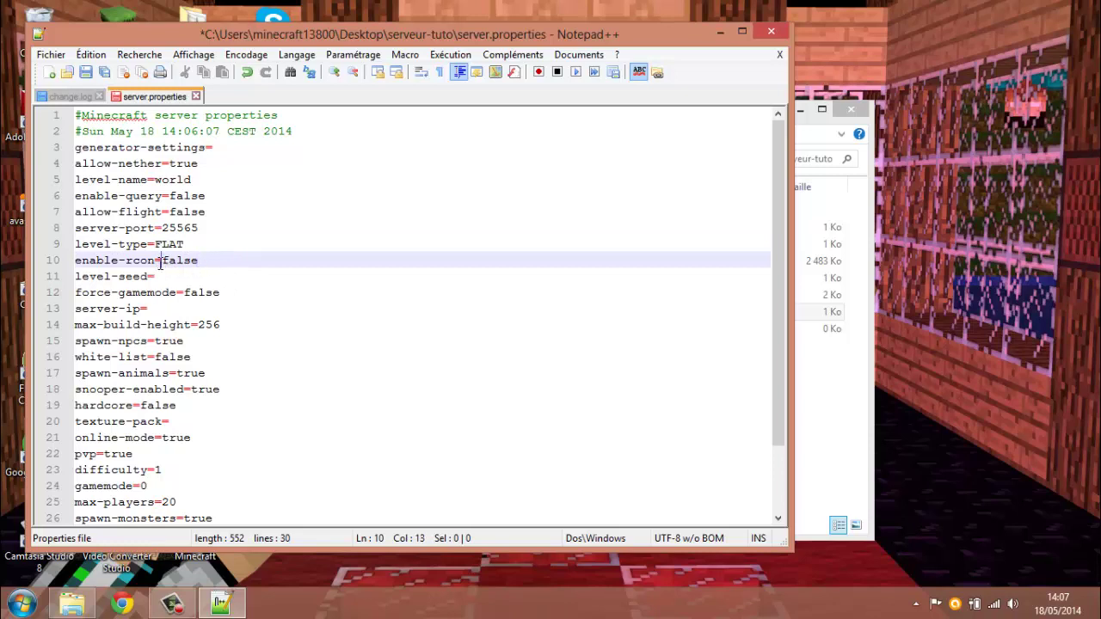
{"action": "left_click", "coordinate": [165, 276]}
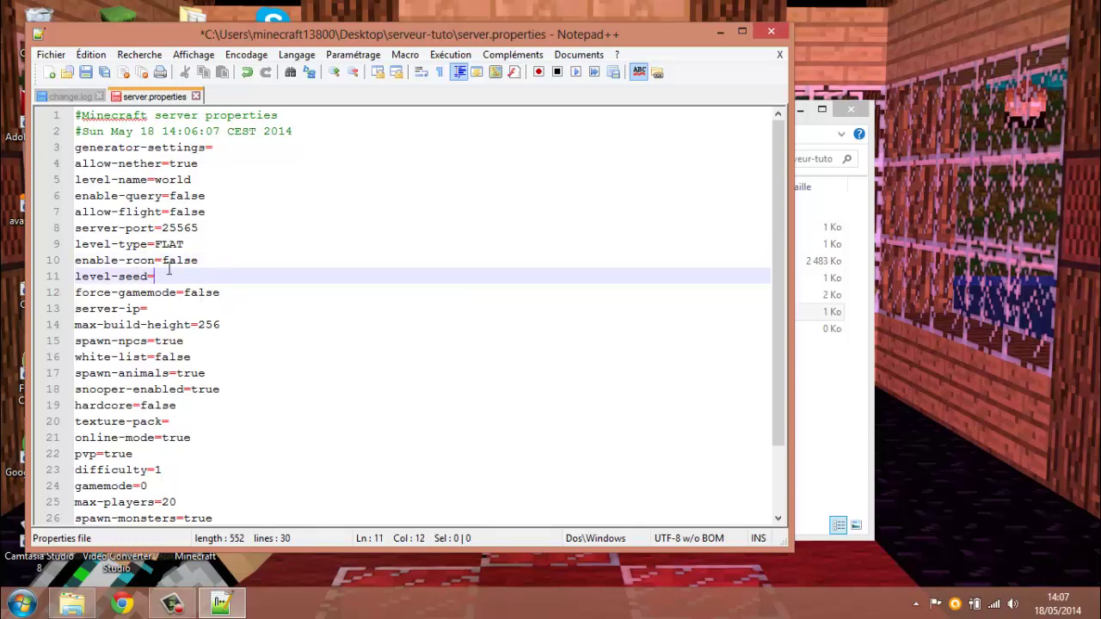
{"action": "left_click", "coordinate": [230, 293]}
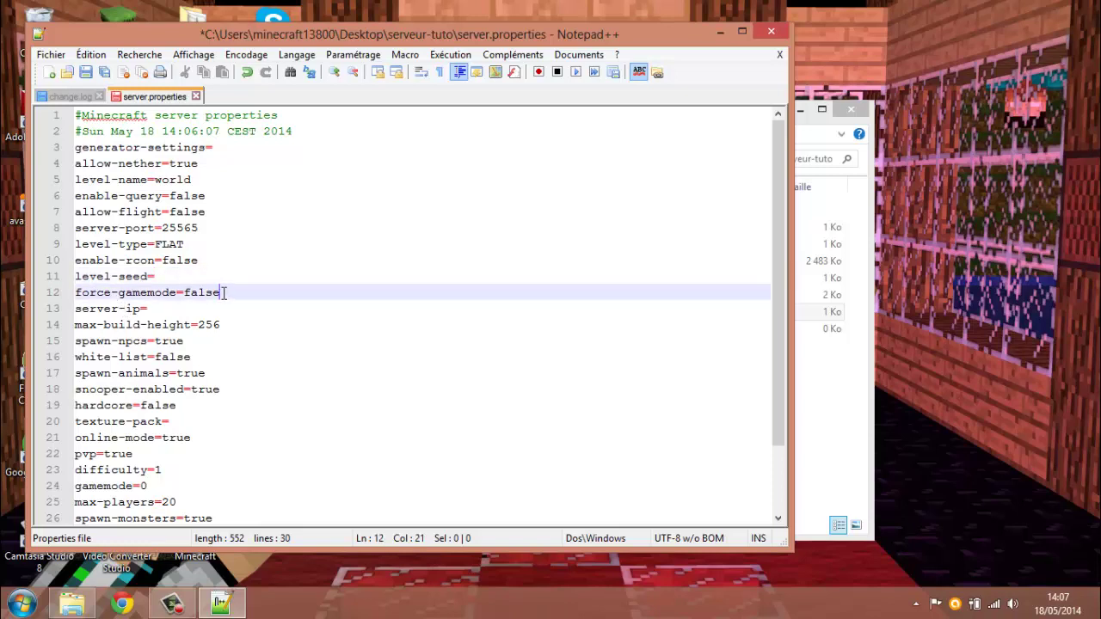
{"action": "left_click_drag", "start_coordinate": [225, 292], "coordinate": [185, 292]}
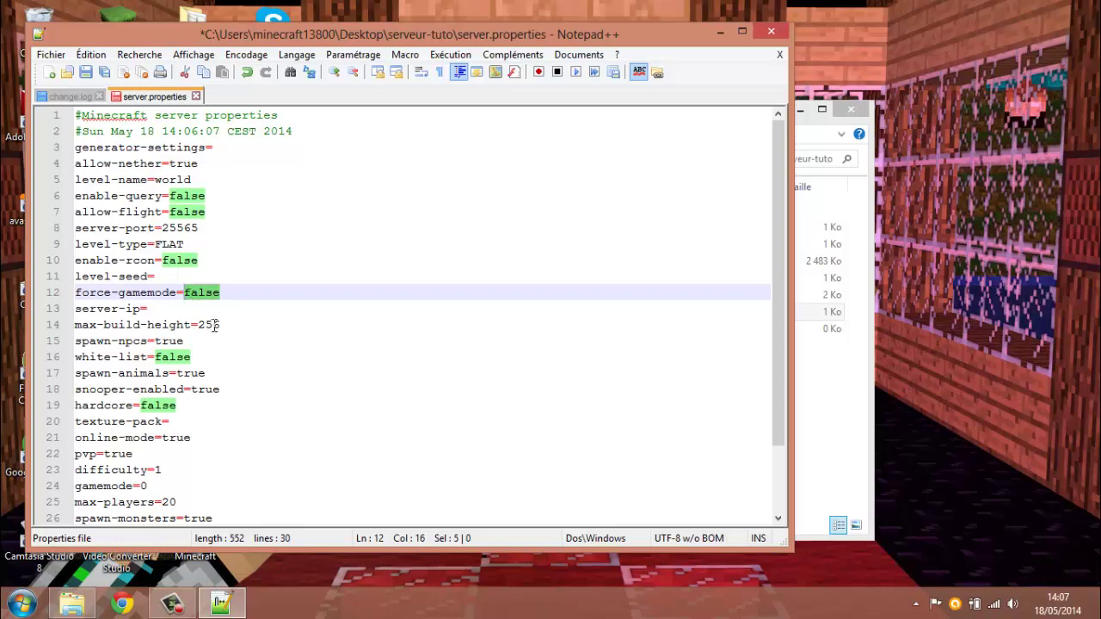
{"action": "left_click", "coordinate": [230, 323]}
{"action": "double_click", "coordinate": [223, 292]}
{"action": "left_click", "coordinate": [228, 308]}
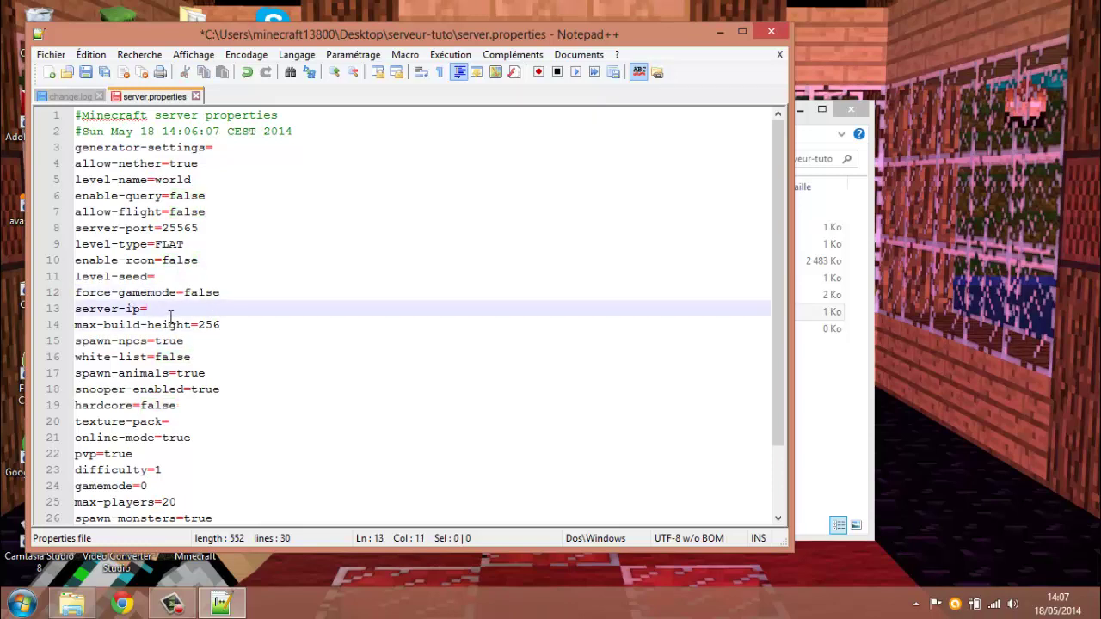
{"action": "left_click", "coordinate": [229, 326]}
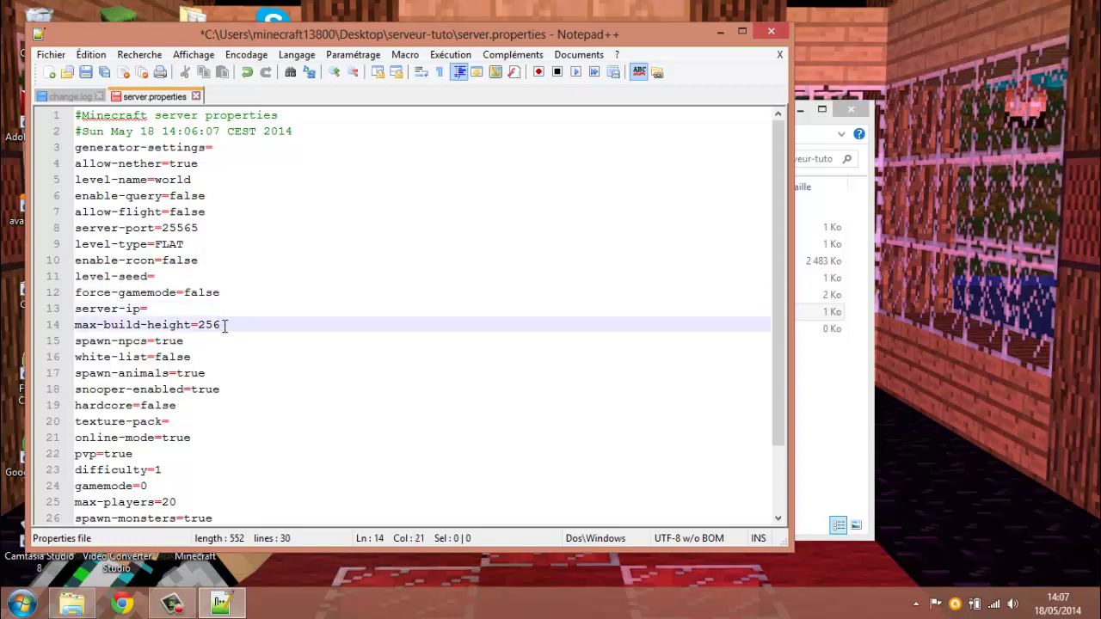
{"action": "left_click_drag", "start_coordinate": [227, 325], "coordinate": [198, 325]}
{"action": "left_click", "coordinate": [209, 341]}
- Examine the server properties from white-list through texture-pack, including spawn-animals, snooper-enabled and hardcore
{"action": "left_click_drag", "start_coordinate": [187, 341], "coordinate": [157, 365]}
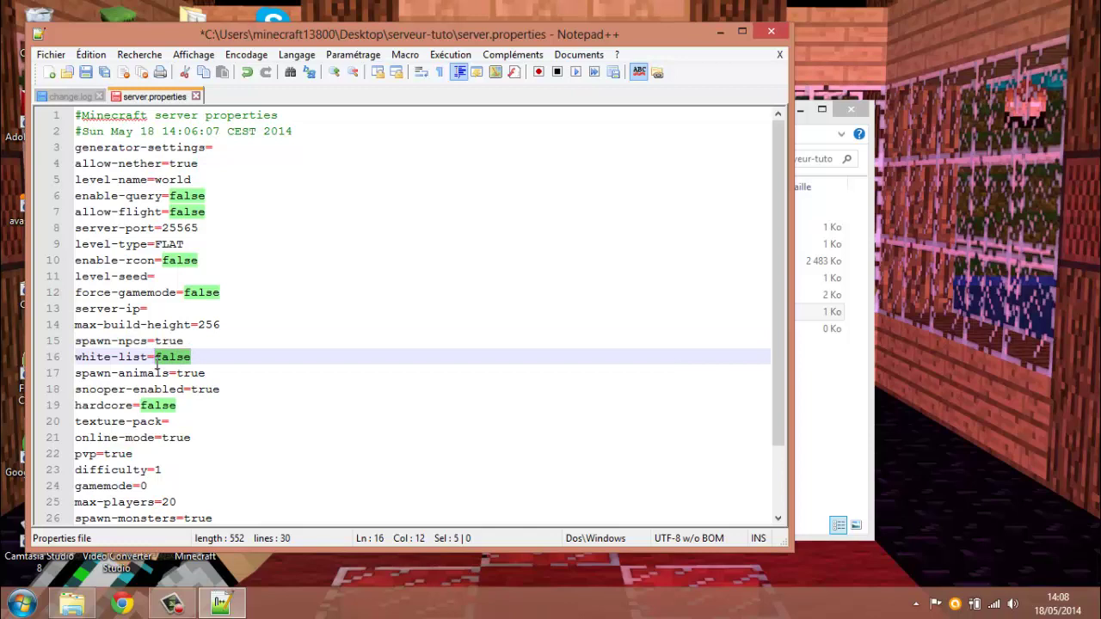
{"action": "left_click_drag", "start_coordinate": [274, 426], "coordinate": [279, 439]}
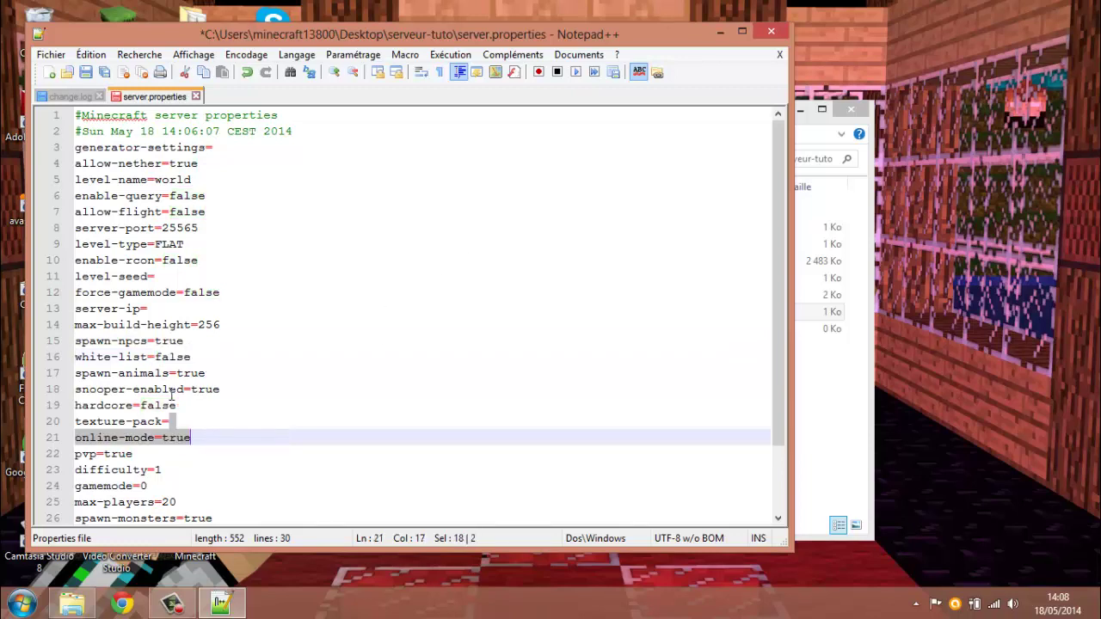
{"action": "left_click", "coordinate": [205, 356]}
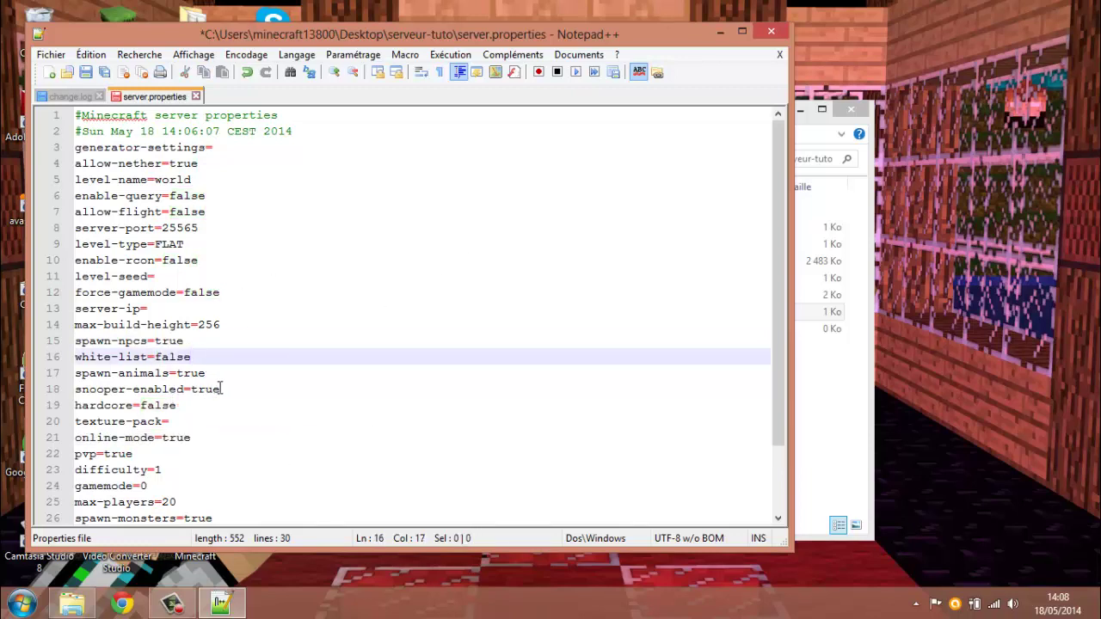
{"action": "left_click", "coordinate": [225, 374]}
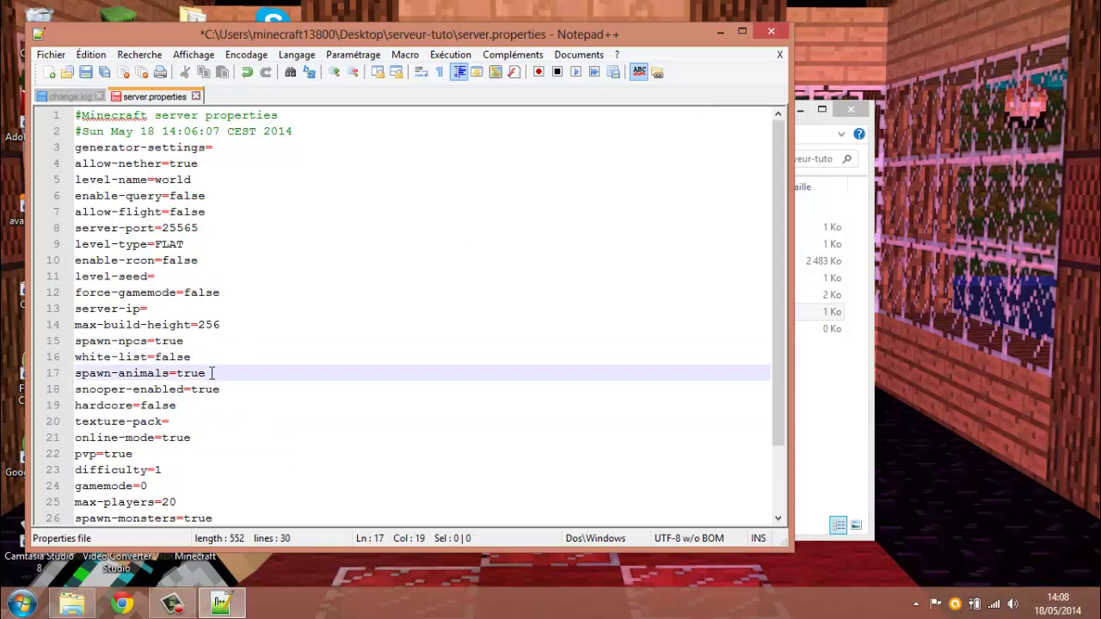
{"action": "left_click_drag", "start_coordinate": [211, 374], "coordinate": [177, 378]}
{"action": "left_click", "coordinate": [230, 420]}
{"action": "left_click", "coordinate": [230, 391]}
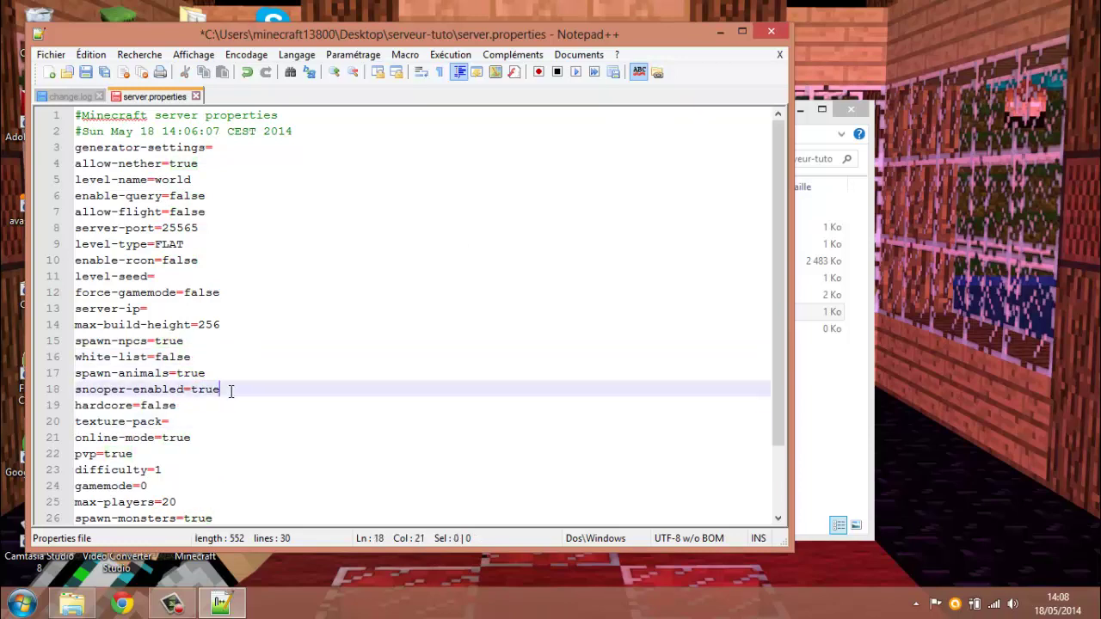
{"action": "left_click", "coordinate": [178, 408]}
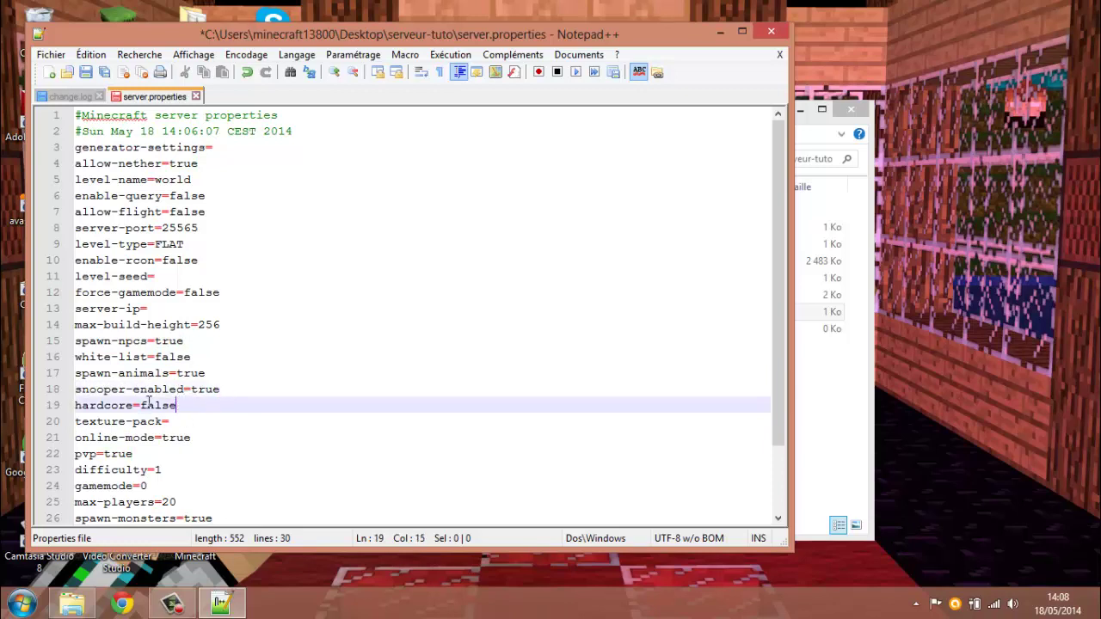
{"action": "scroll", "coordinate": [205, 415], "scroll_direction": "down", "scroll_amount": 1}
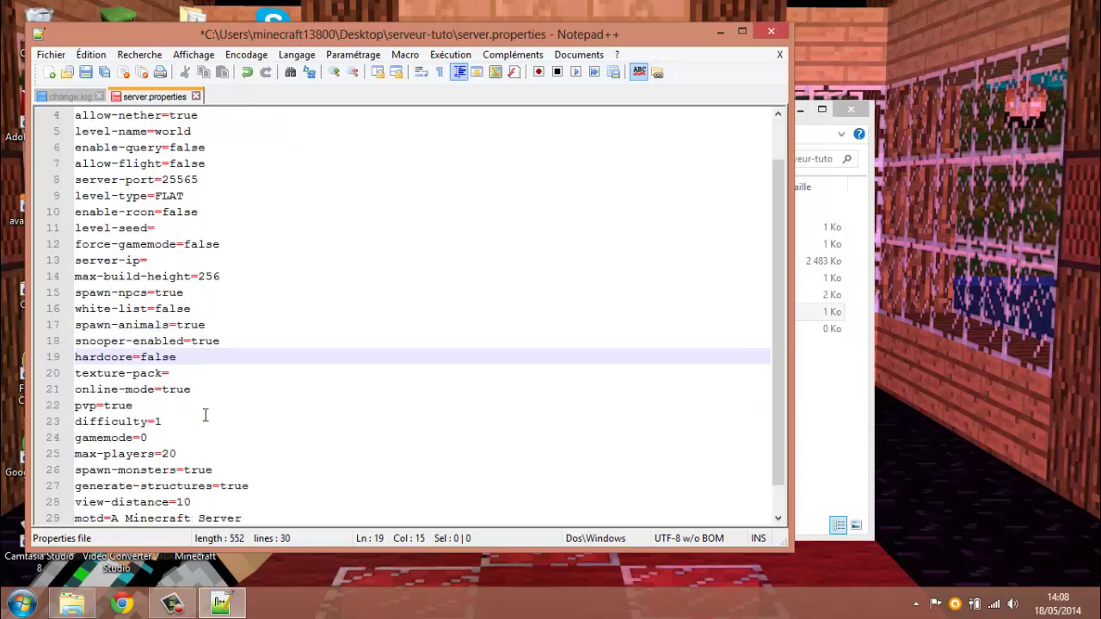
{"action": "left_click", "coordinate": [198, 380]}
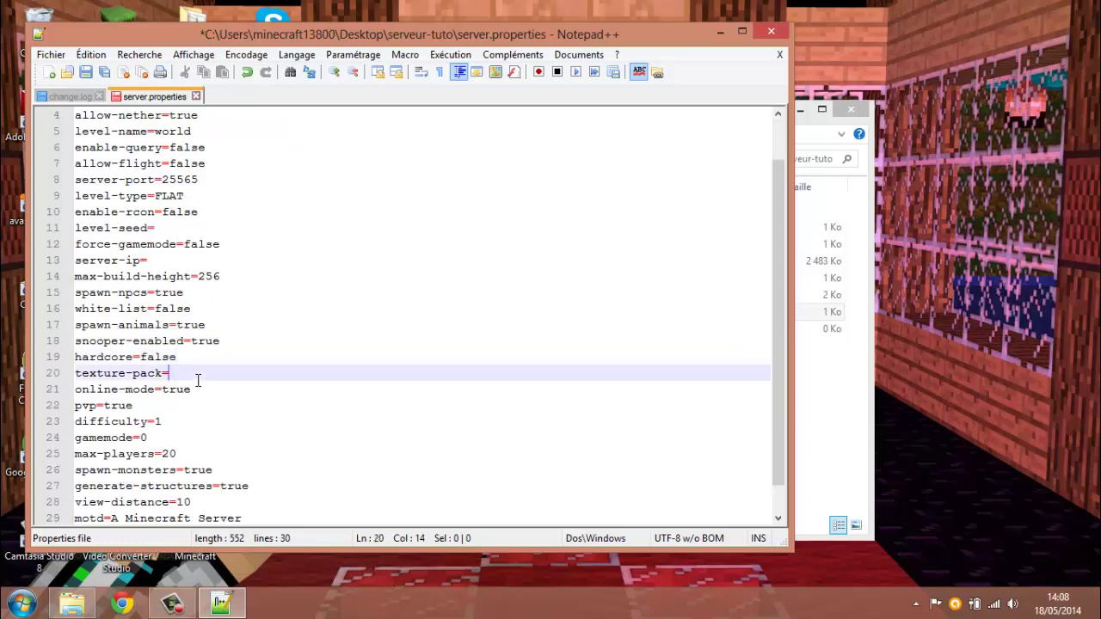
{"action": "scroll", "coordinate": [198, 380], "scroll_direction": "down", "scroll_amount": 1}
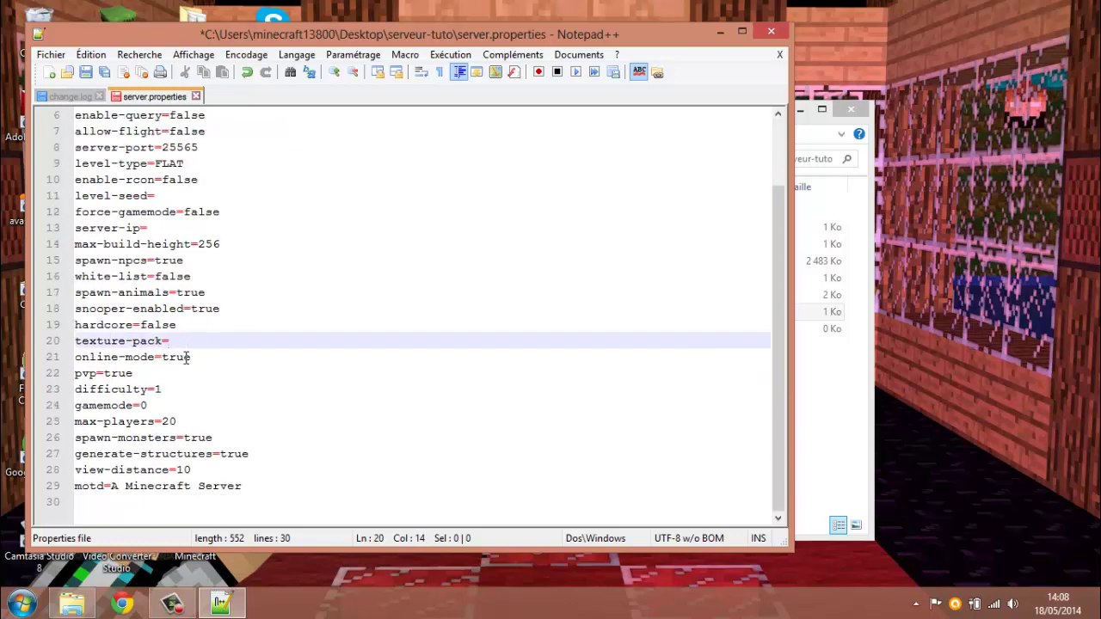
- Set the online-mode property to false
{"action": "left_click", "coordinate": [207, 356]}
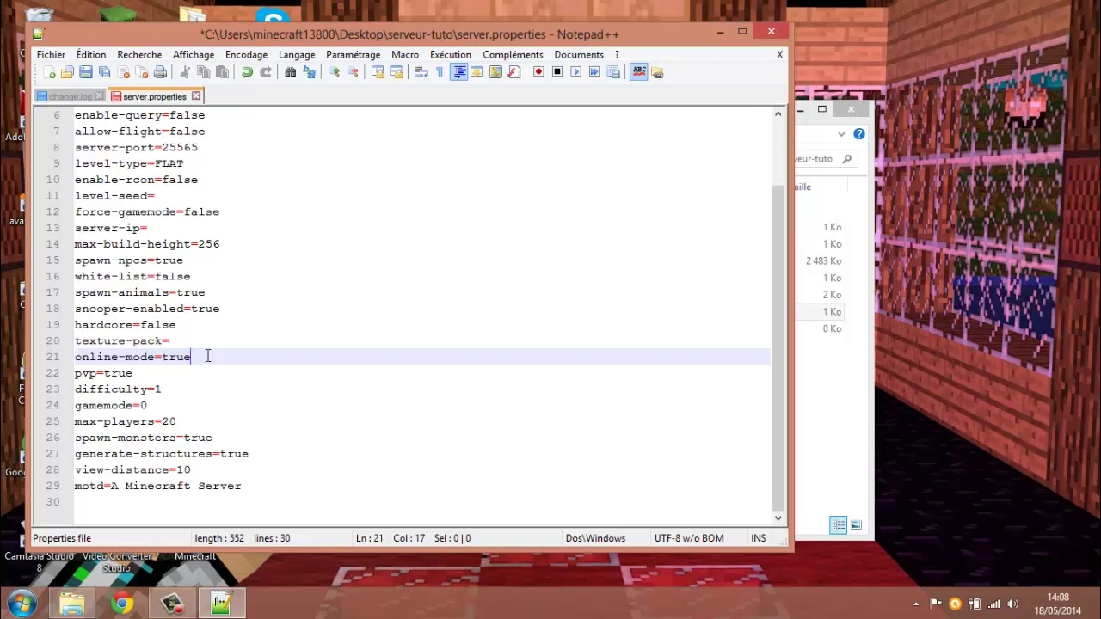
{"action": "left_click", "coordinate": [185, 357]}
{"action": "left_click_drag", "start_coordinate": [184, 357], "coordinate": [162, 360]}
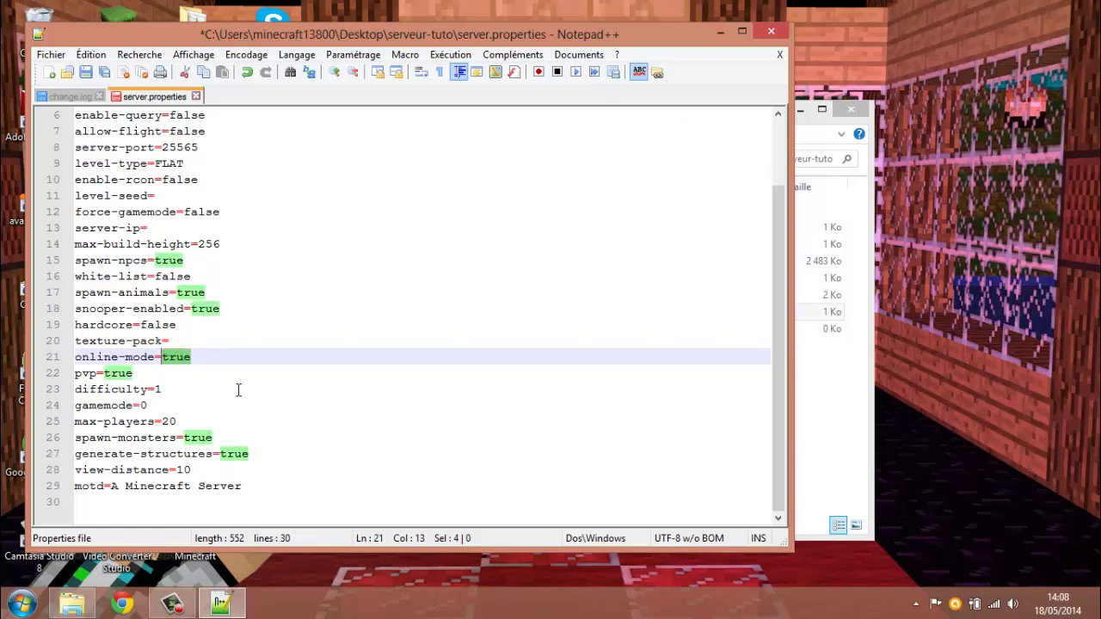
{"action": "left_click_drag", "start_coordinate": [198, 361], "coordinate": [168, 369]}
{"action": "key", "text": "BackSpace"}
{"action": "type", "text": "false"}
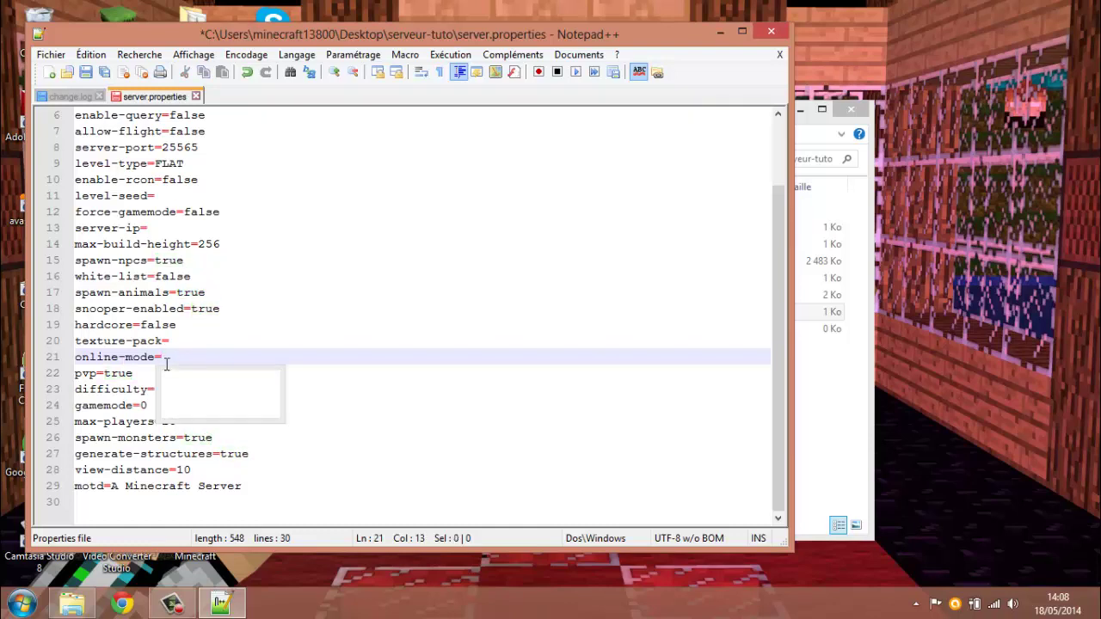
{"action": "left_click", "coordinate": [345, 398]}
- Review the pvp property and set the difficulty property to 0
{"action": "left_click", "coordinate": [197, 376]}
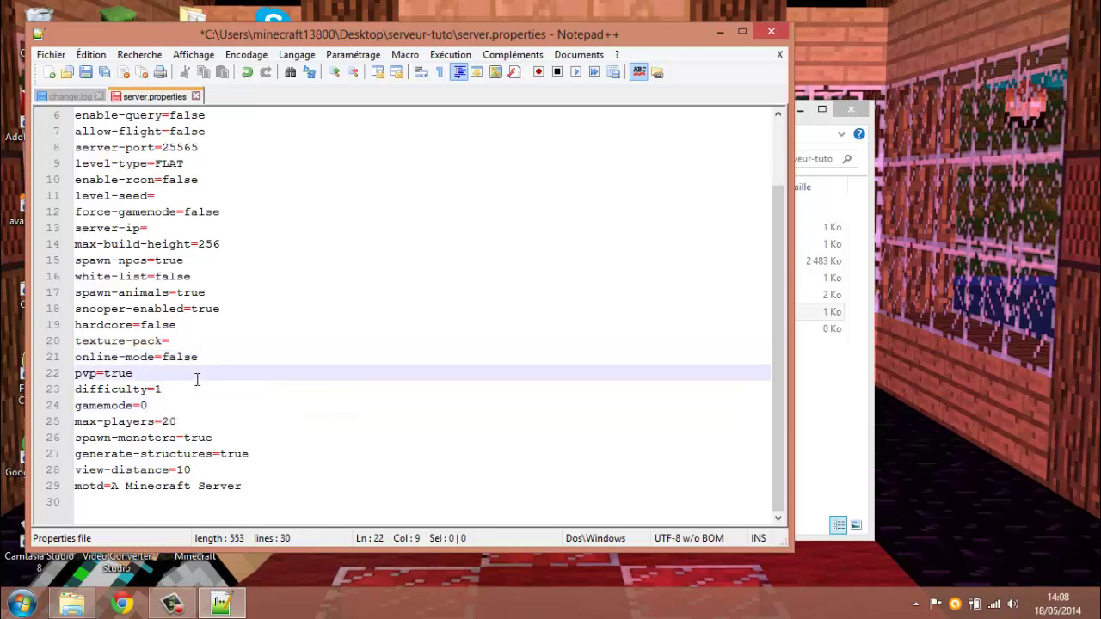
{"action": "left_click_drag", "start_coordinate": [132, 373], "coordinate": [104, 375]}
{"action": "left_click", "coordinate": [170, 391]}
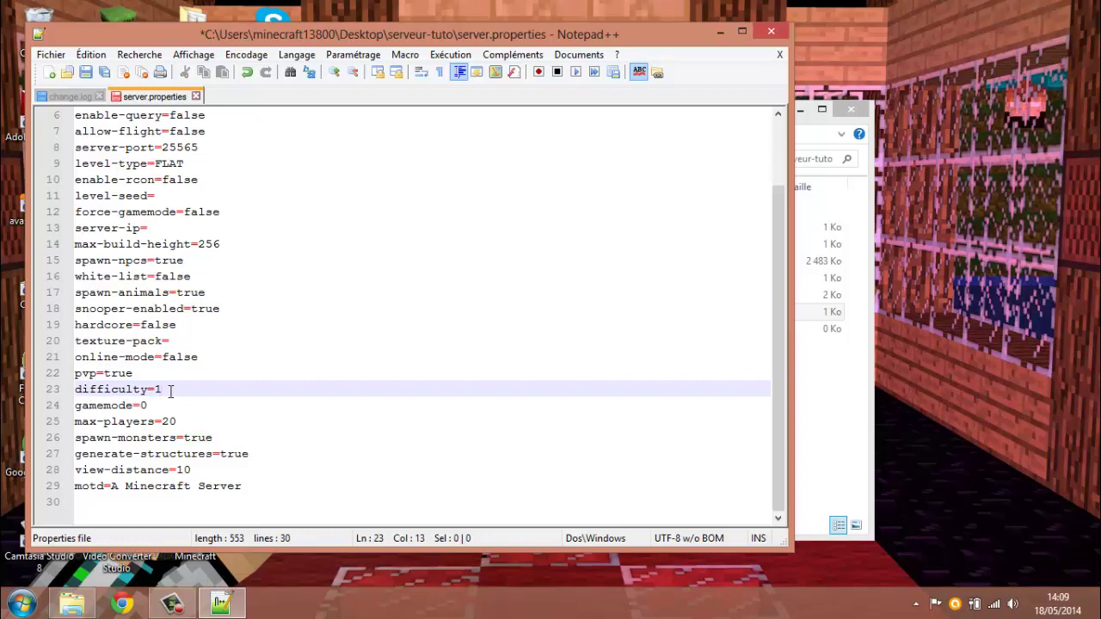
{"action": "type", "text": "0"}
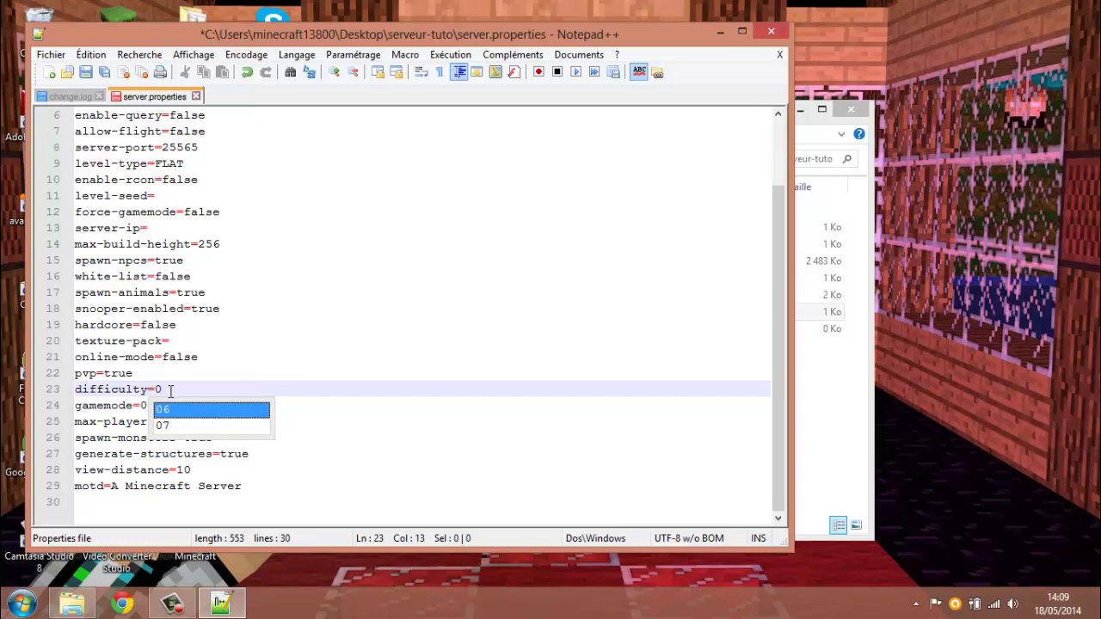
{"action": "left_click", "coordinate": [319, 435]}
- Review the gamemode property and set the max-players property to 1
{"action": "left_click", "coordinate": [168, 407]}
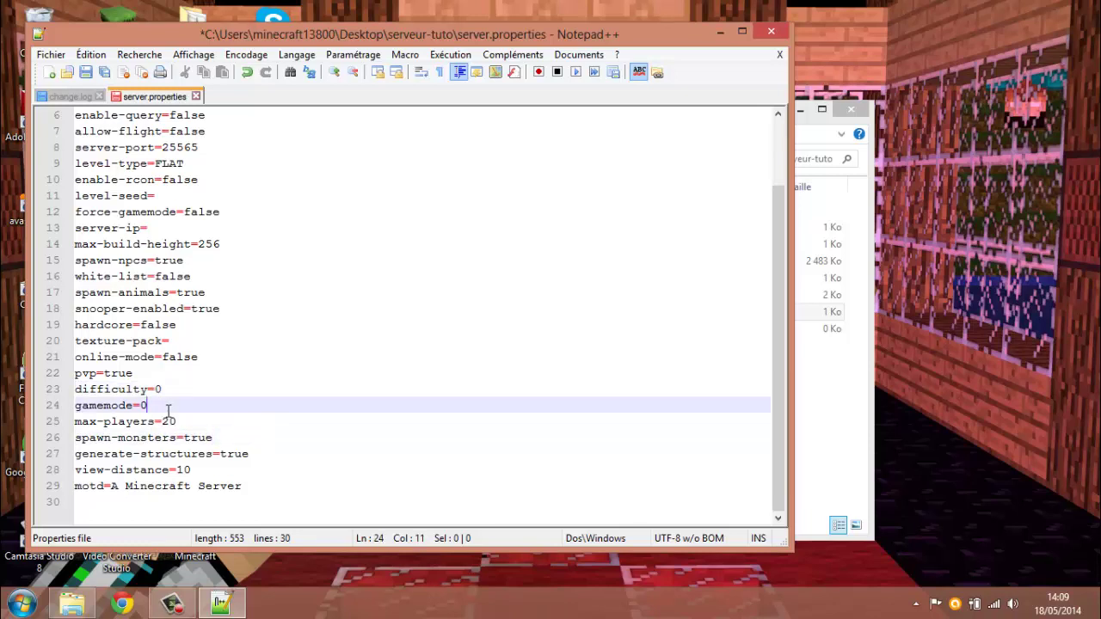
{"action": "left_click_drag", "start_coordinate": [150, 406], "coordinate": [140, 406]}
{"action": "left_click", "coordinate": [152, 406]}
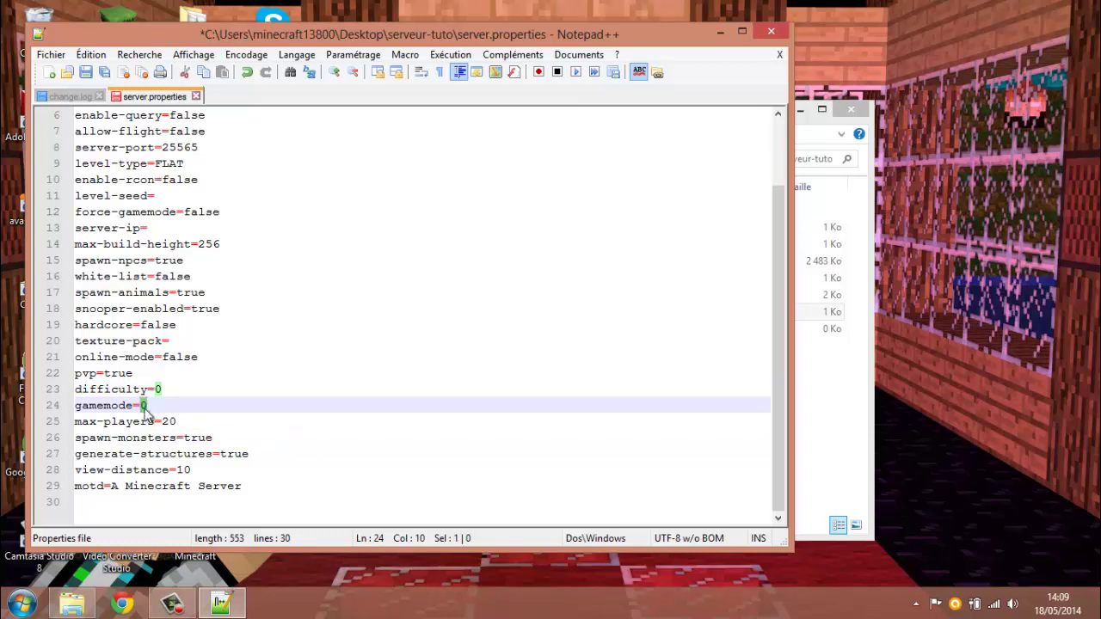
{"action": "left_click", "coordinate": [189, 424]}
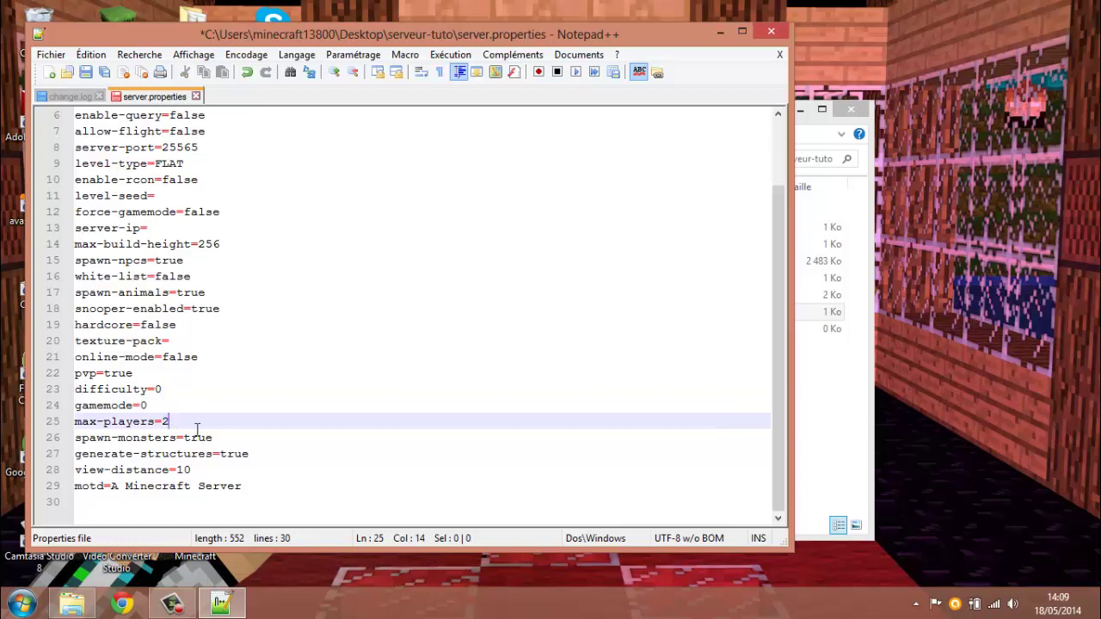
{"action": "key", "text": "BackSpace"}
{"action": "type", "text": "1"}
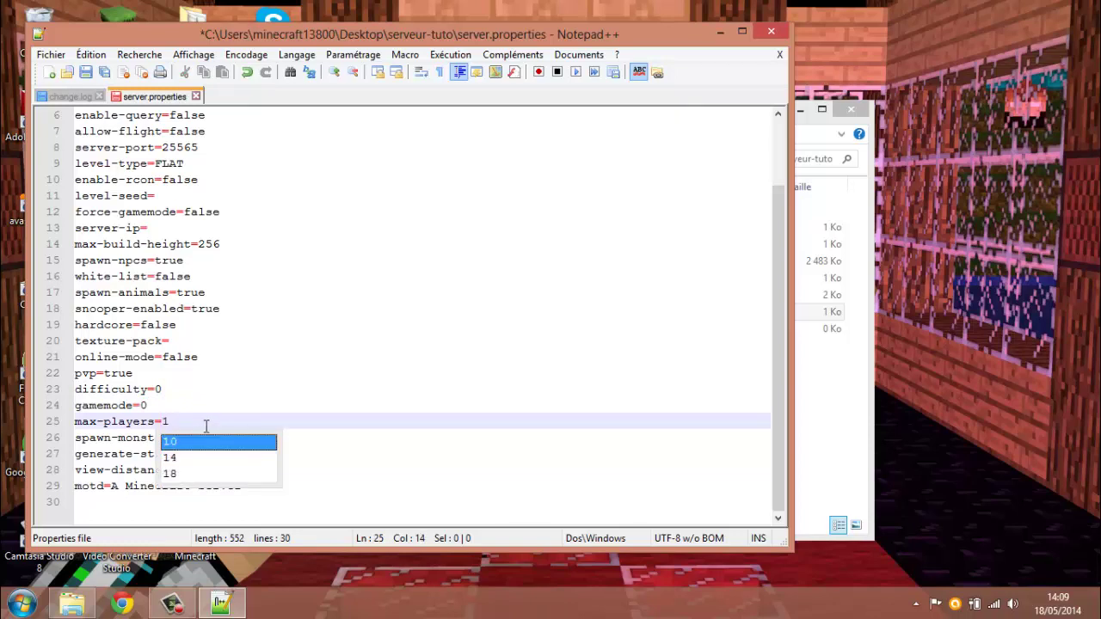
{"action": "left_click", "coordinate": [399, 454]}
- Set the spawn-monsters property to false
{"action": "left_click", "coordinate": [220, 435]}
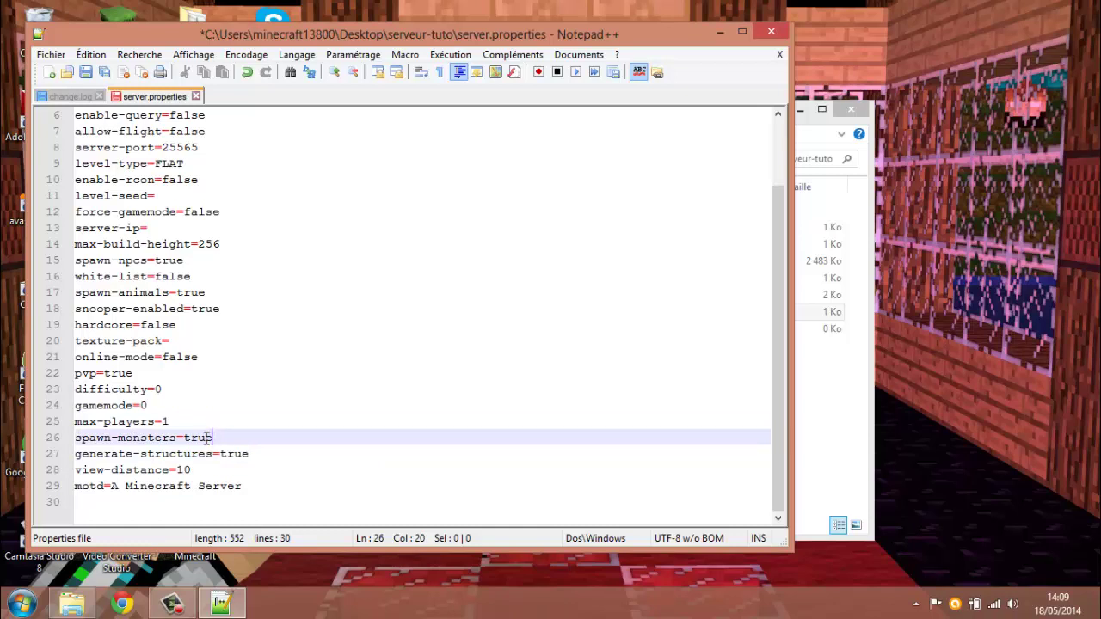
{"action": "left_click_drag", "start_coordinate": [212, 438], "coordinate": [184, 437]}
{"action": "key", "text": "BackSpace"}
{"action": "type", "text": "false"}
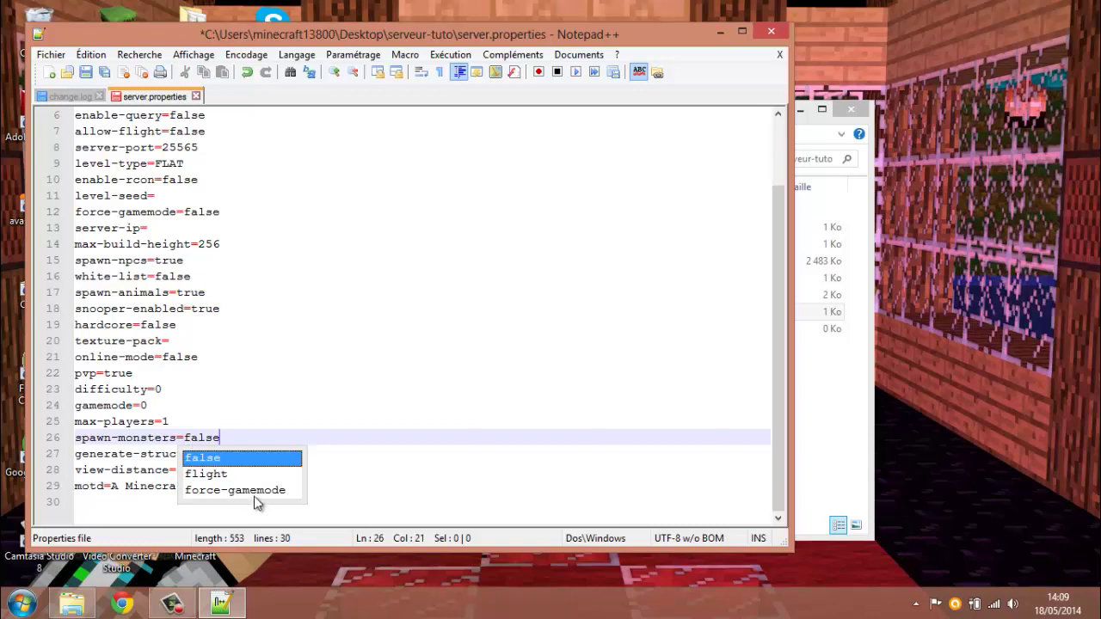
{"action": "left_click", "coordinate": [452, 489]}
- Review generate-structures, try view-distance values of 5 and 3, and restore view-distance to 10
{"action": "left_click", "coordinate": [312, 456]}
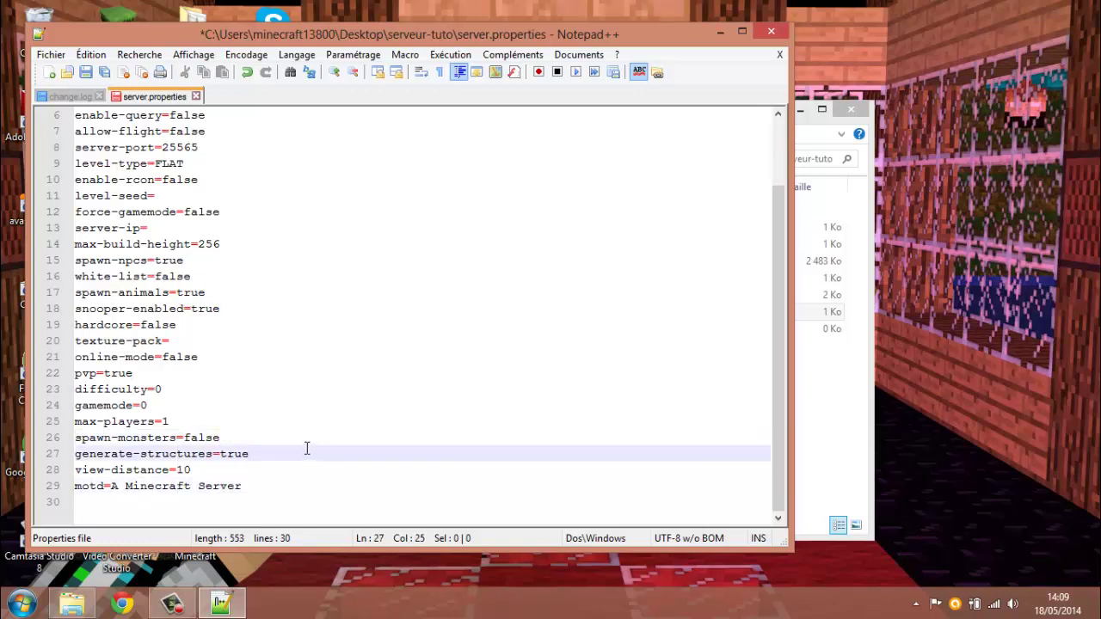
{"action": "left_click_drag", "start_coordinate": [249, 455], "coordinate": [222, 455]}
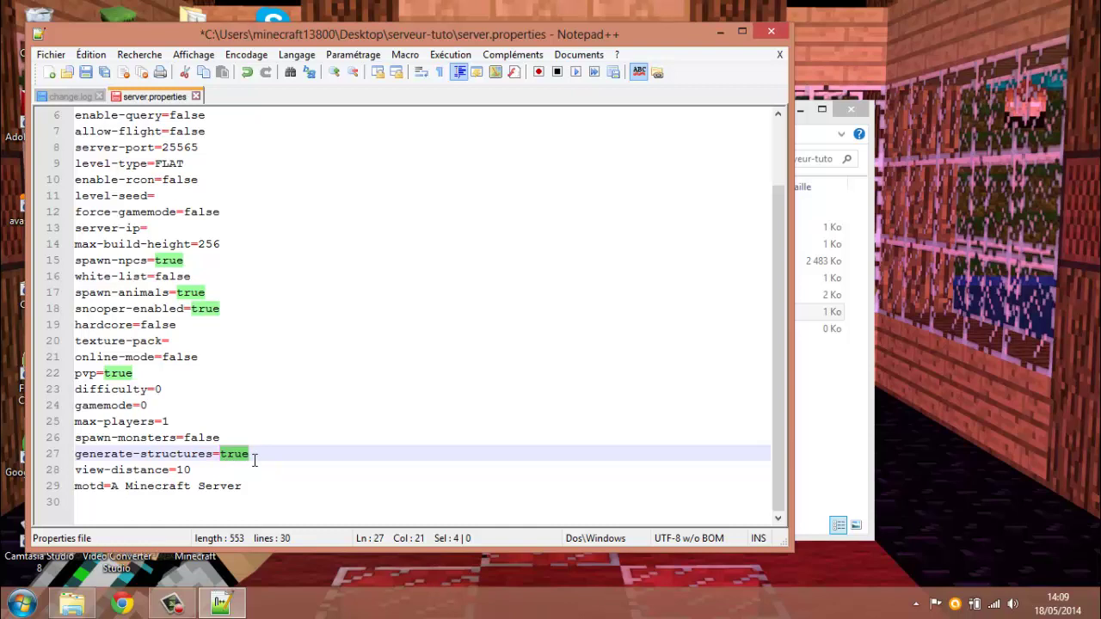
{"action": "left_click", "coordinate": [205, 471]}
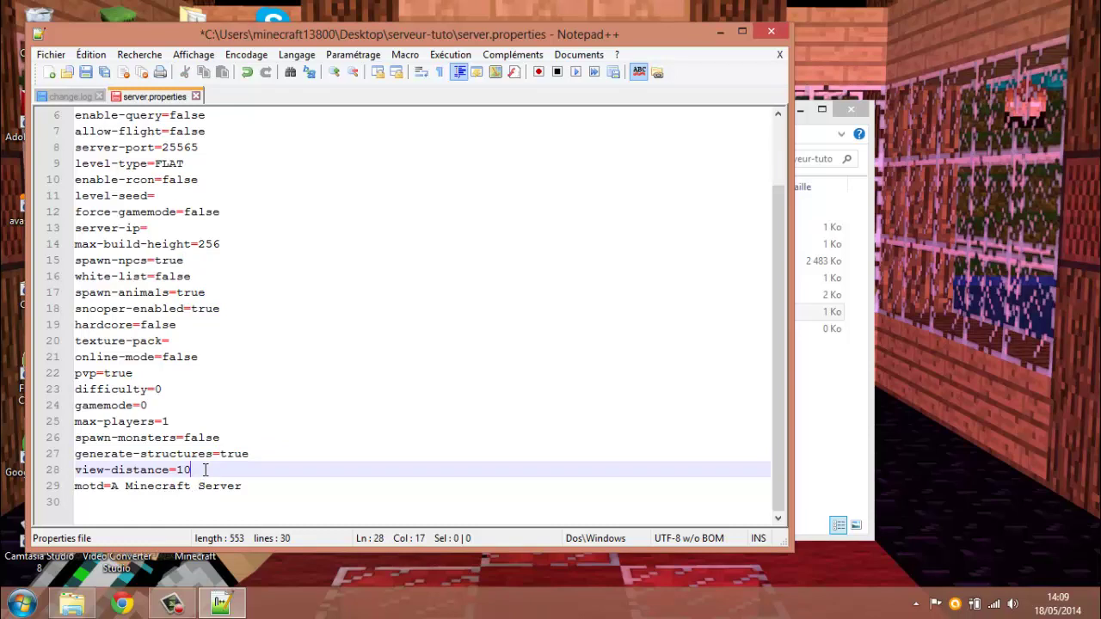
{"action": "key", "text": "BackSpace"}
{"action": "key", "text": "BackSpace"}
{"action": "type", "text": "5"}
{"action": "key", "text": "BackSpace"}
{"action": "type", "text": "3"}
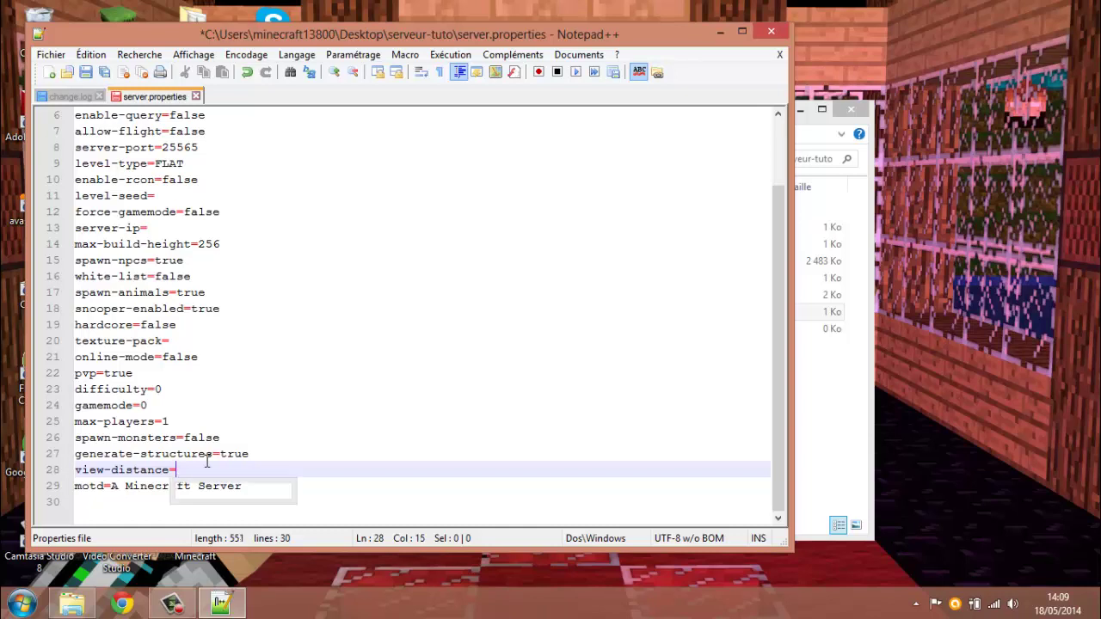
{"action": "type", "text": "10"}
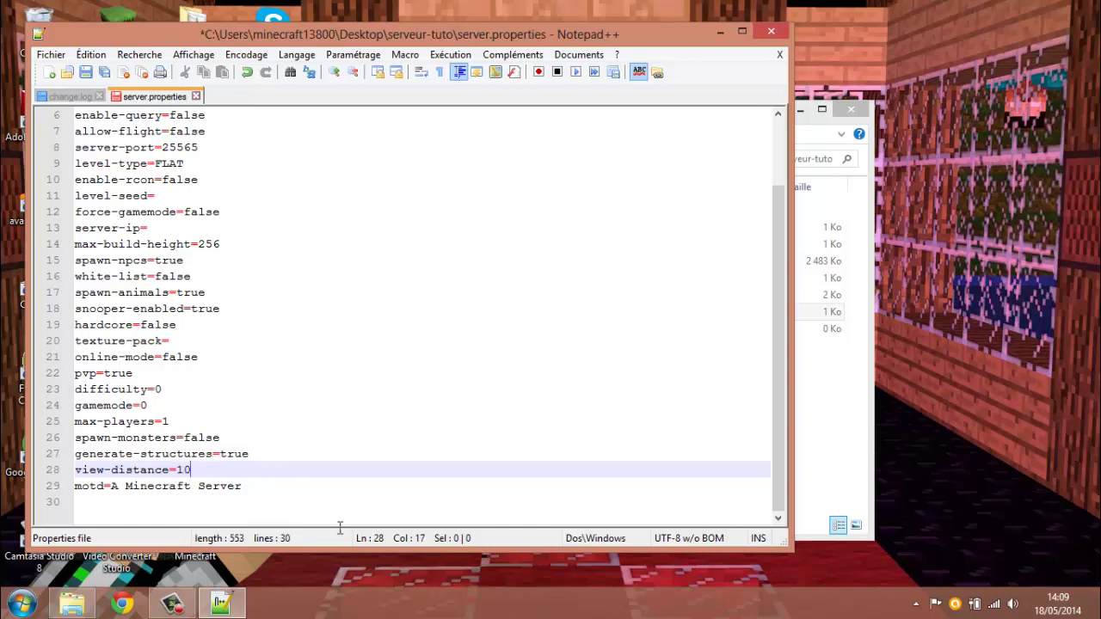
- Replace the default motd text with Tutoland
{"action": "left_click", "coordinate": [261, 483]}
{"action": "key", "text": "BackSpace"}
{"action": "key", "text": "BackSpace"}
{"action": "key", "text": "BackSpace"}
{"action": "key", "text": "BackSpace"}
{"action": "key", "text": "BackSpace"}
{"action": "key", "text": "BackSpace"}
{"action": "key", "text": "BackSpace"}
{"action": "key", "text": "BackSpace"}
{"action": "key", "text": "BackSpace"}
{"action": "key", "text": "BackSpace"}
{"action": "key", "text": "BackSpace"}
{"action": "key", "text": "BackSpace"}
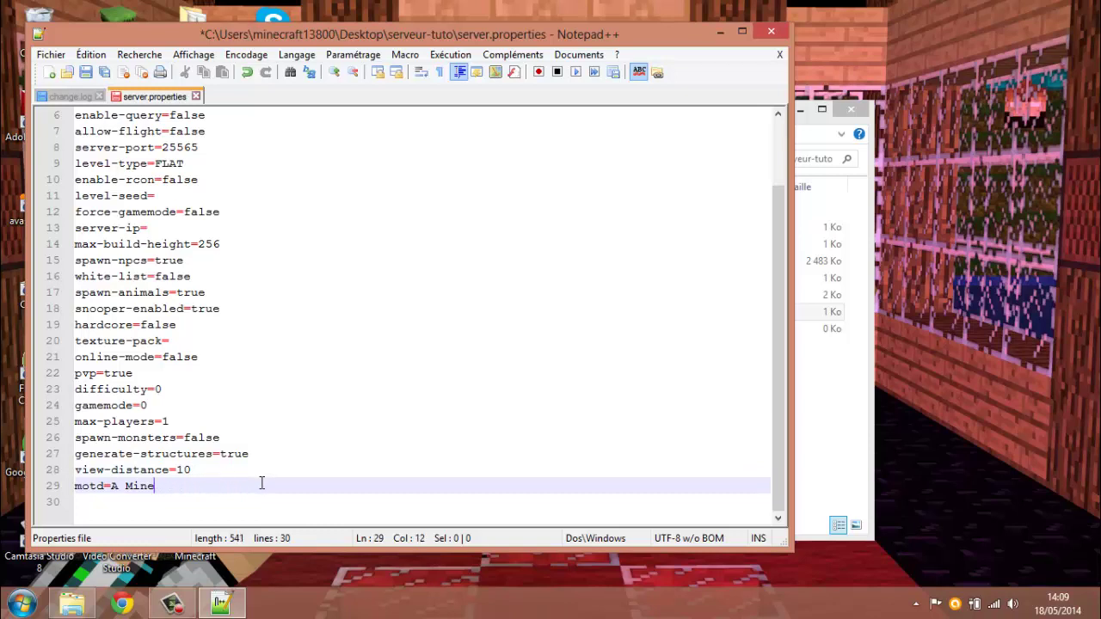
{"action": "key", "text": "BackSpace"}
{"action": "key", "text": "BackSpace"}
{"action": "key", "text": "BackSpace"}
{"action": "key", "text": "BackSpace"}
{"action": "key", "text": "BackSpace"}
{"action": "key", "text": "BackSpace"}
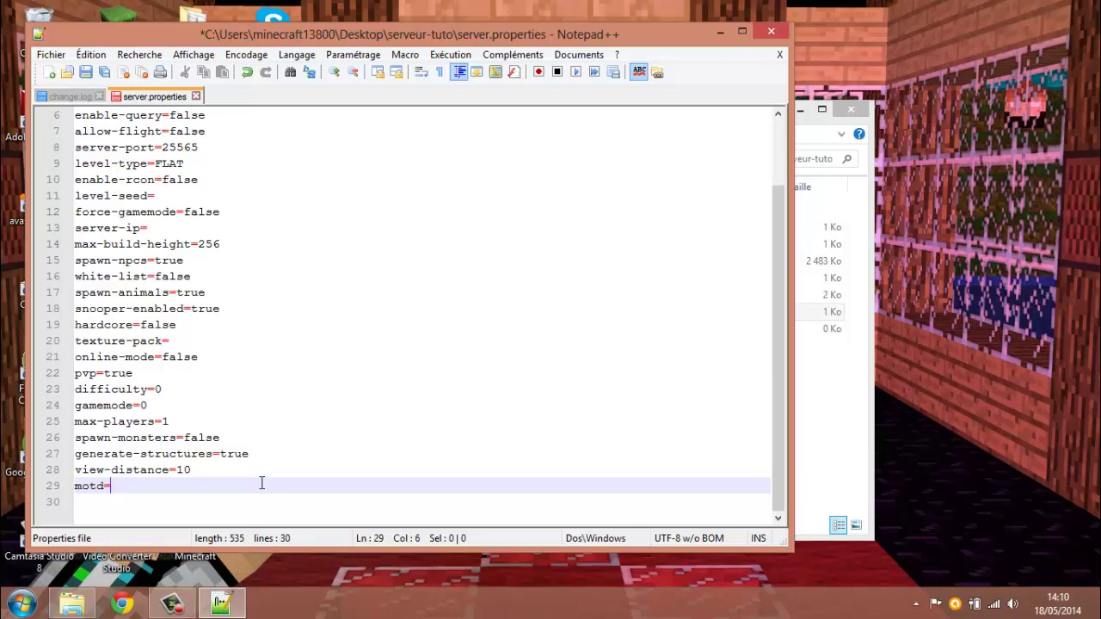
{"action": "type", "text": "utoland"}
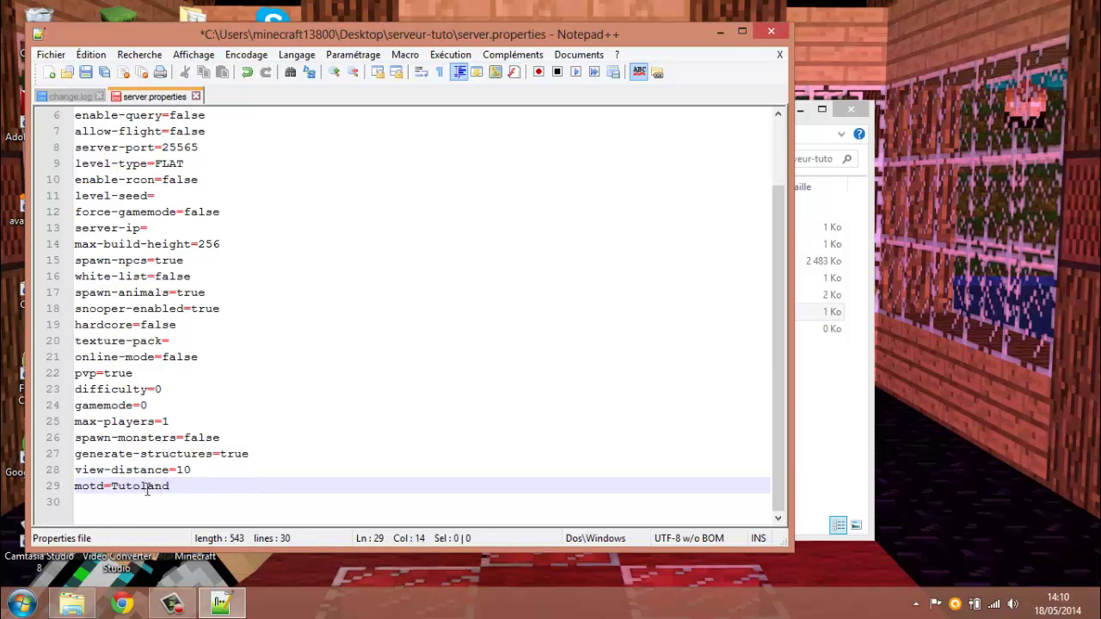
- Capitalize the L in the motd value so it reads TutoLand, then save and close server.properties
{"action": "key", "text": "BackSpace"}
{"action": "type", "text": "L"}
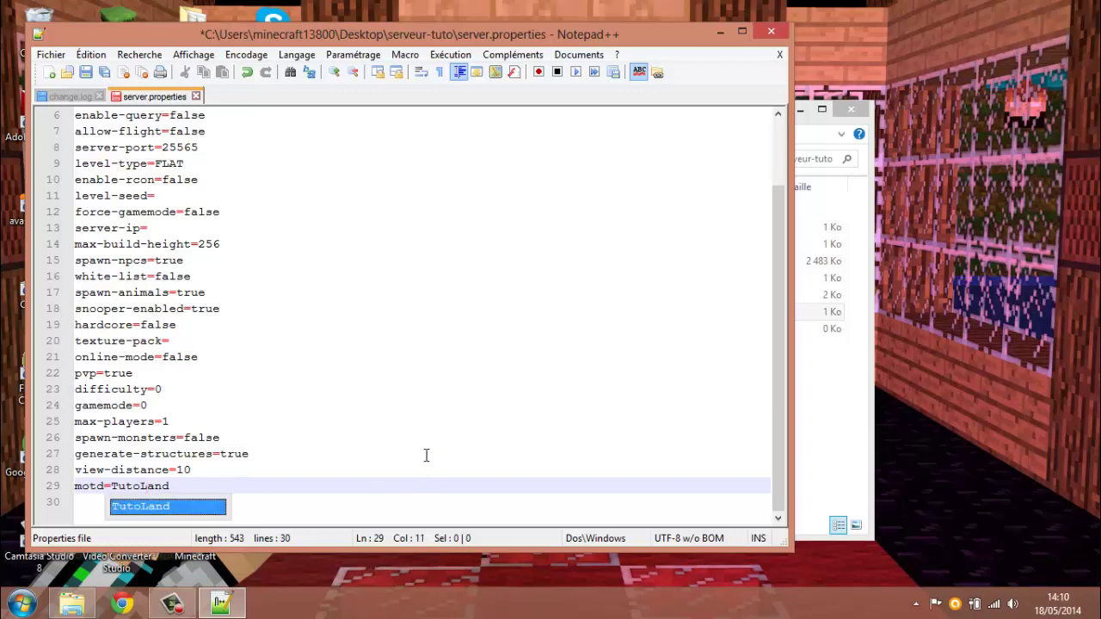
{"action": "left_click", "coordinate": [477, 291]}
{"action": "key", "text": "ctrl+s"}
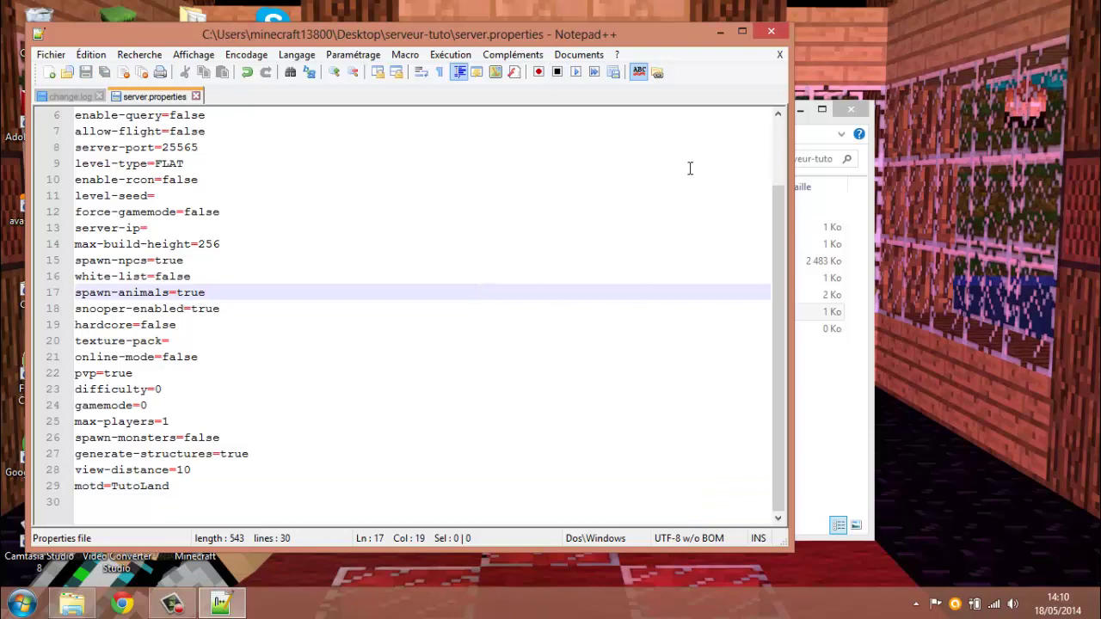
{"action": "left_click", "coordinate": [765, 29]}
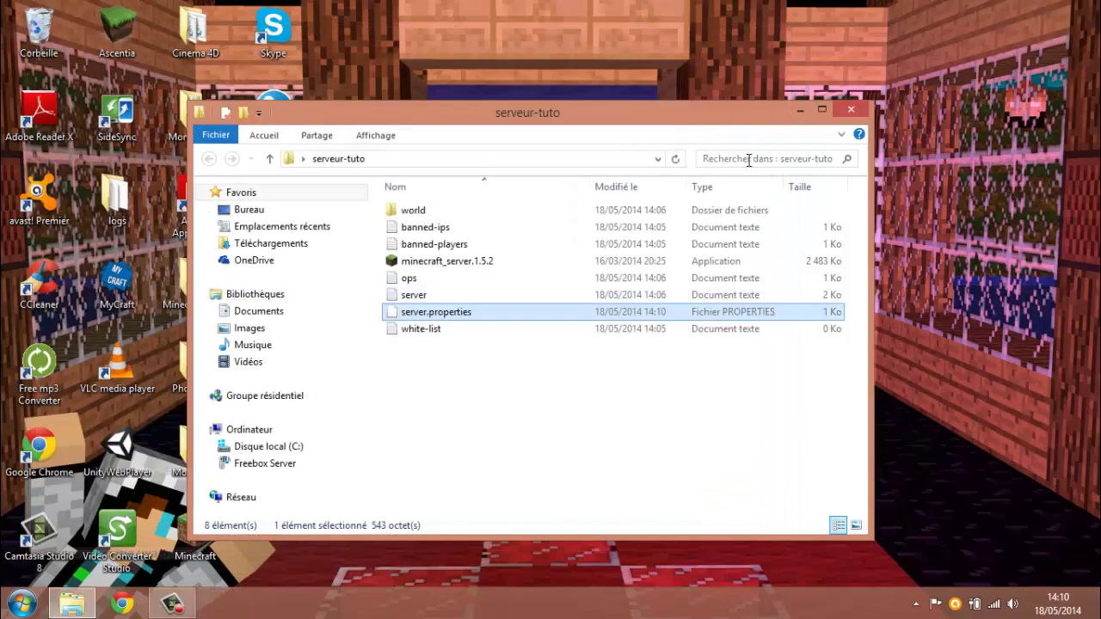
- Open the white-list text file from the serveur-tuto folder and close it empty, saving the changes
{"action": "left_click_drag", "start_coordinate": [521, 144], "coordinate": [533, 75]}
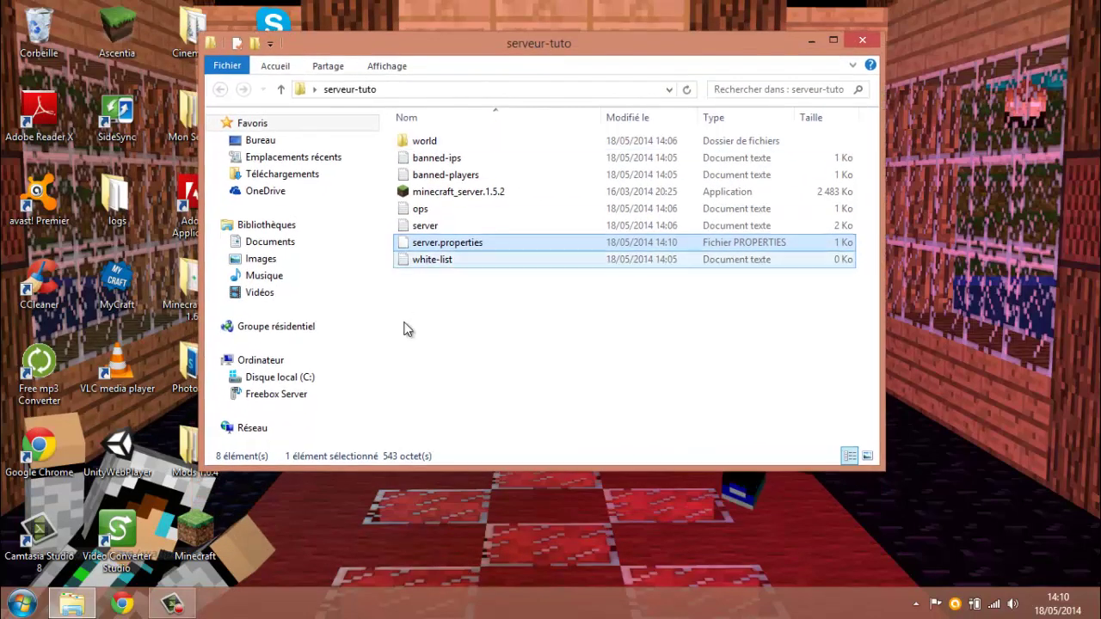
{"action": "mouse_move", "coordinate": [449, 323]}
{"action": "left_mouse_down"}
{"action": "mouse_move", "coordinate": [456, 243]}
{"action": "mouse_move", "coordinate": [442, 312]}
{"action": "left_mouse_up"}
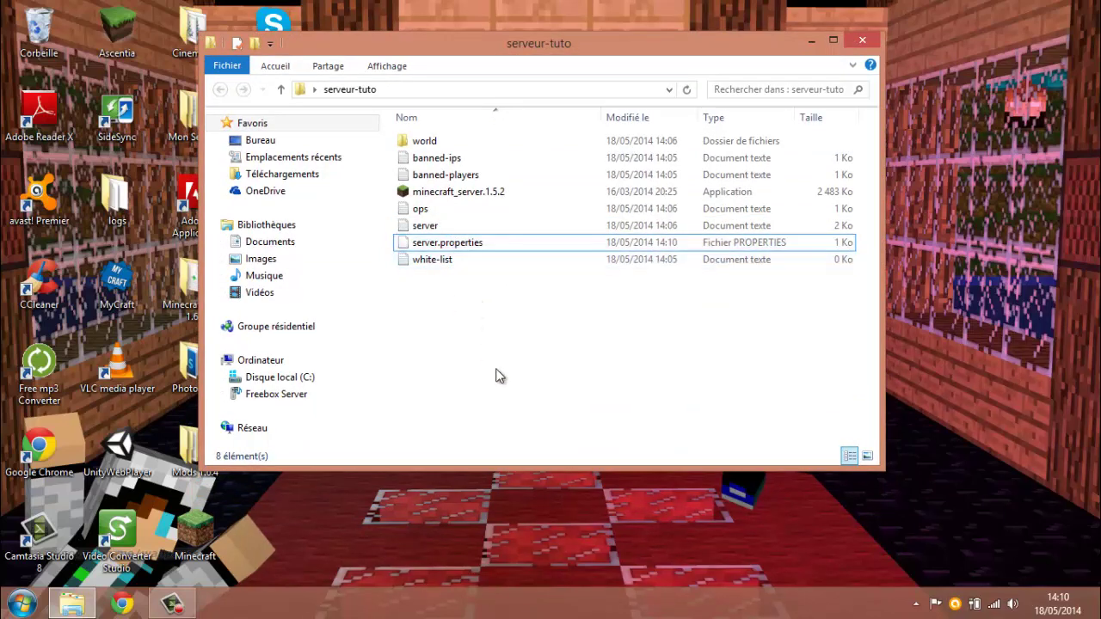
{"action": "double_click", "coordinate": [490, 253]}
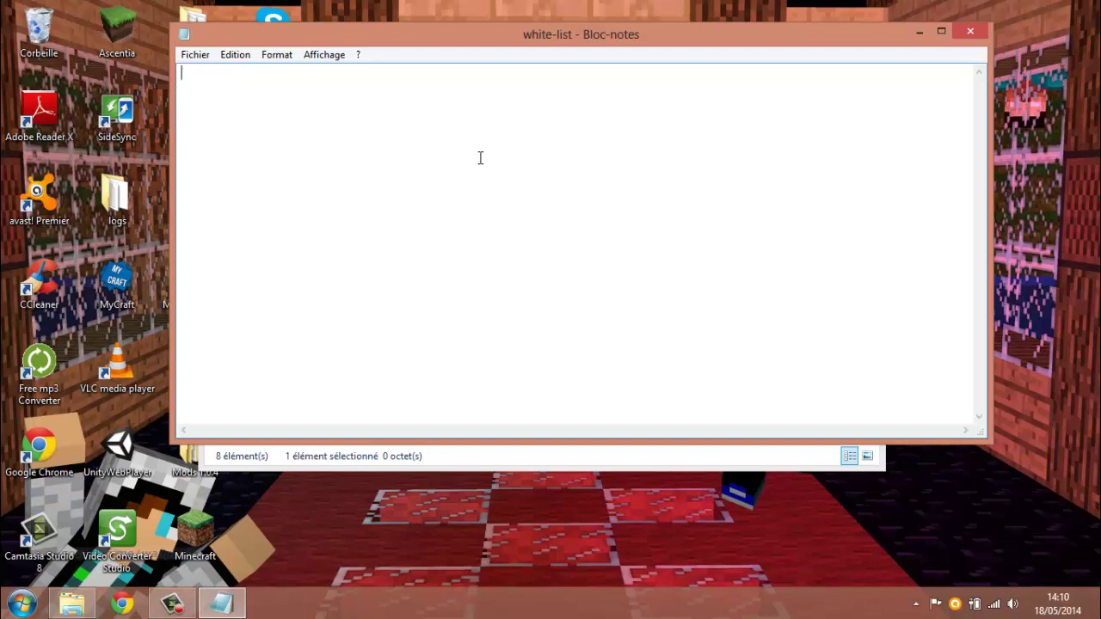
{"action": "left_click", "coordinate": [970, 32]}
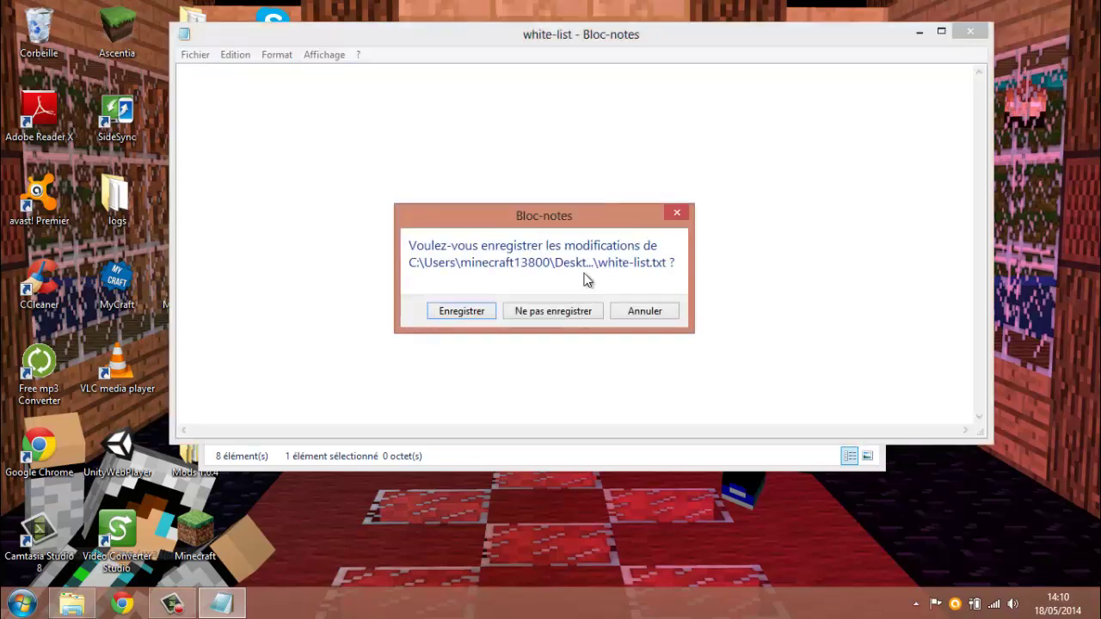
{"action": "left_click", "coordinate": [477, 310]}
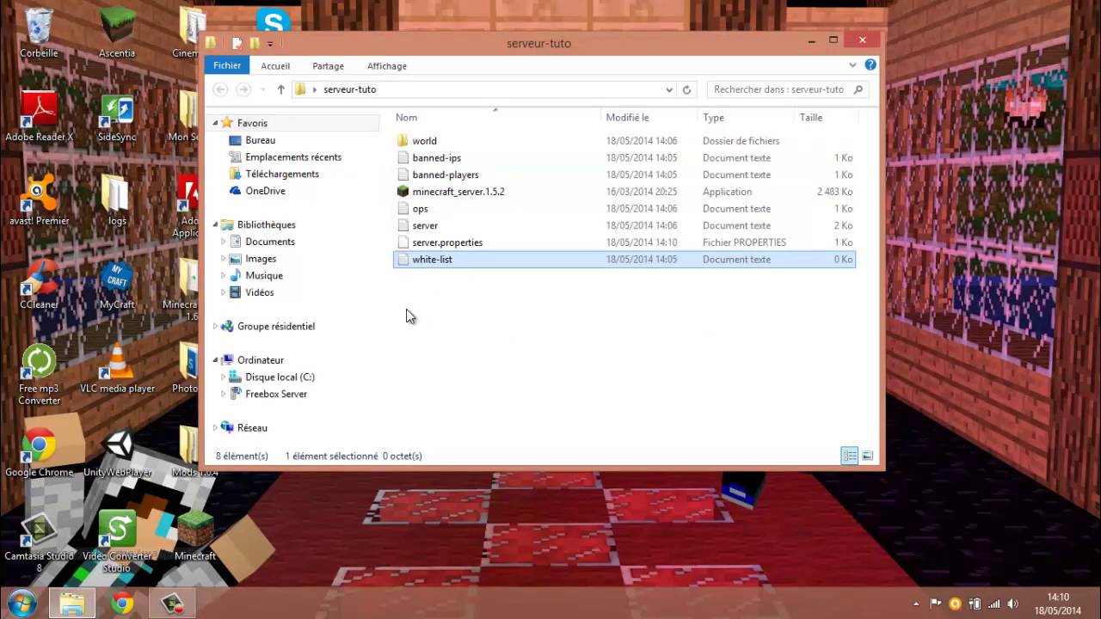
- Delete the world folder from serveur-tuto and minimize the folder window
{"action": "left_click", "coordinate": [483, 193]}
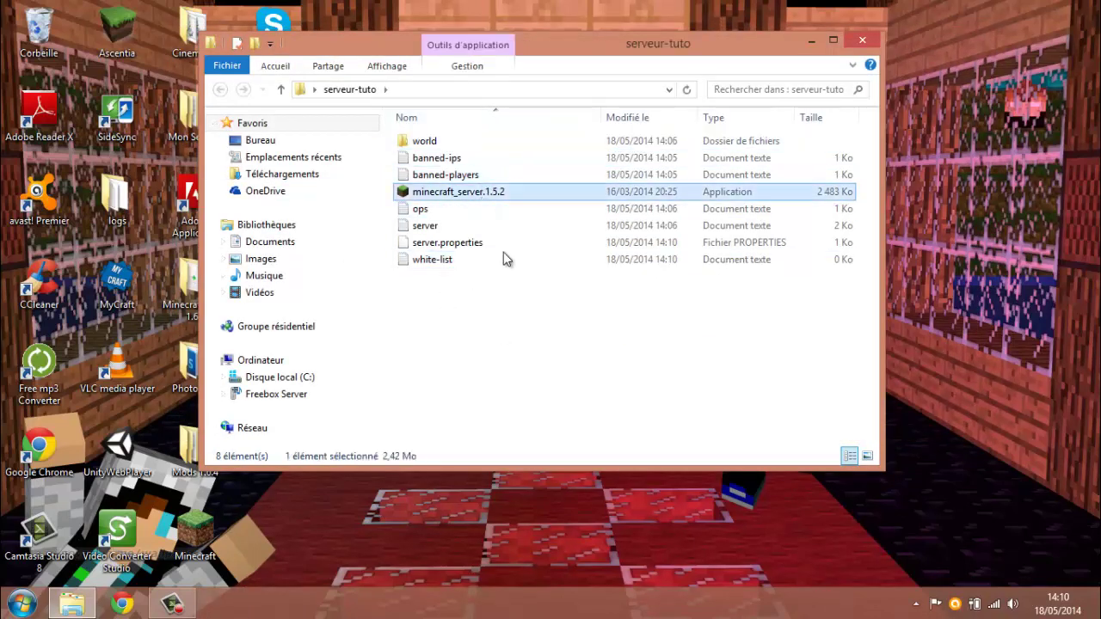
{"action": "left_click", "coordinate": [469, 146]}
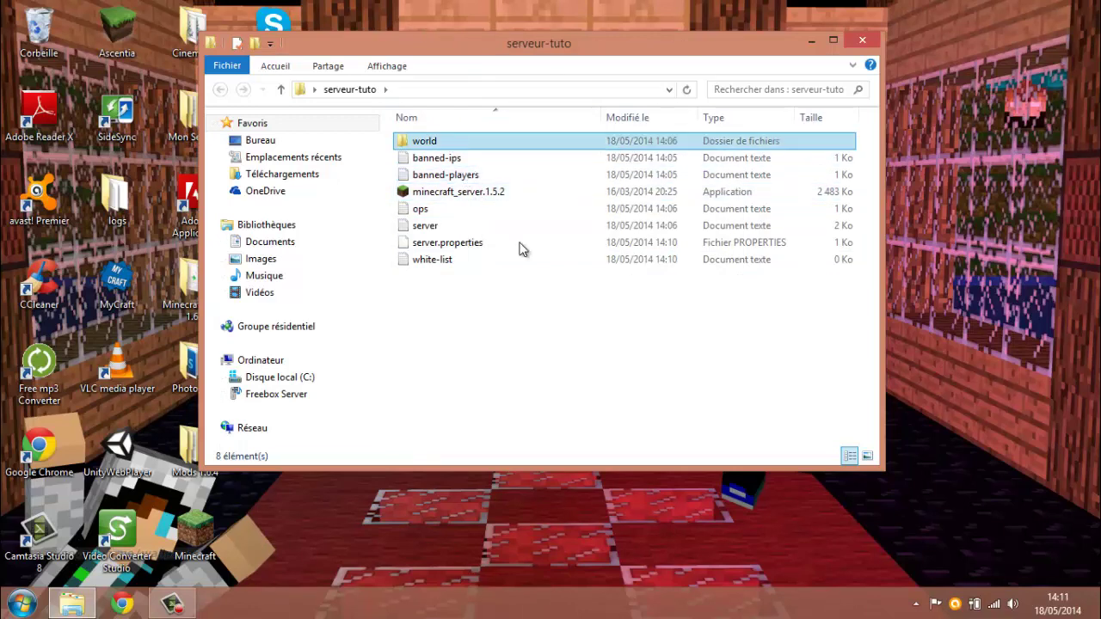
{"action": "left_click", "coordinate": [497, 365]}
{"action": "right_click", "coordinate": [492, 146]}
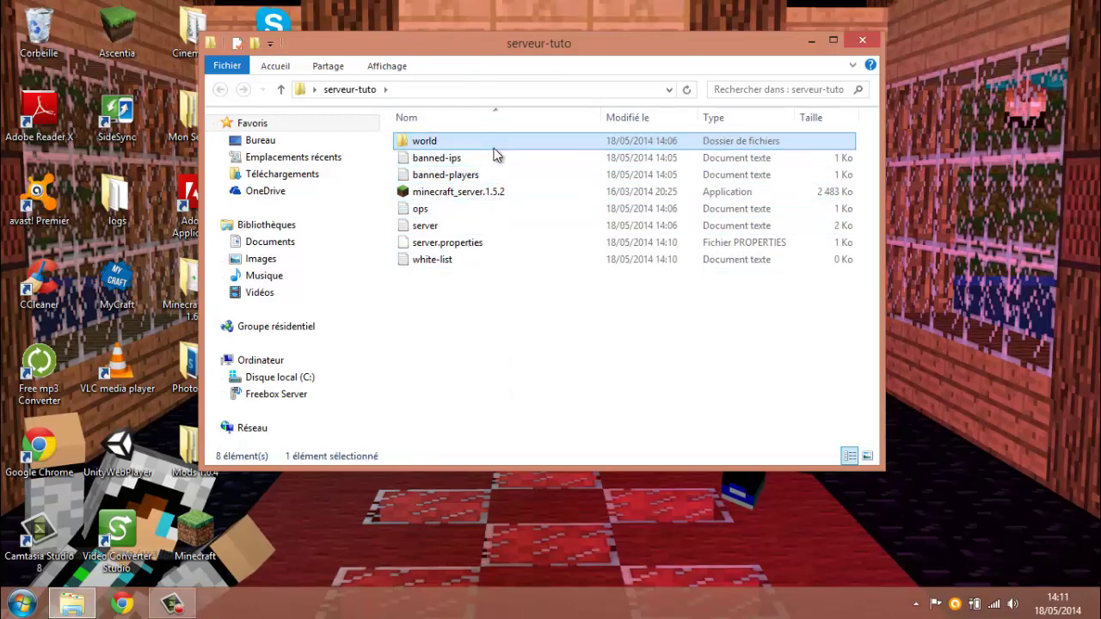
{"action": "left_click", "coordinate": [542, 500]}
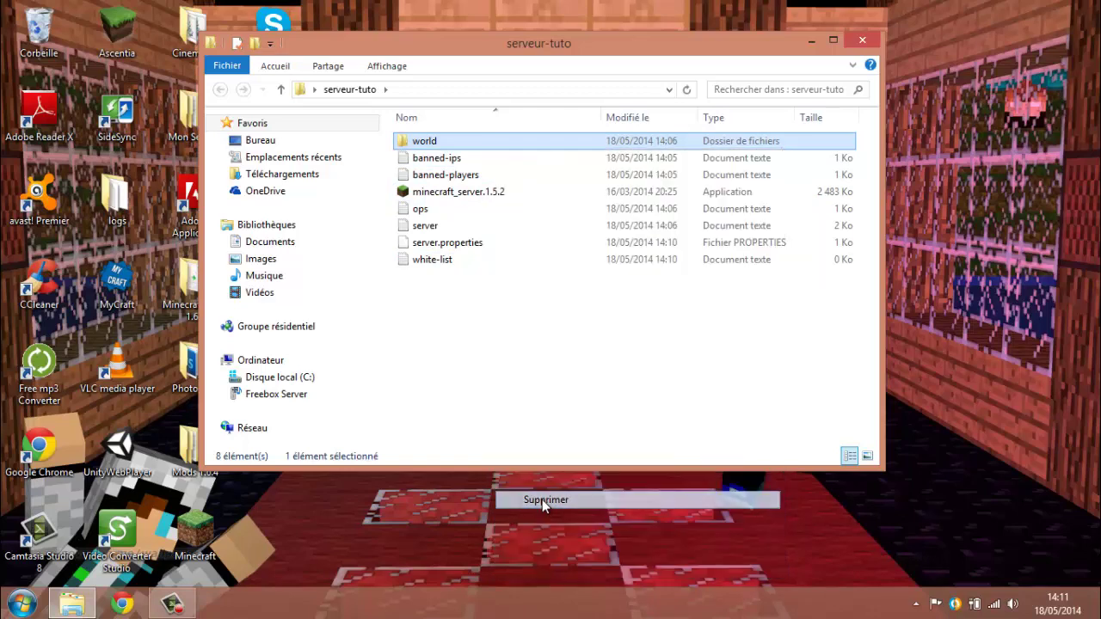
{"action": "left_click", "coordinate": [809, 42]}
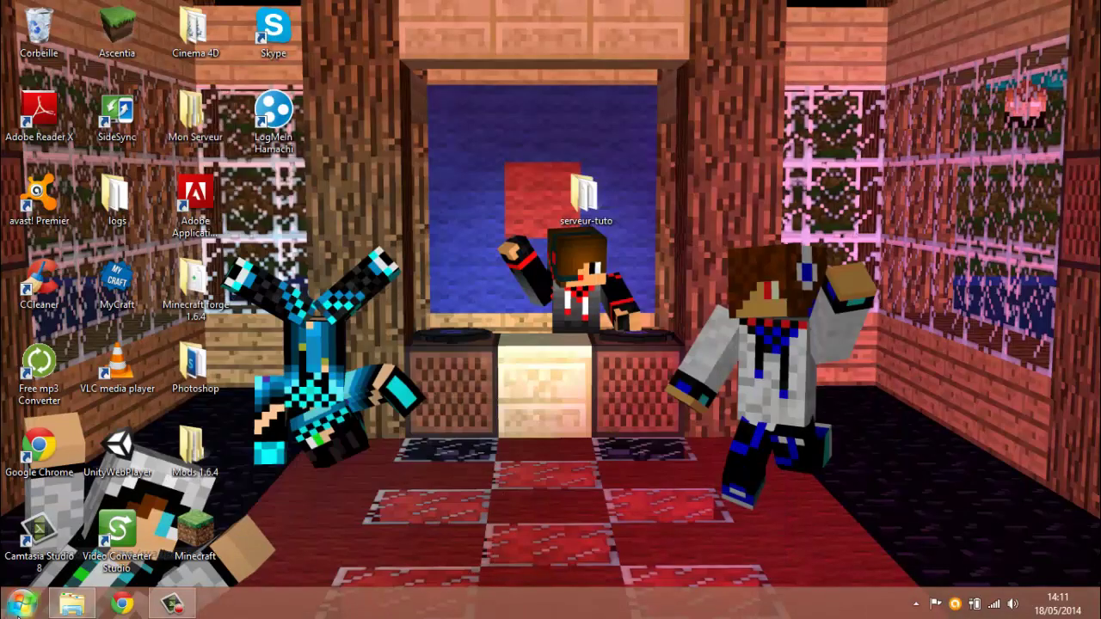
- Open the maps folder inside the minecraft folder of the Documents library
{"action": "left_click", "coordinate": [22, 603]}
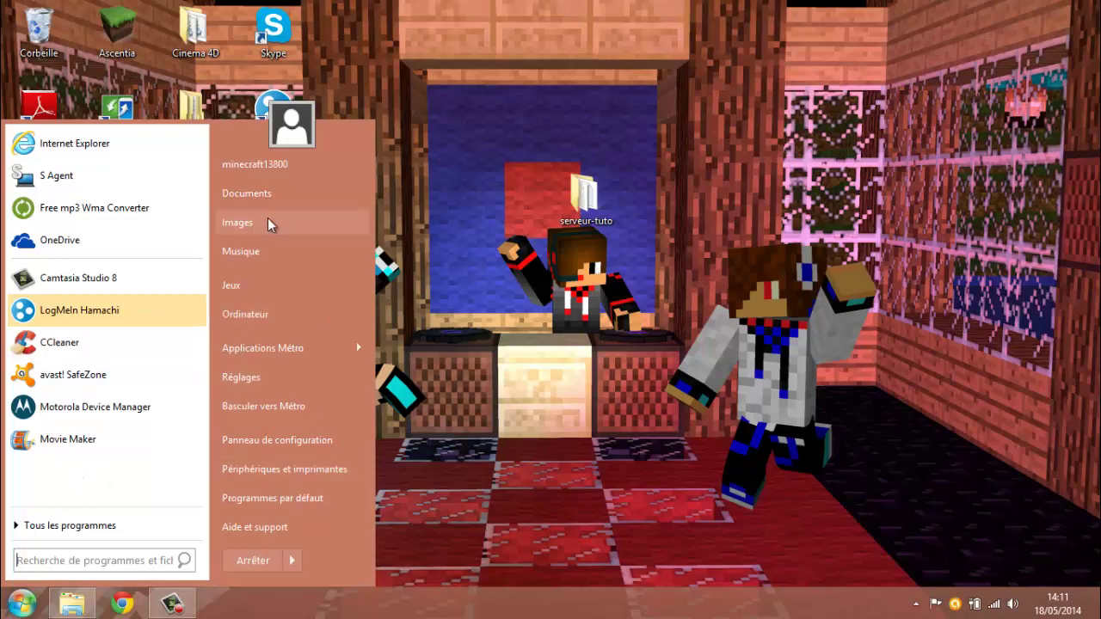
{"action": "left_click", "coordinate": [276, 197]}
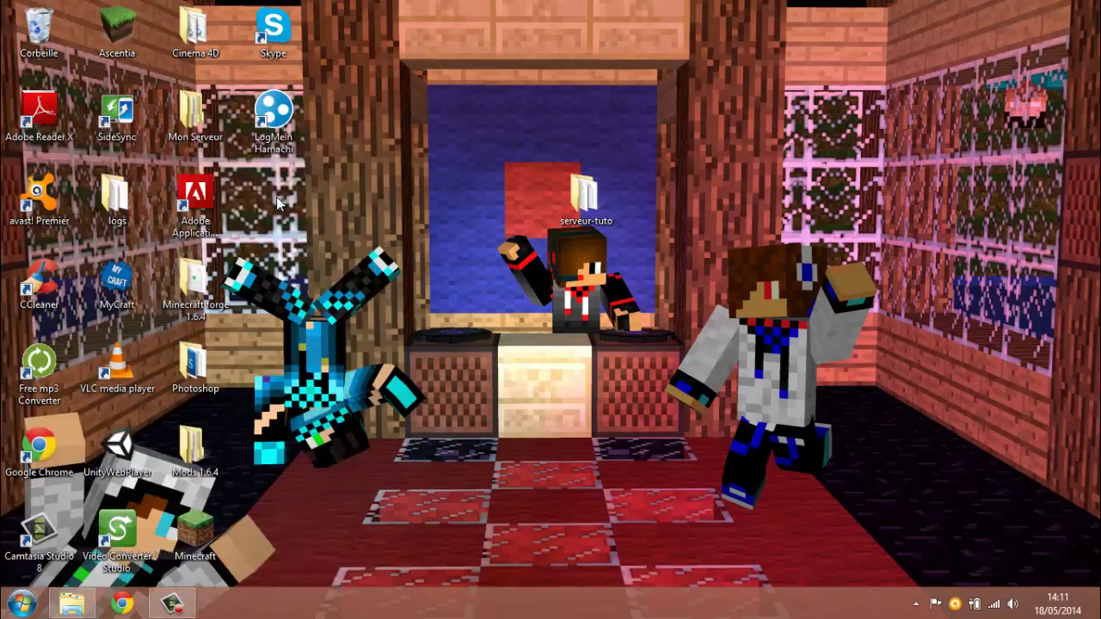
{"action": "double_click", "coordinate": [479, 343]}
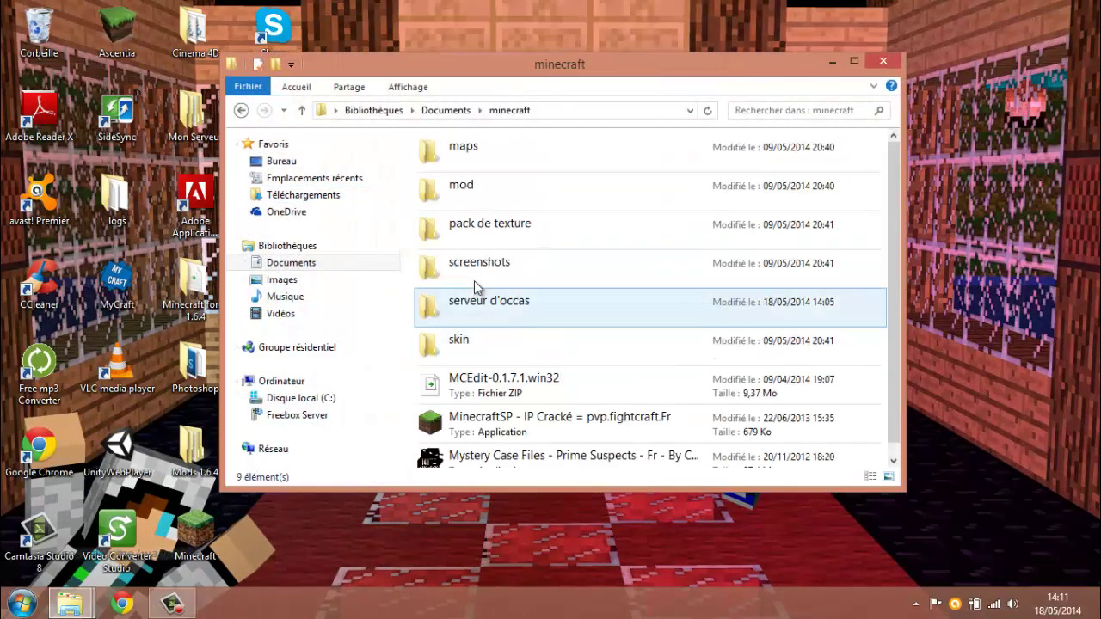
{"action": "double_click", "coordinate": [513, 156]}
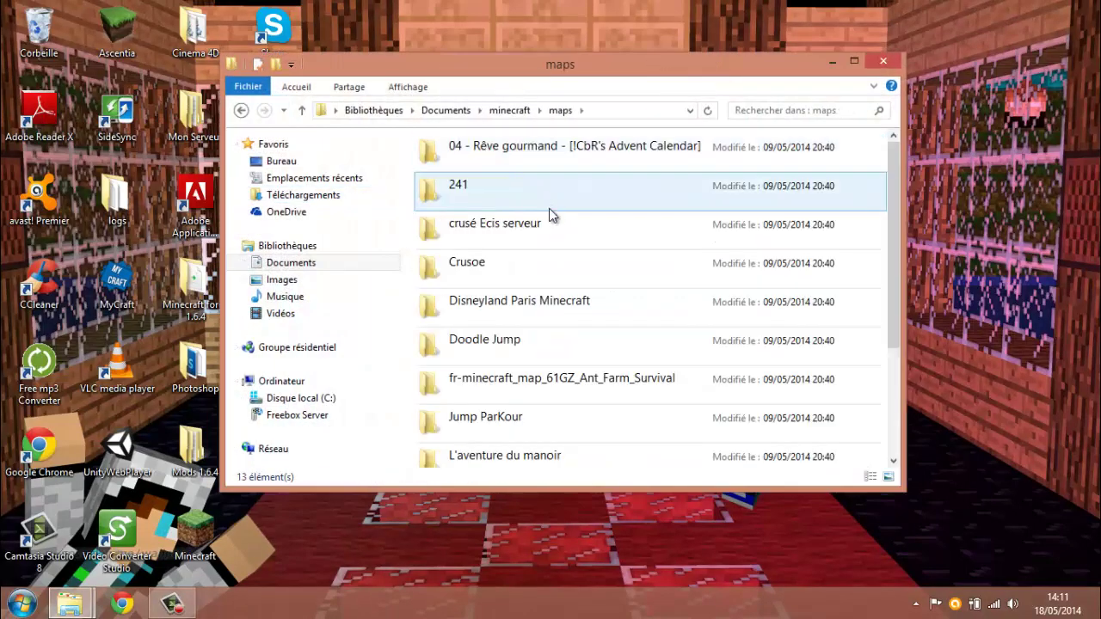
- Inspect the contents of the Crusoe map folder, copy that folder from maps, and close the maps window
{"action": "right_click", "coordinate": [664, 280]}
{"action": "left_click", "coordinate": [642, 276]}
{"action": "double_click", "coordinate": [640, 276]}
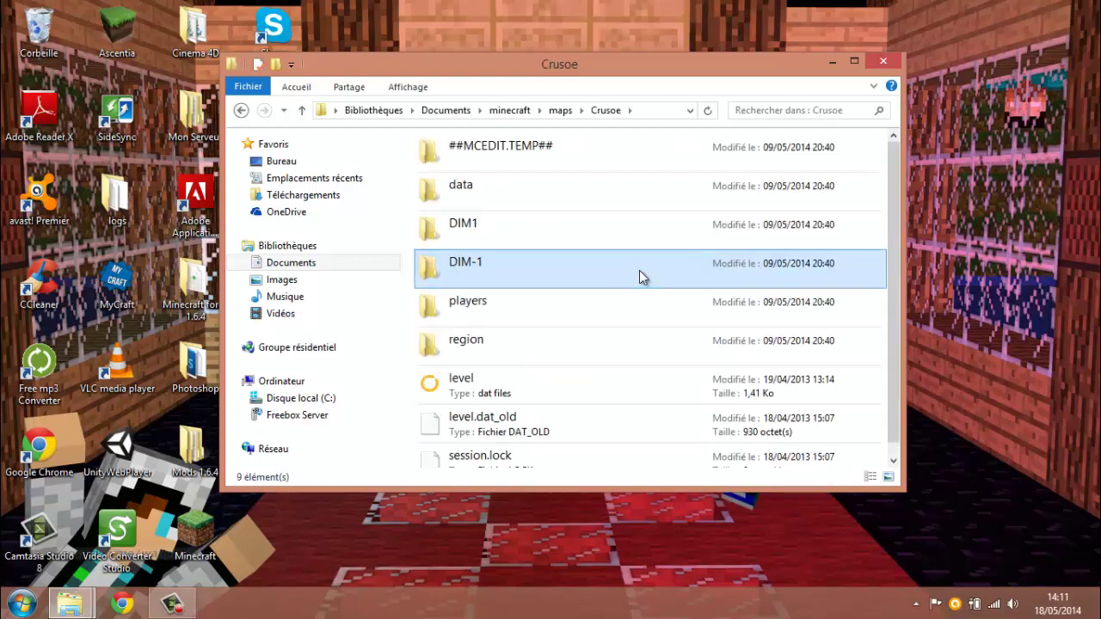
{"action": "left_click", "coordinate": [639, 277]}
{"action": "left_click", "coordinate": [242, 110]}
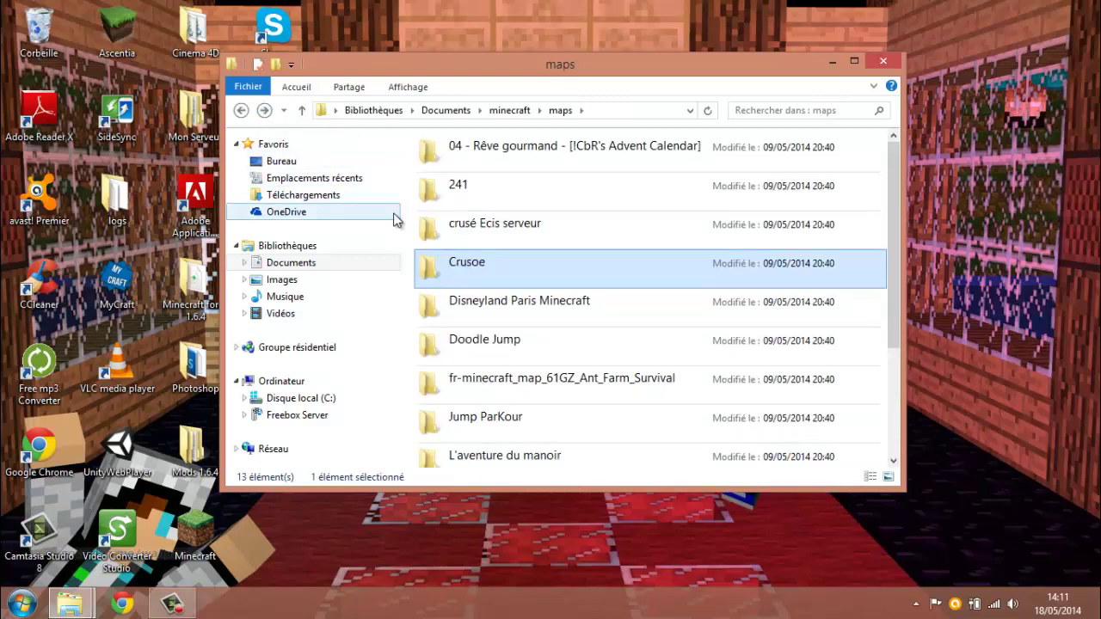
{"action": "right_click", "coordinate": [522, 283]}
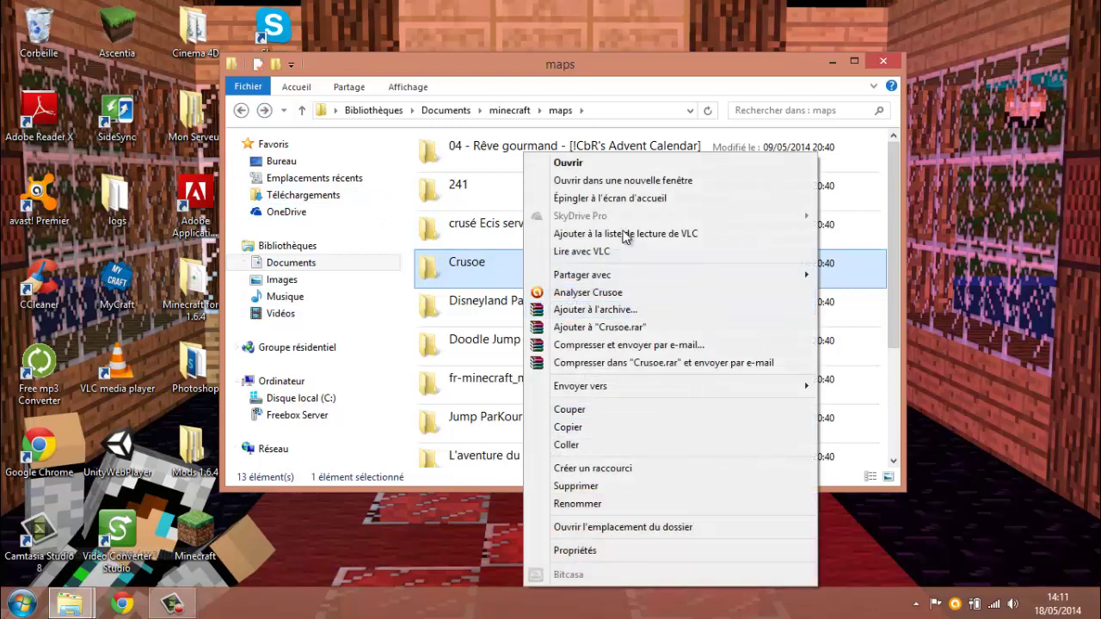
{"action": "left_click", "coordinate": [664, 425]}
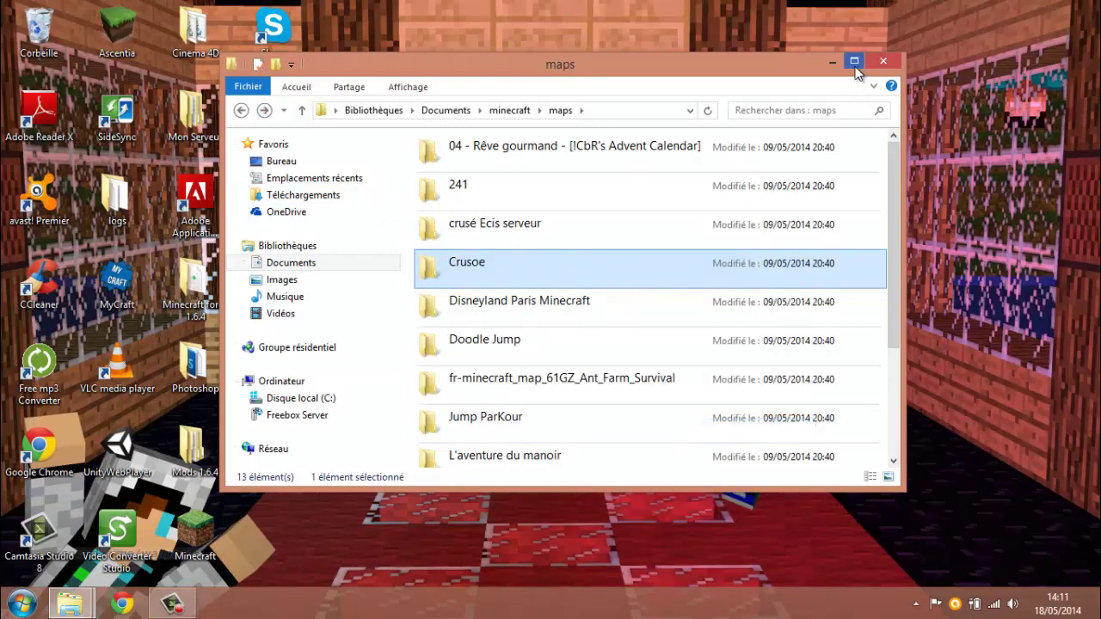
{"action": "left_click", "coordinate": [882, 62]}
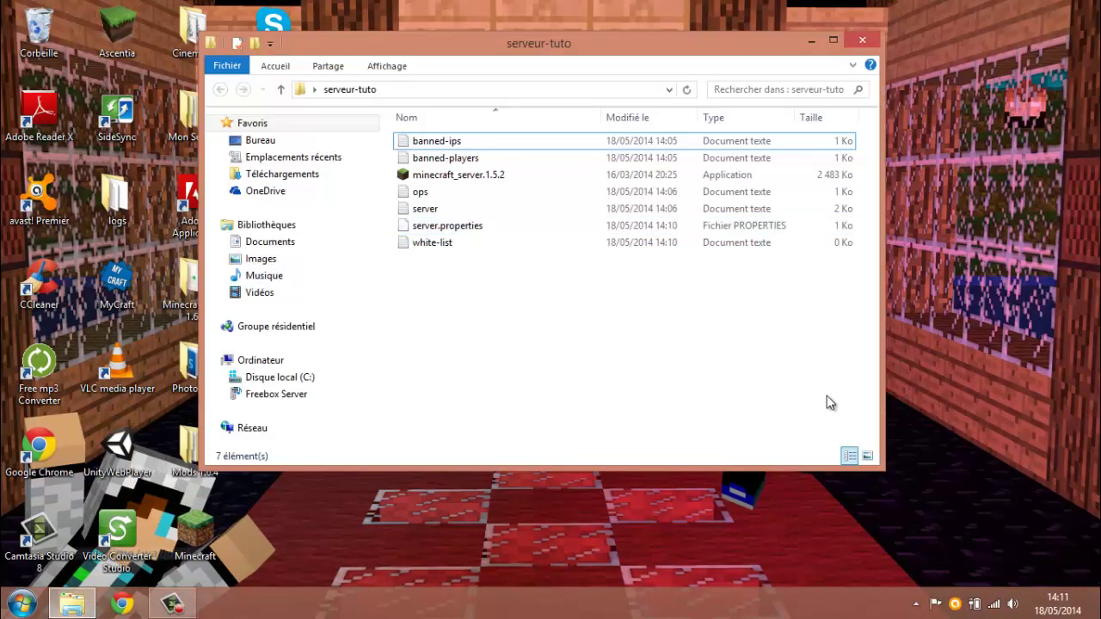
- Paste the Crusoe map folder into serveur-tuto and rename it world
{"action": "right_click", "coordinate": [683, 364]}
{"action": "left_click", "coordinate": [700, 246]}
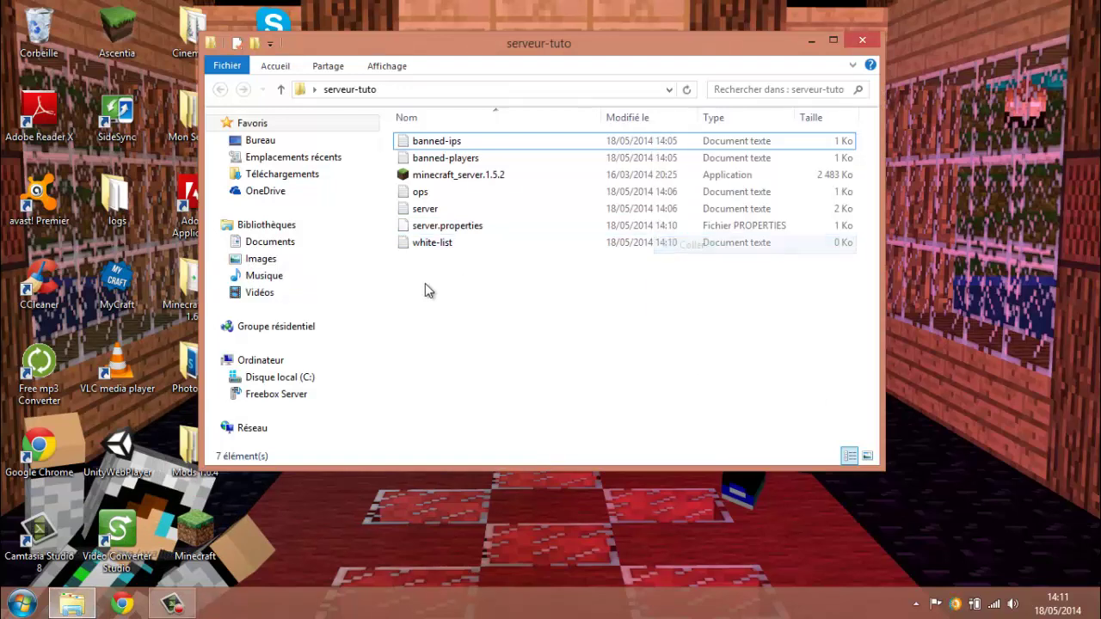
{"action": "right_click", "coordinate": [469, 144]}
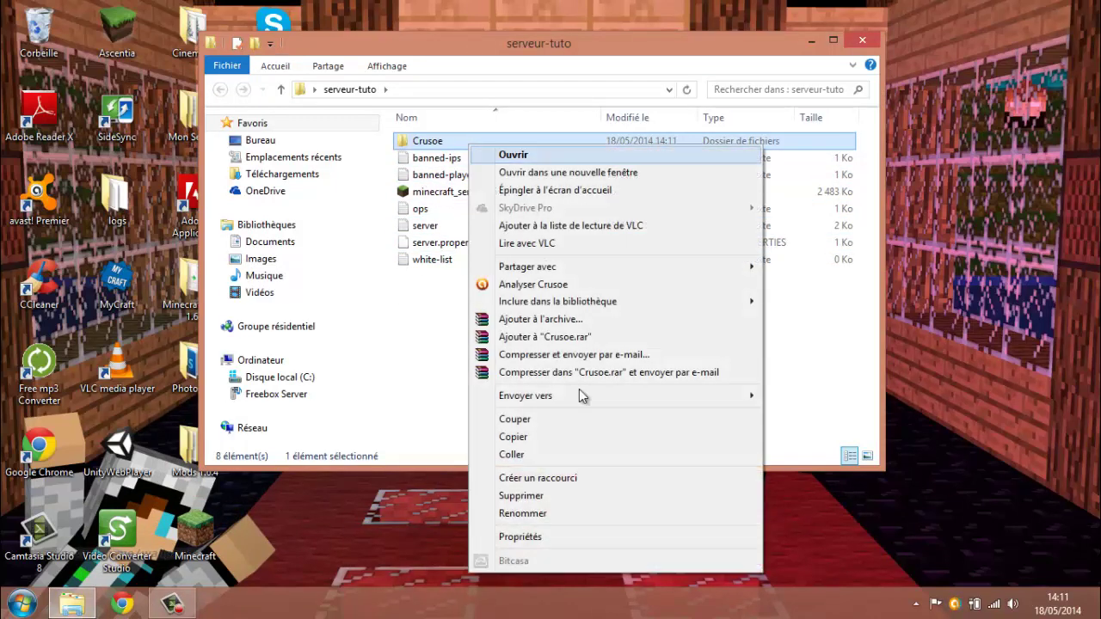
{"action": "left_click", "coordinate": [599, 514]}
{"action": "type", "text": "world"}
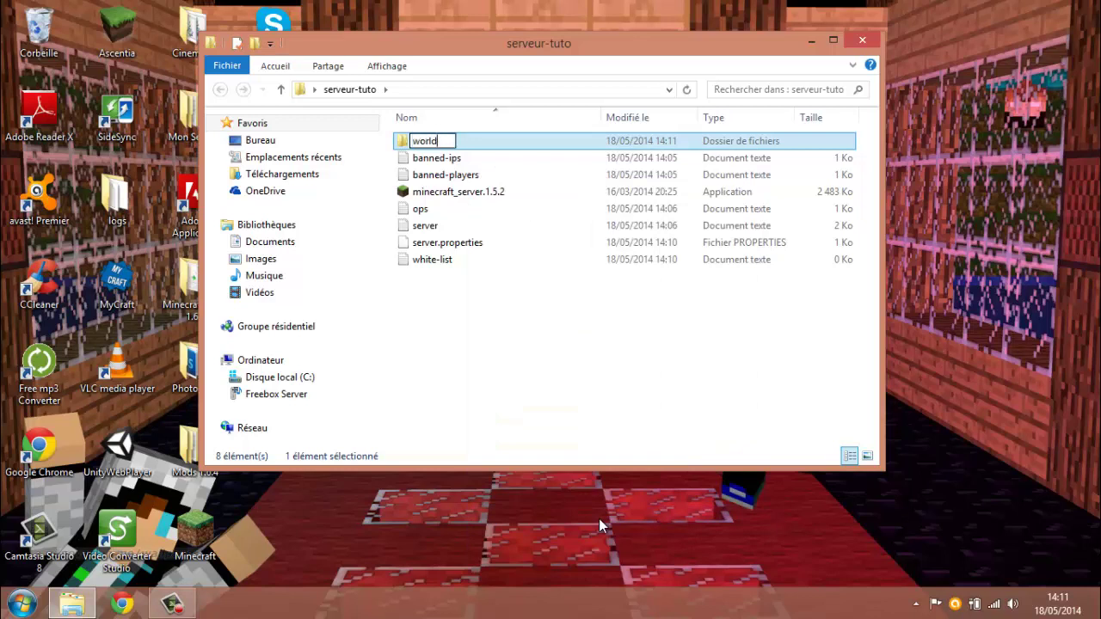
{"action": "key", "text": "Return"}
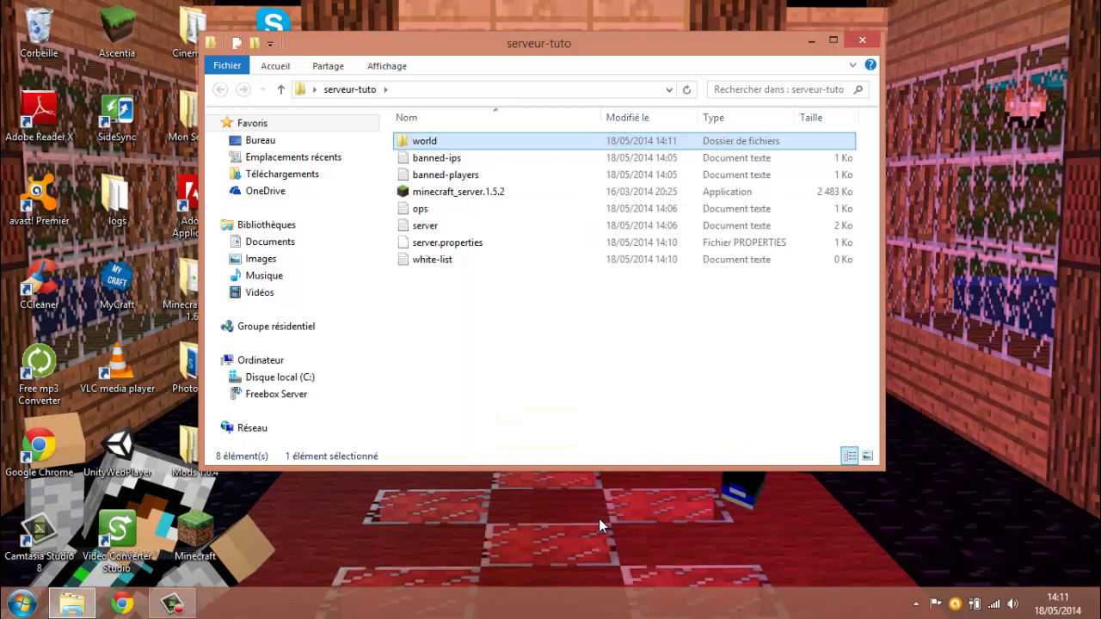
- Start minecraft_server.1.5.2 from serveur-tuto and minimize the server window once it has loaded
{"action": "left_click", "coordinate": [518, 298]}
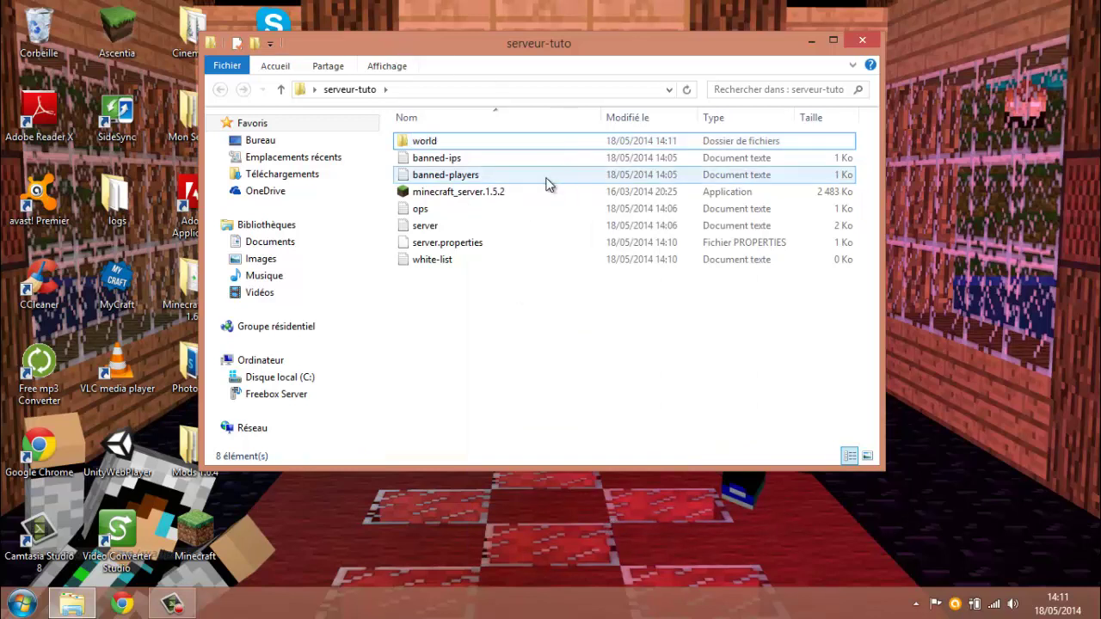
{"action": "left_click", "coordinate": [479, 193]}
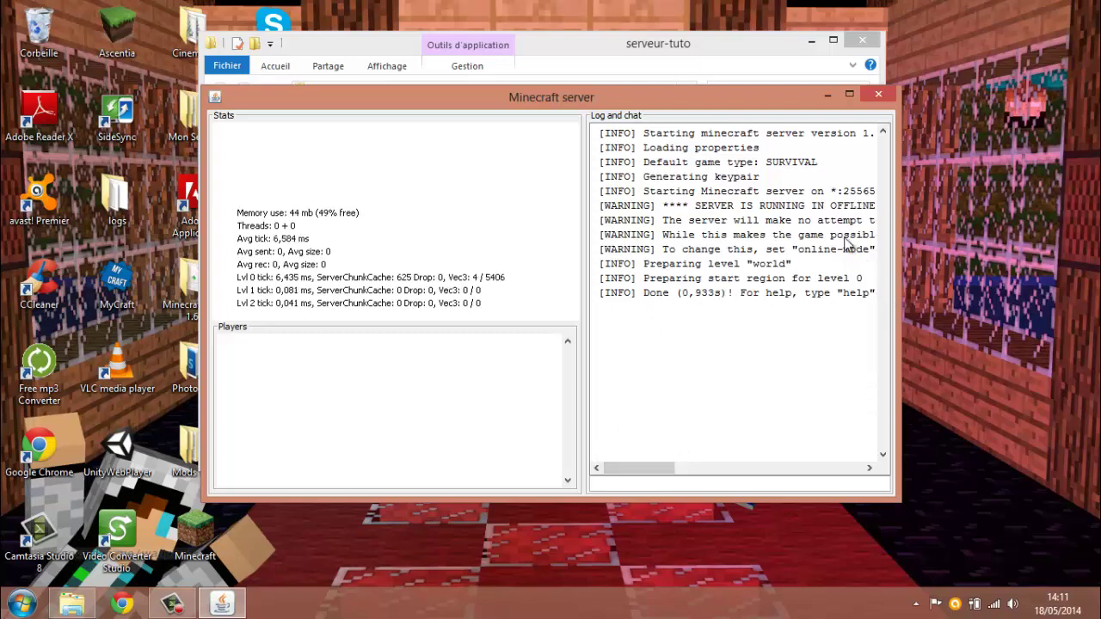
{"action": "left_click", "coordinate": [828, 93]}
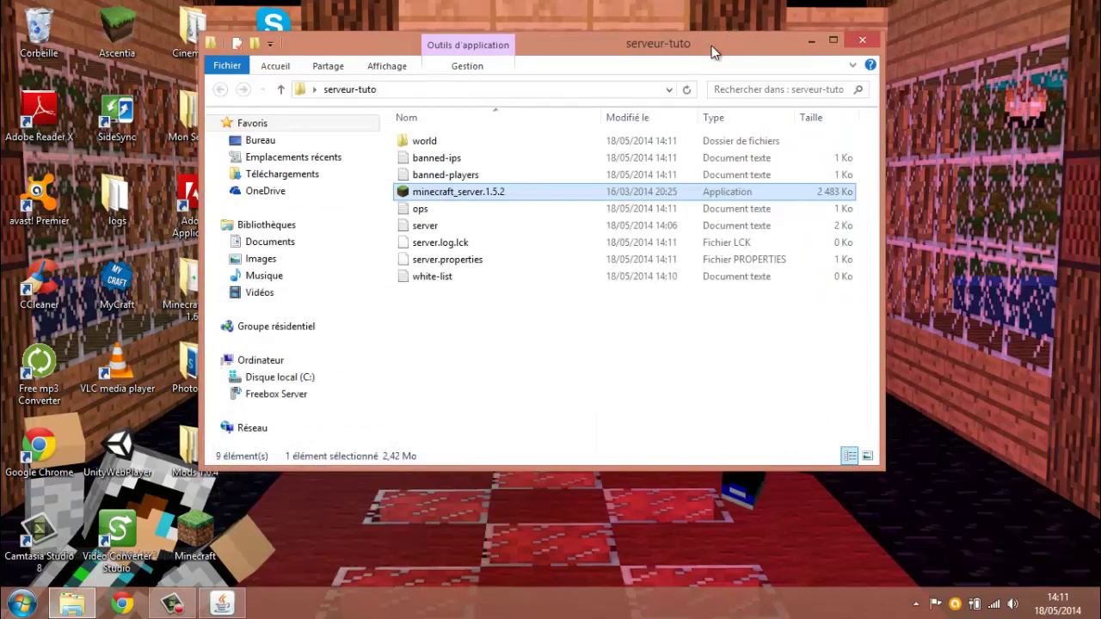
- Close the serveur-tuto window and move its desktop folder beneath the LogMeIn Hamachi shortcut
{"action": "left_click_drag", "start_coordinate": [713, 52], "coordinate": [739, 25]}
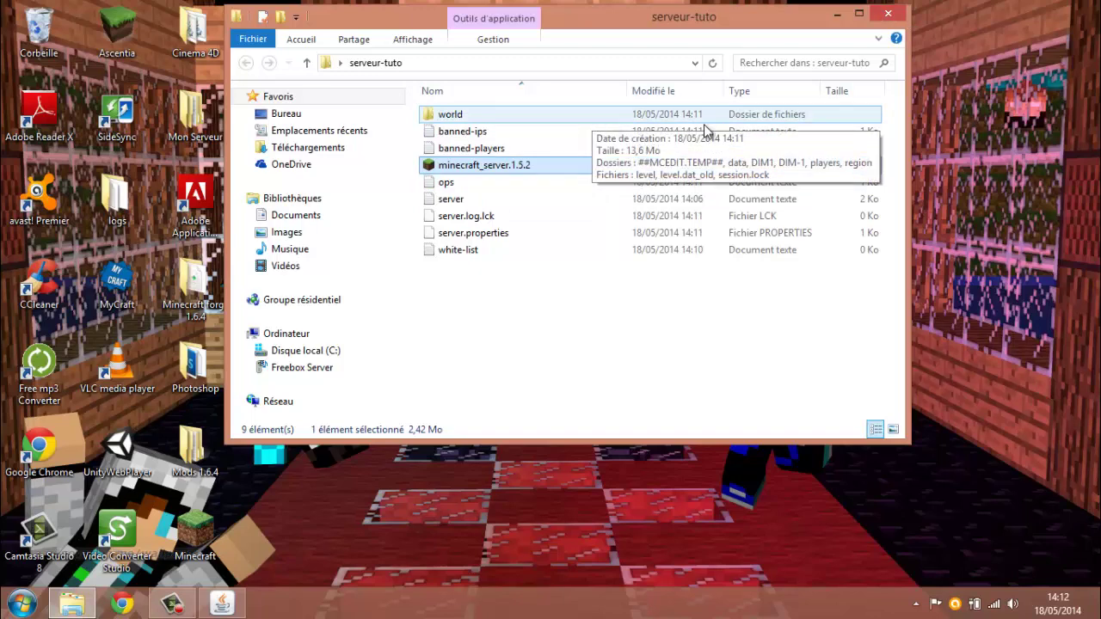
{"action": "left_click", "coordinate": [887, 13]}
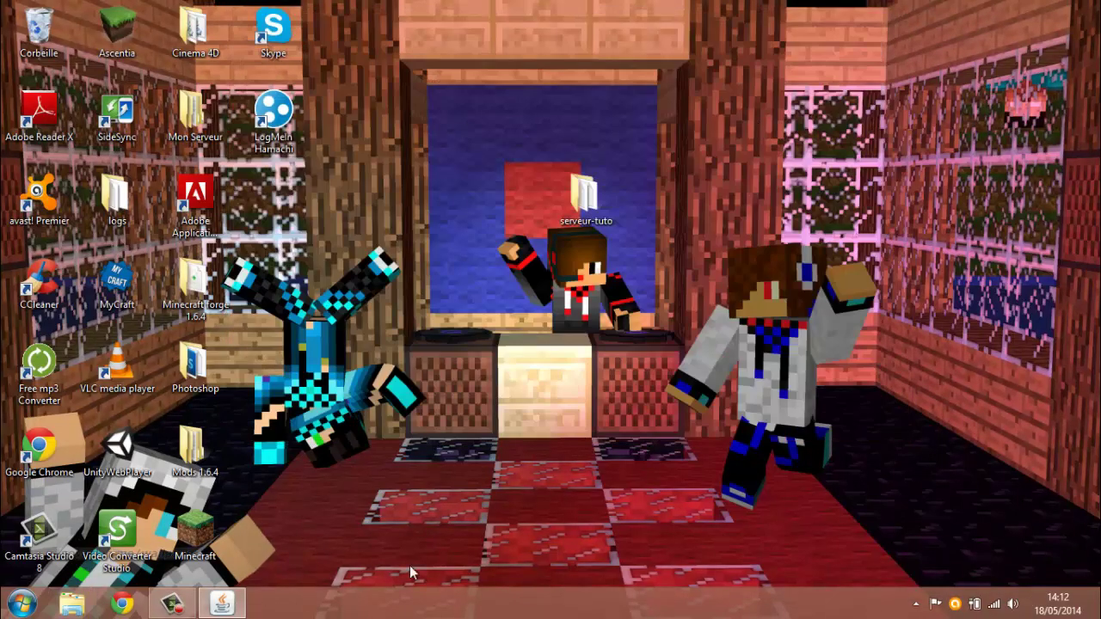
{"action": "left_click_drag", "start_coordinate": [581, 205], "coordinate": [277, 208]}
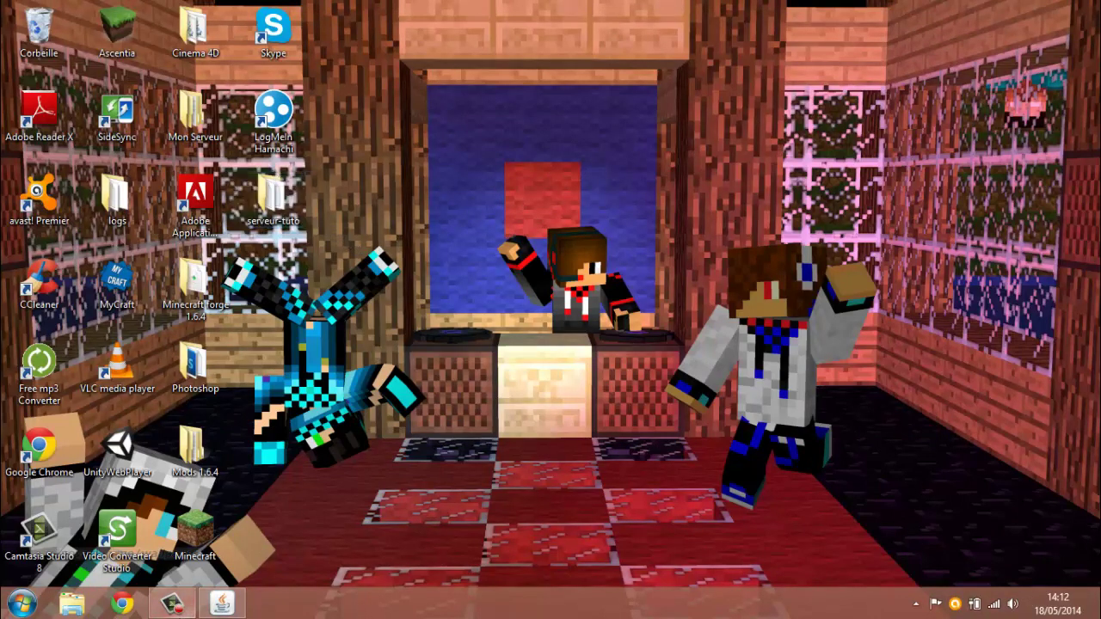
{"action": "left_click", "coordinate": [174, 605]}
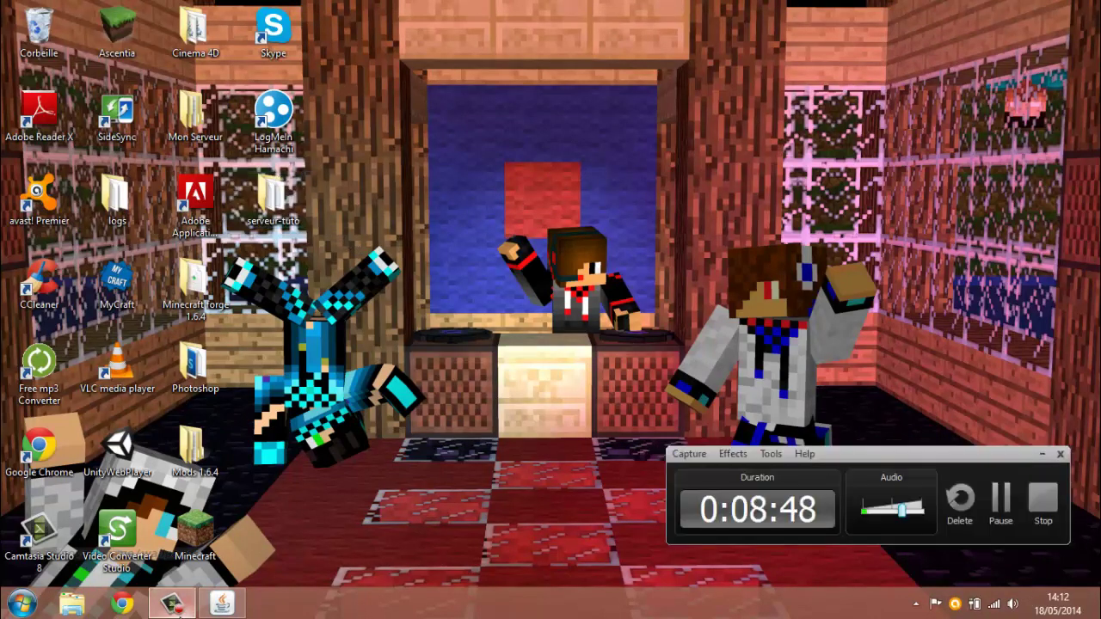
{"action": "left_click", "coordinate": [1040, 452]}
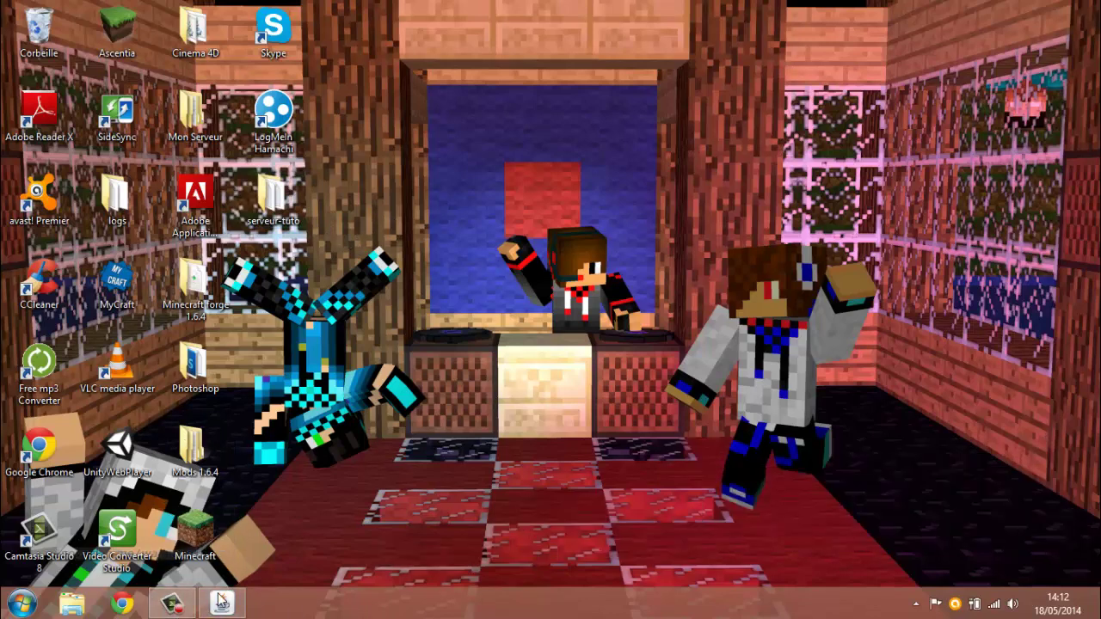
{"action": "left_click", "coordinate": [221, 603]}
{"action": "left_click", "coordinate": [827, 94]}
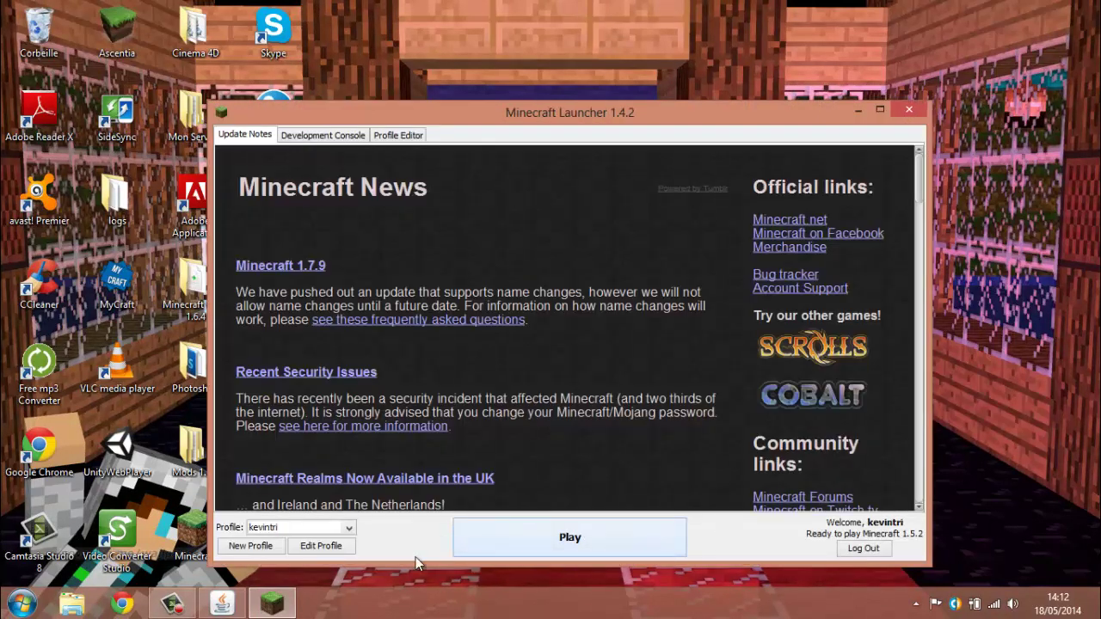
- Launch Minecraft 1.5.2 with the currently selected launcher profile and maximize the game window
{"action": "left_click", "coordinate": [354, 530]}
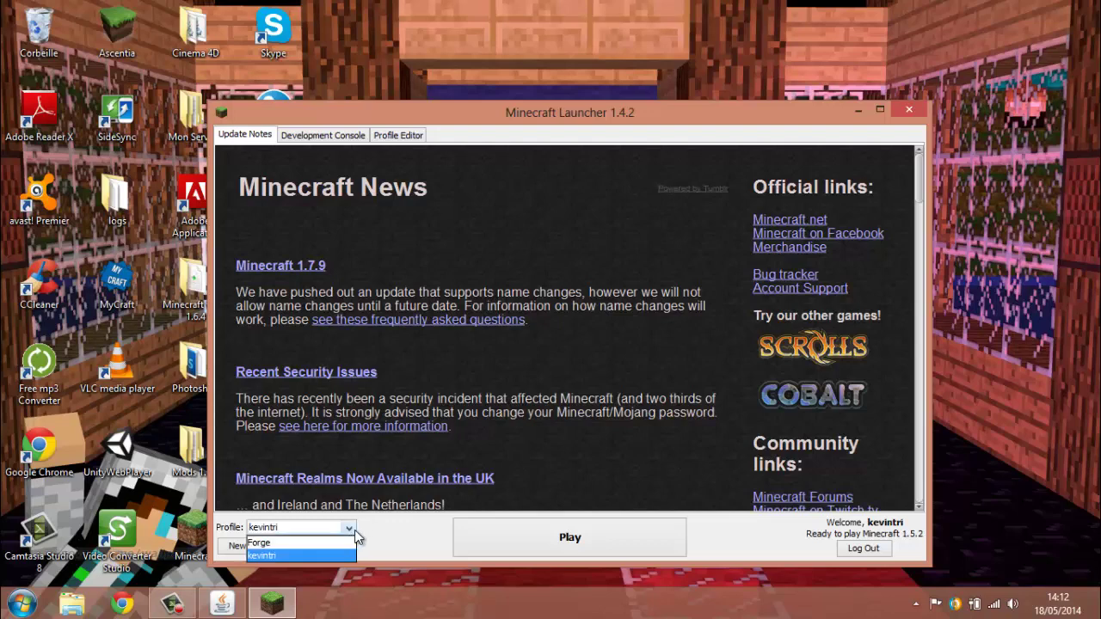
{"action": "left_click", "coordinate": [360, 528]}
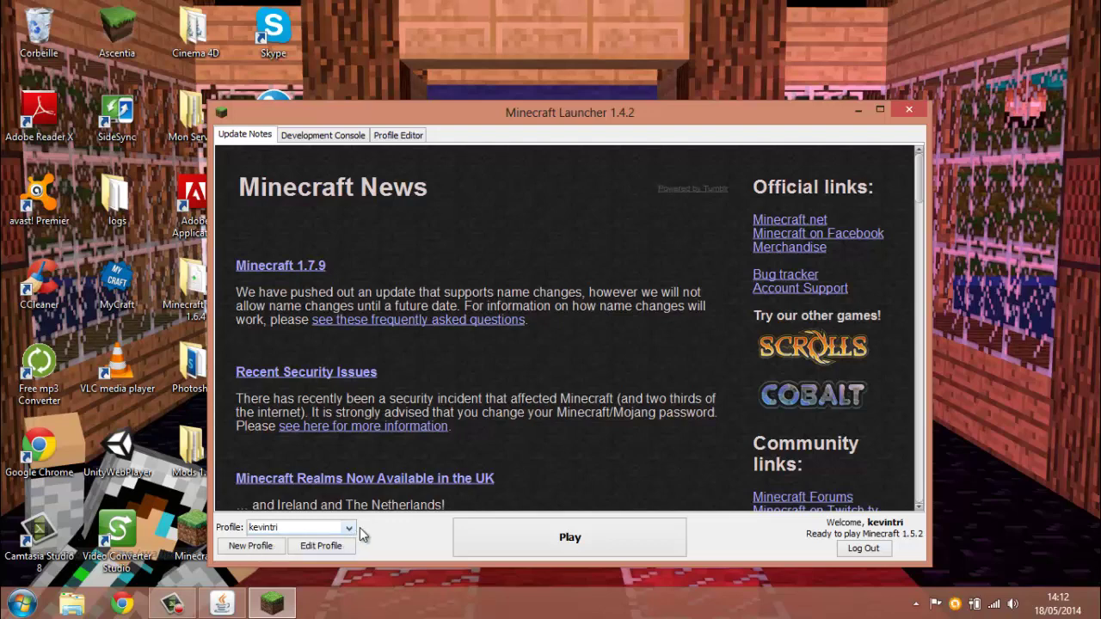
{"action": "left_click", "coordinate": [643, 538]}
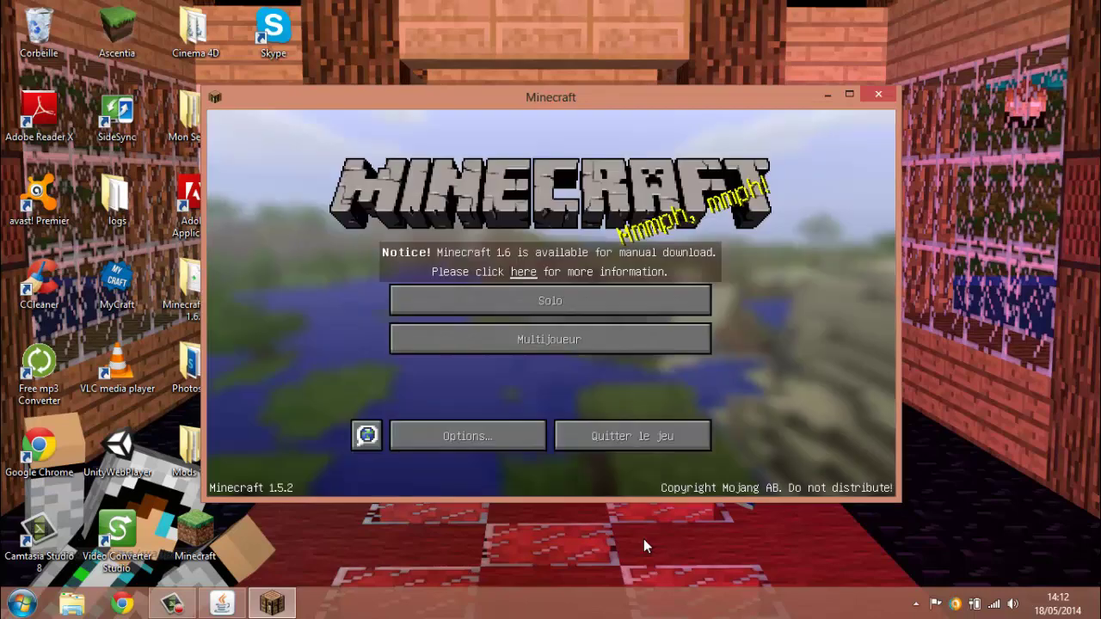
{"action": "left_click", "coordinate": [849, 93]}
- Add a multiplayer server with the address localhost, keeping the default server name
{"action": "left_click", "coordinate": [573, 296]}
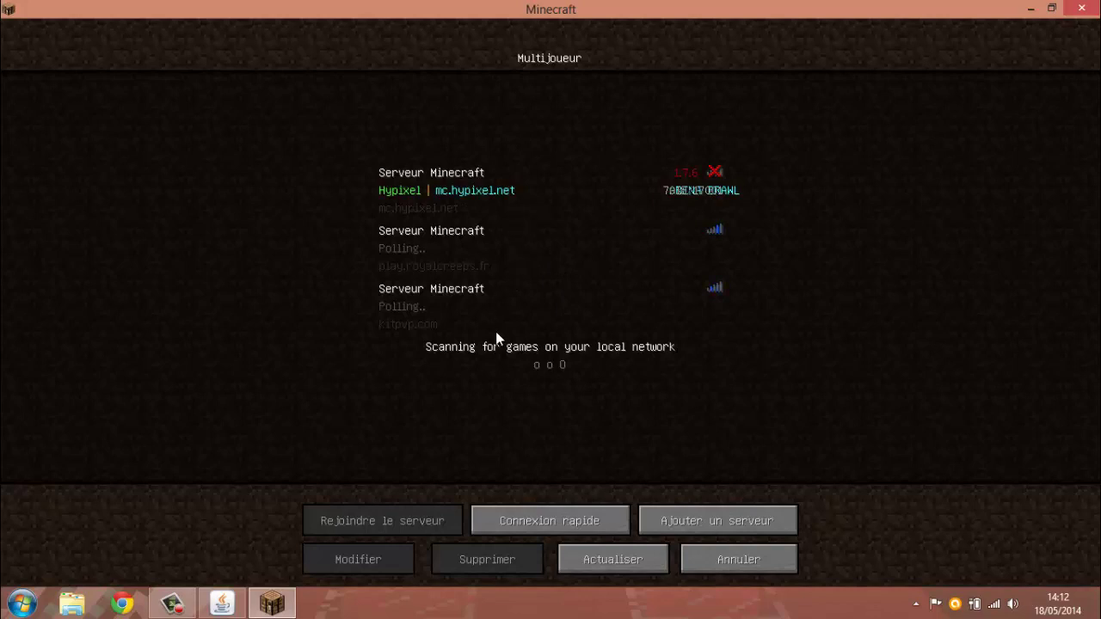
{"action": "left_click", "coordinate": [690, 520]}
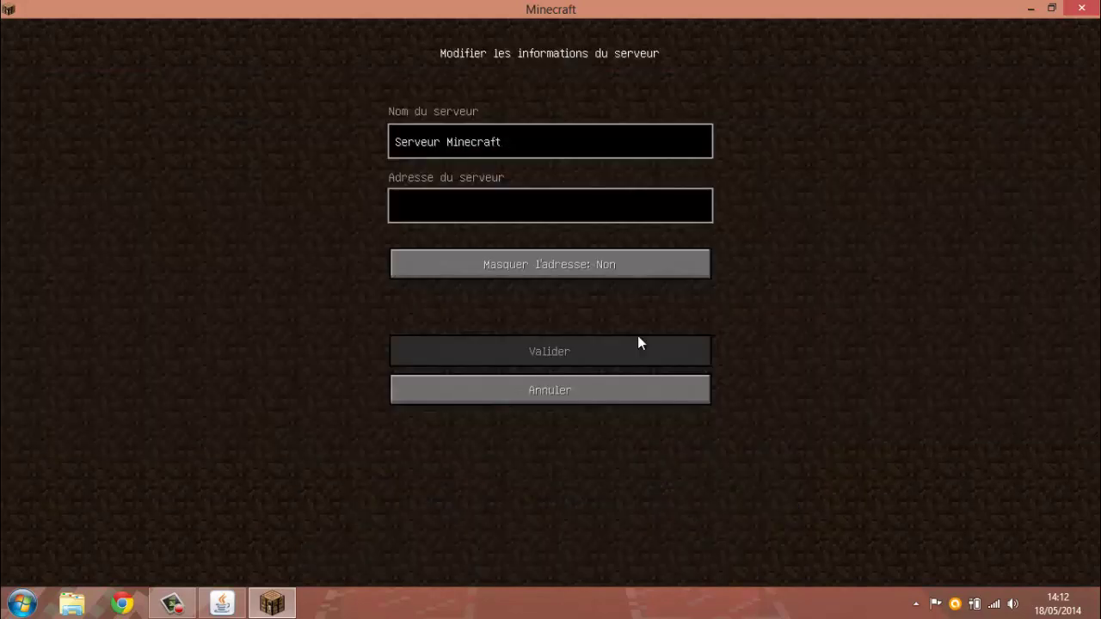
{"action": "type", "text": "lo"}
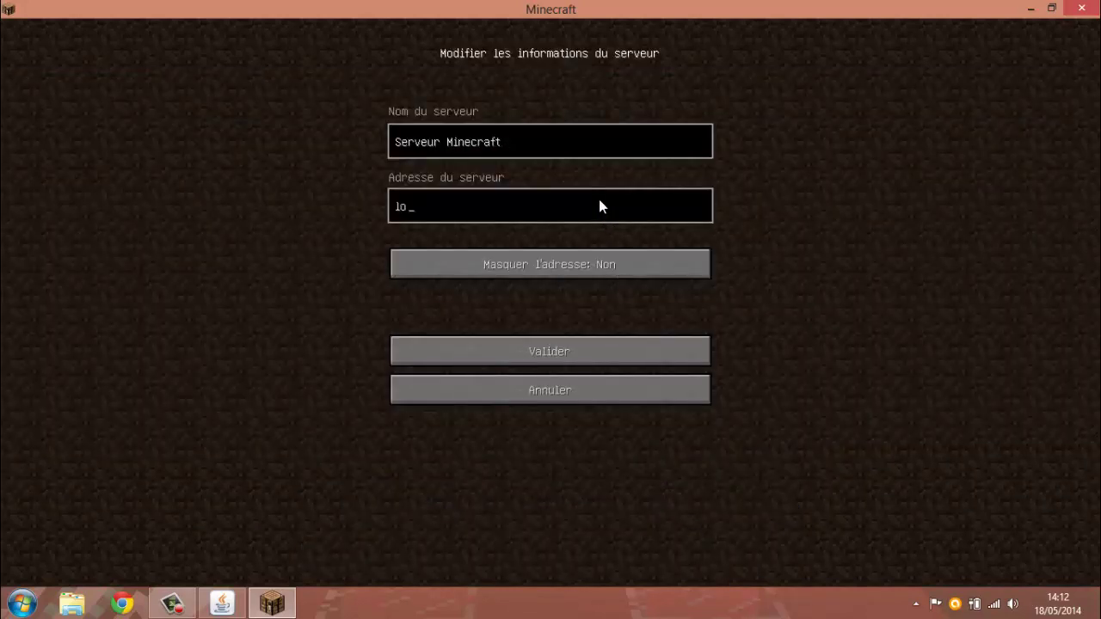
{"action": "type", "text": "calhost"}
{"action": "left_click", "coordinate": [530, 351]}
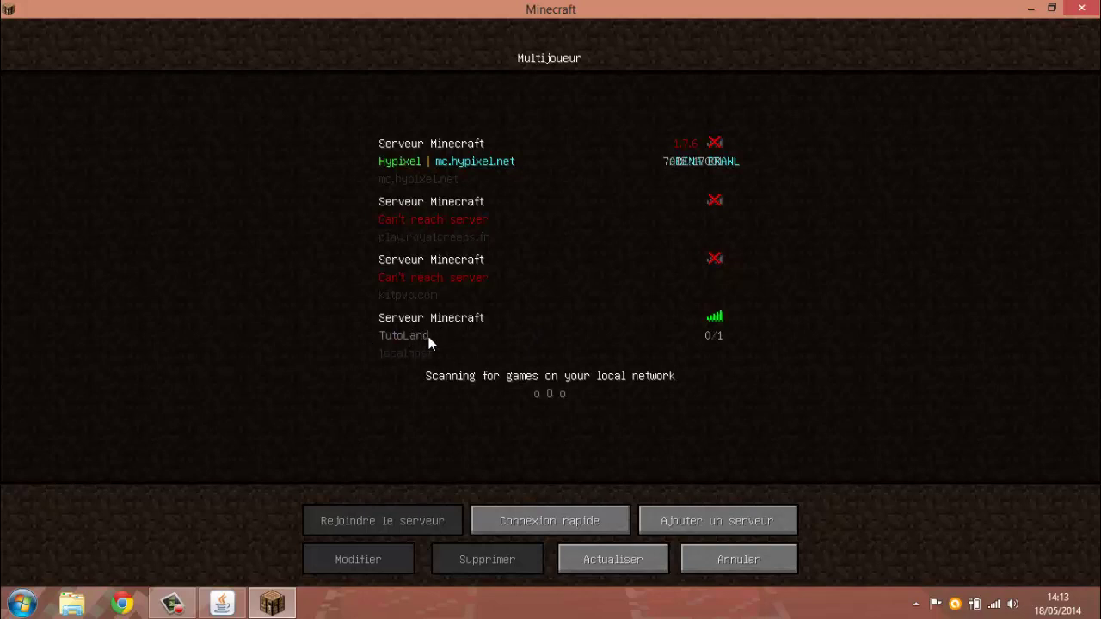
- Join the localhost server and swim from the spawn point to the island's sandy beach
{"action": "double_click", "coordinate": [560, 348]}
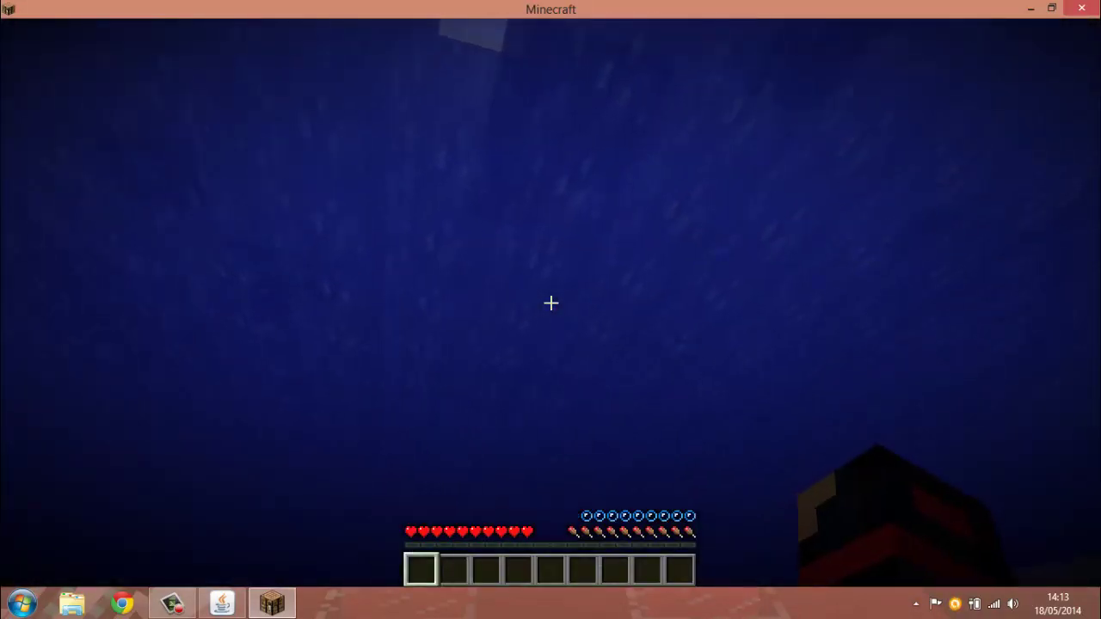
{"action": "key", "text": "space"}
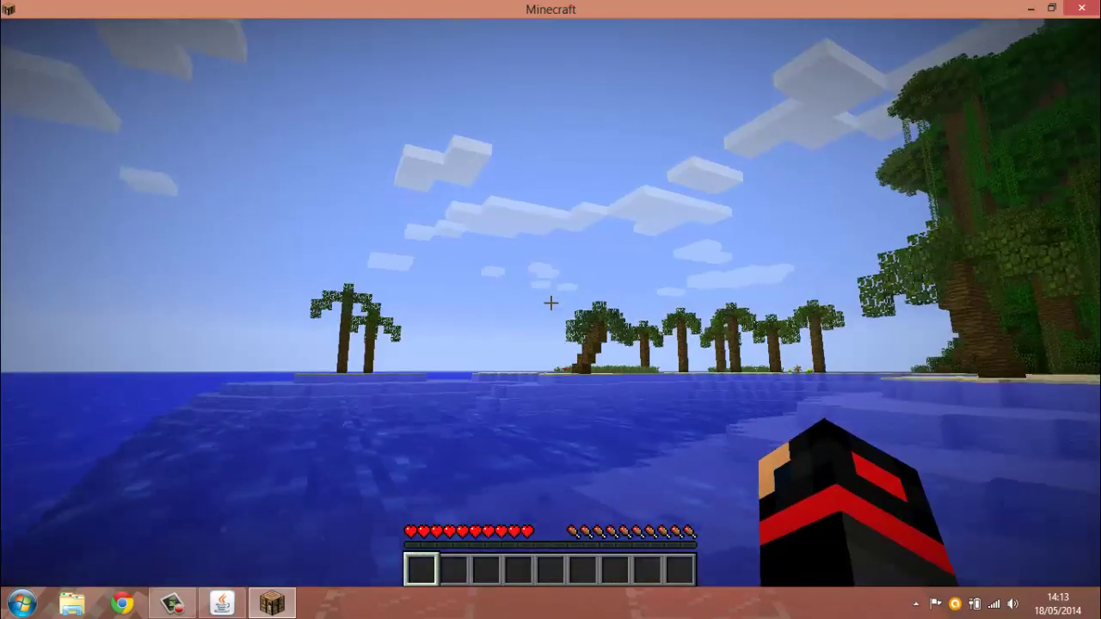
{"action": "key", "text": "w"}
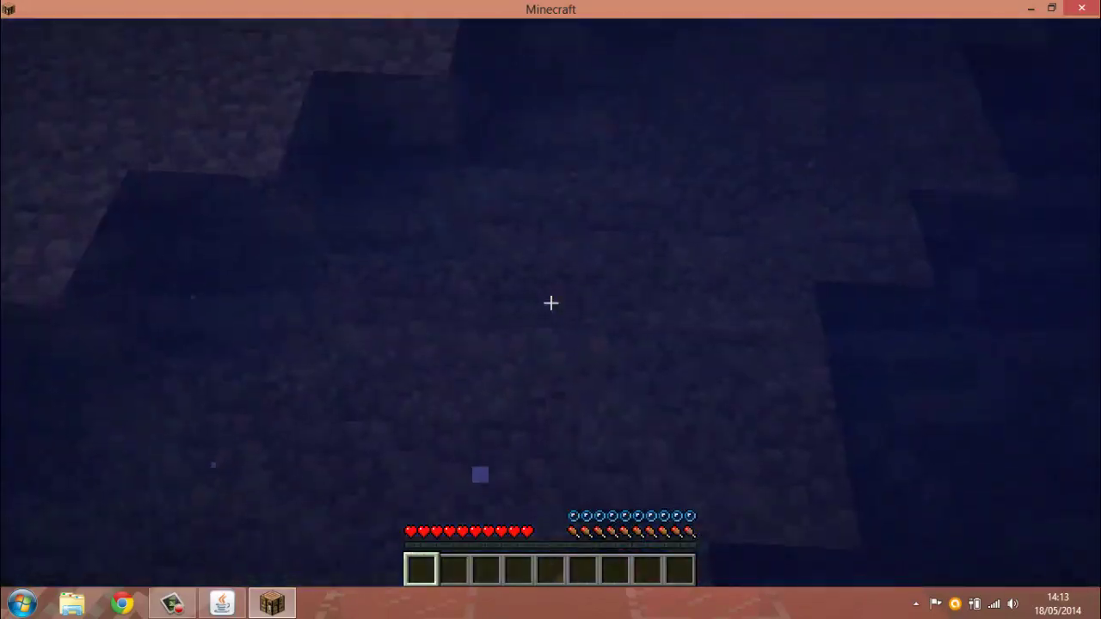
{"action": "key", "text": "space"}
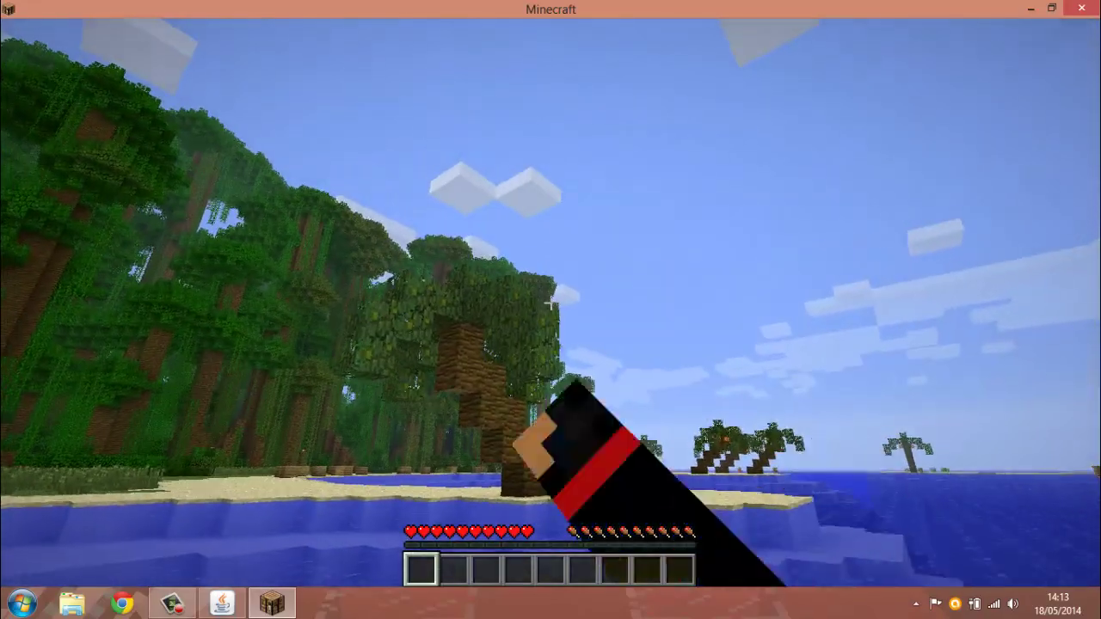
{"action": "key", "text": "w"}
{"action": "key", "text": "space"}
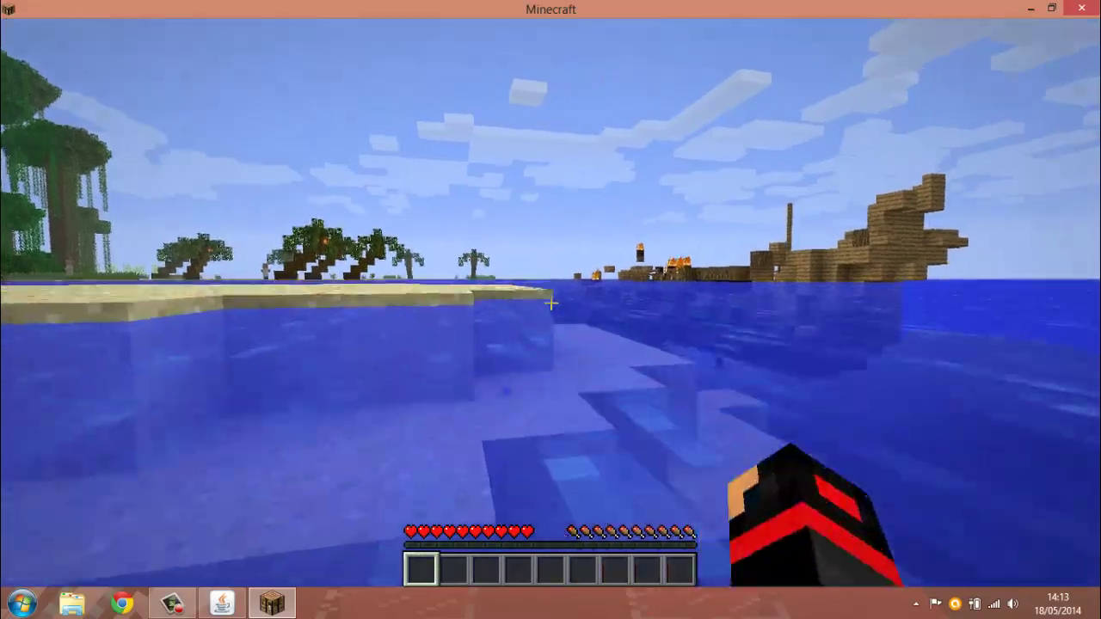
{"action": "left_click", "coordinate": [551, 303]}
{"action": "key", "text": "w"}
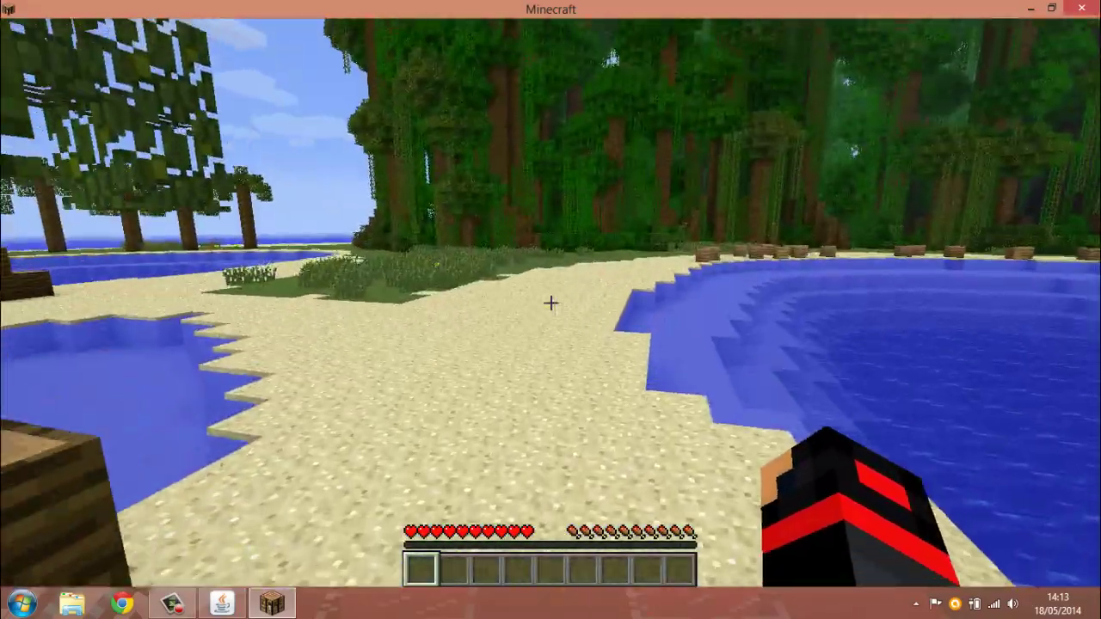
- Switch to creative mode with the command /gamemode 1 and fly over the beach to view the map
{"action": "type", "text": "t/"}
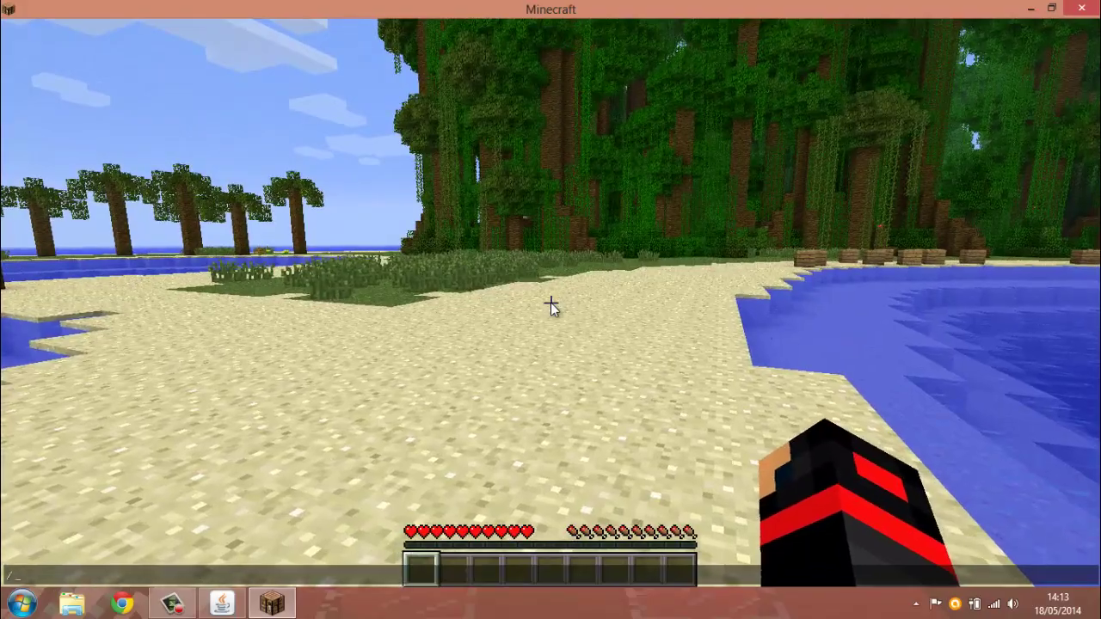
{"action": "type", "text": "gamemode"}
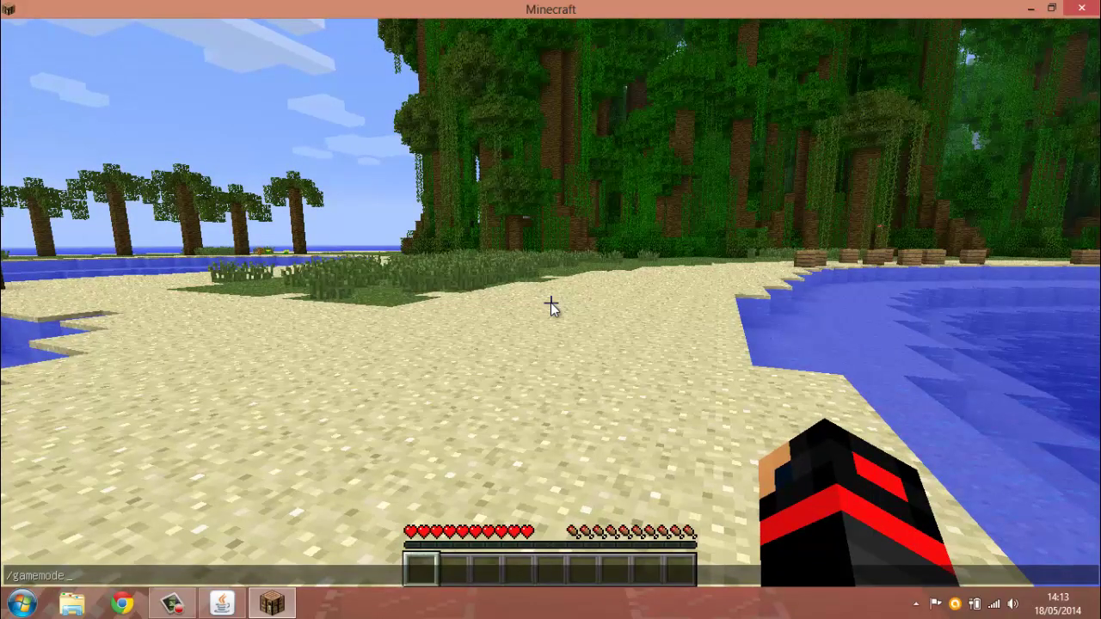
{"action": "type", "text": " 1"}
{"action": "key", "text": "Return"}
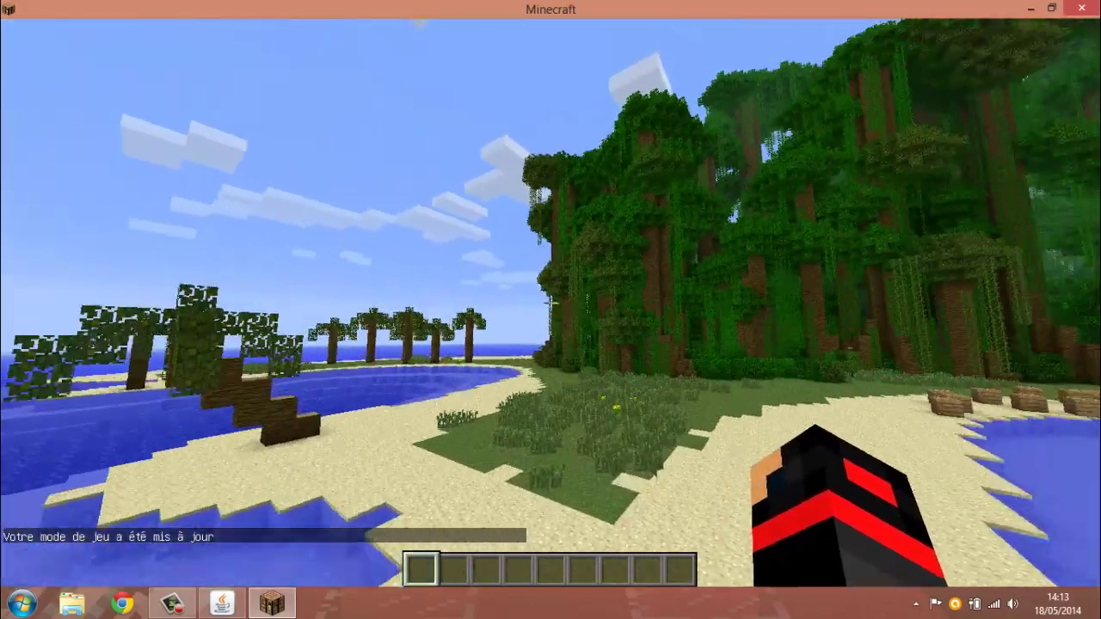
{"action": "scroll", "coordinate": [551, 303], "scroll_direction": "up", "scroll_amount": 2}
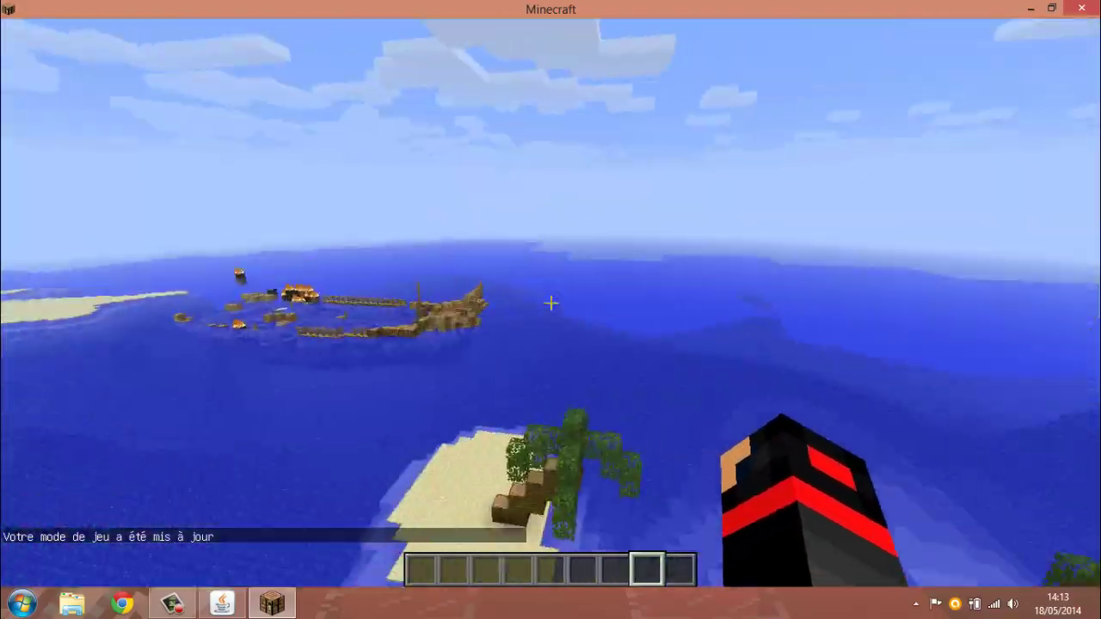
{"action": "scroll", "coordinate": [551, 303], "scroll_direction": "down", "scroll_amount": 2}
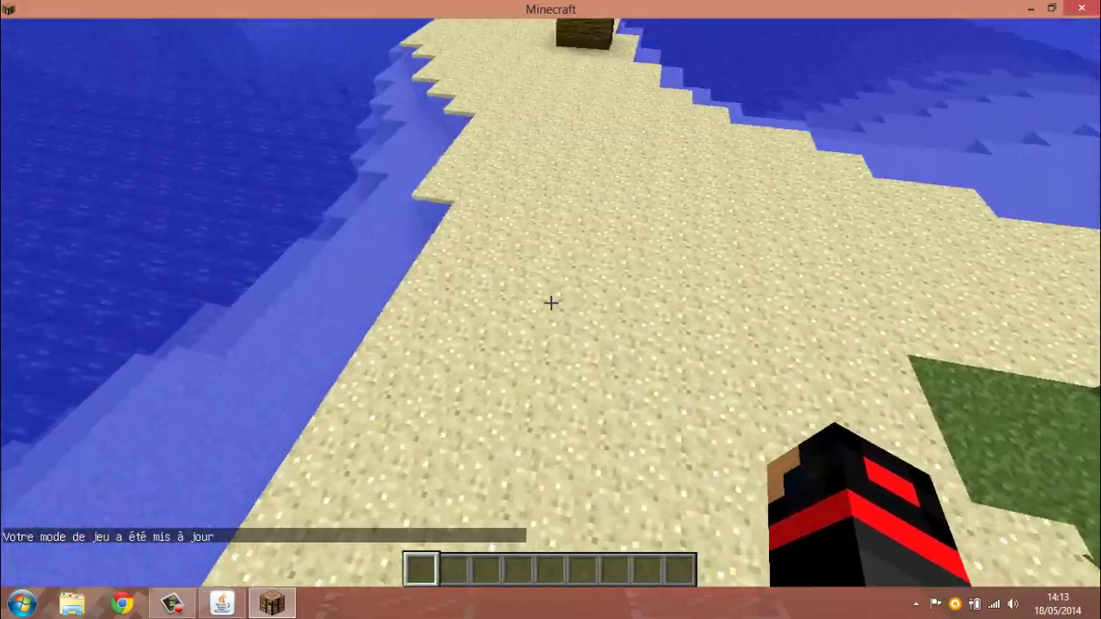
- Disconnect from the server, then close the game and the Minecraft launcher
{"action": "key", "text": "Escape"}
{"action": "left_click", "coordinate": [541, 344]}
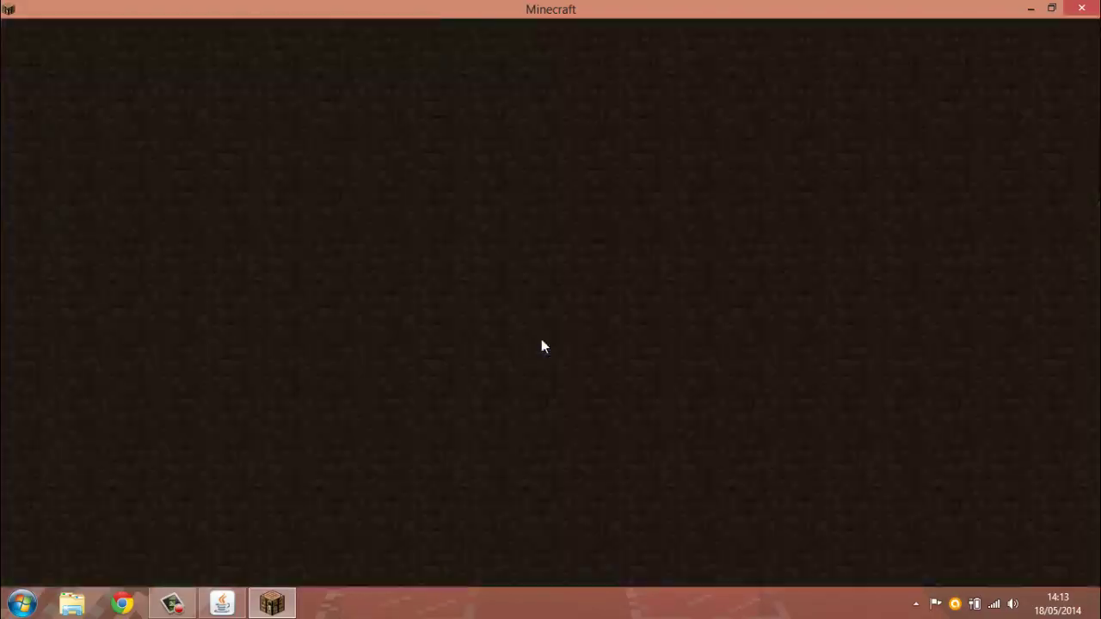
{"action": "left_click", "coordinate": [1083, 8]}
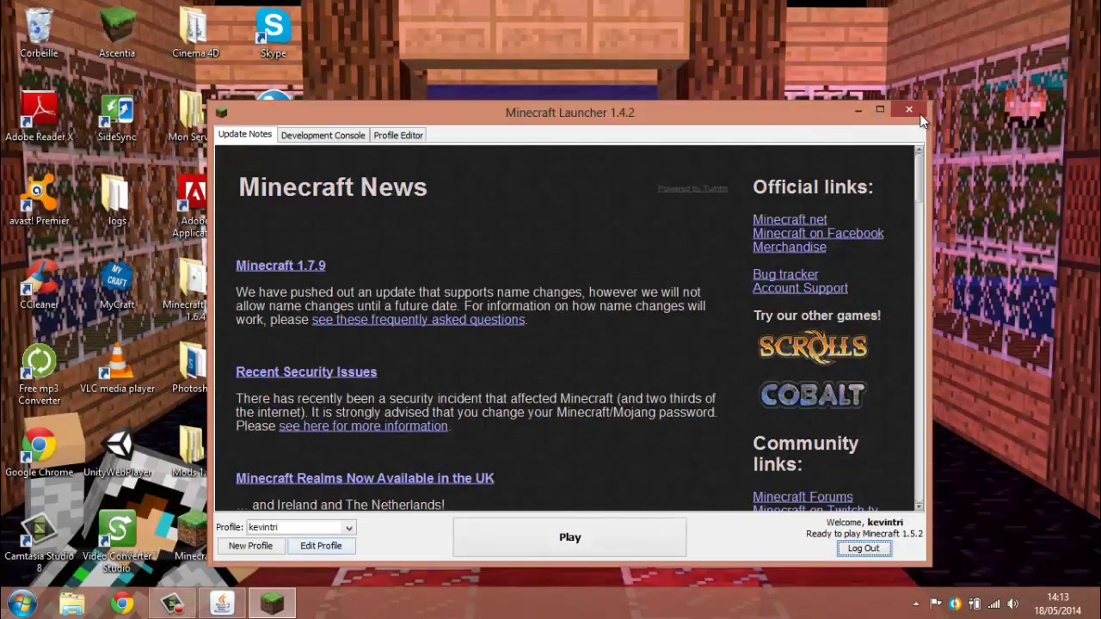
{"action": "left_click", "coordinate": [919, 115]}
- Bring up the Minecraft server window and shut the server down with the stop command
{"action": "left_click", "coordinate": [324, 548]}
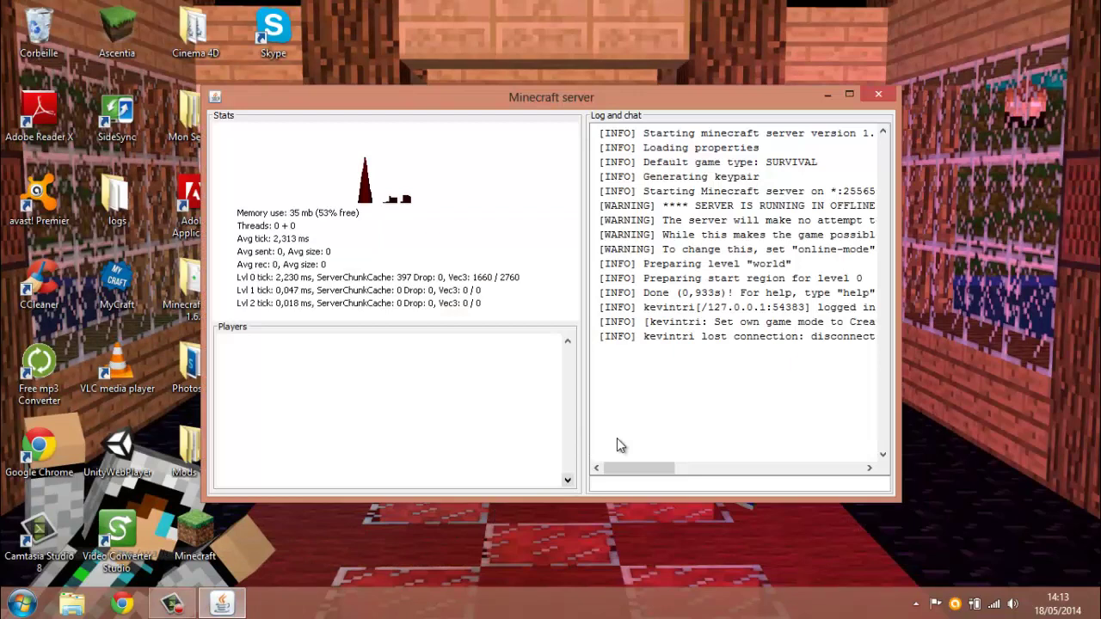
{"action": "left_click", "coordinate": [631, 483]}
{"action": "type", "text": "stop"}
{"action": "key", "text": "Return"}
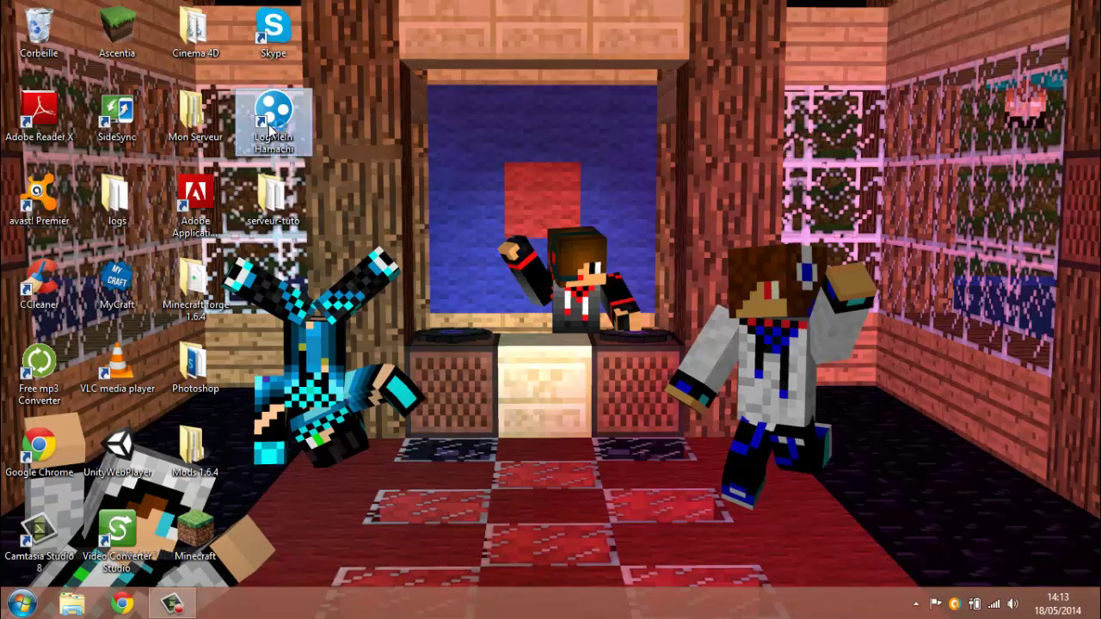
- Open LogMeIn Hamachi, move its window towards the upper middle of the desktop, and connect the client
{"action": "double_click", "coordinate": [270, 129]}
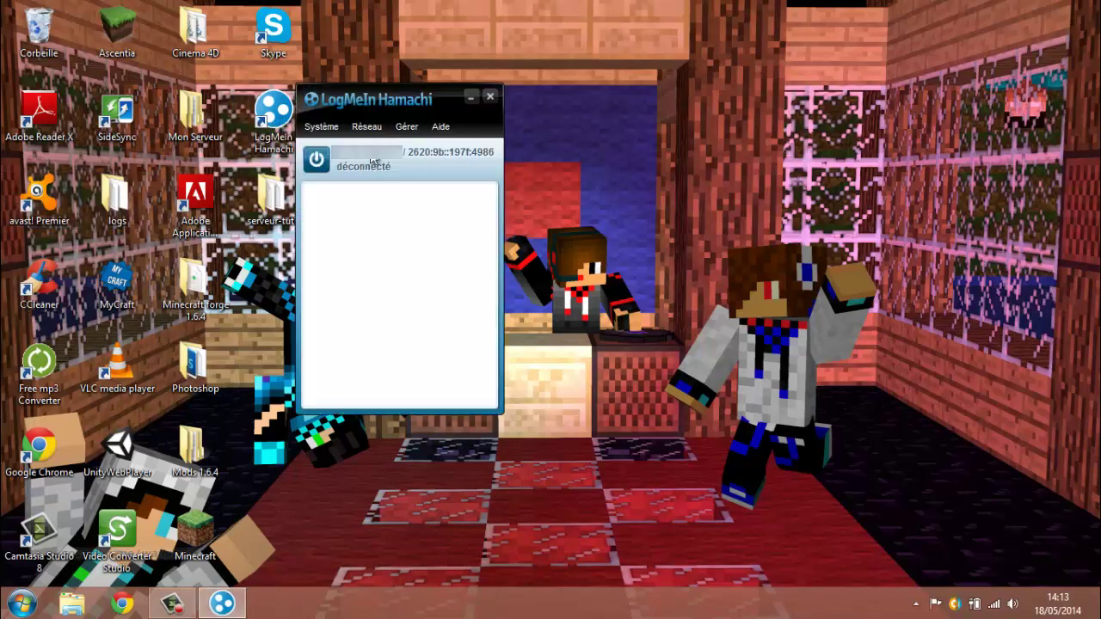
{"action": "left_click_drag", "start_coordinate": [383, 110], "coordinate": [438, 89]}
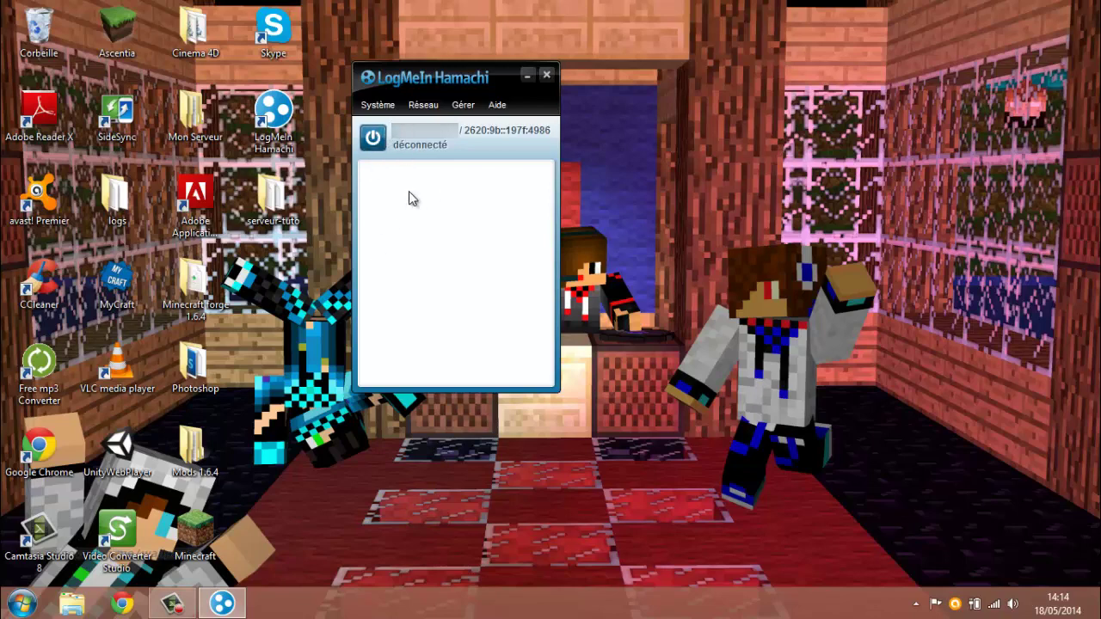
{"action": "left_click_drag", "start_coordinate": [470, 86], "coordinate": [516, 76]}
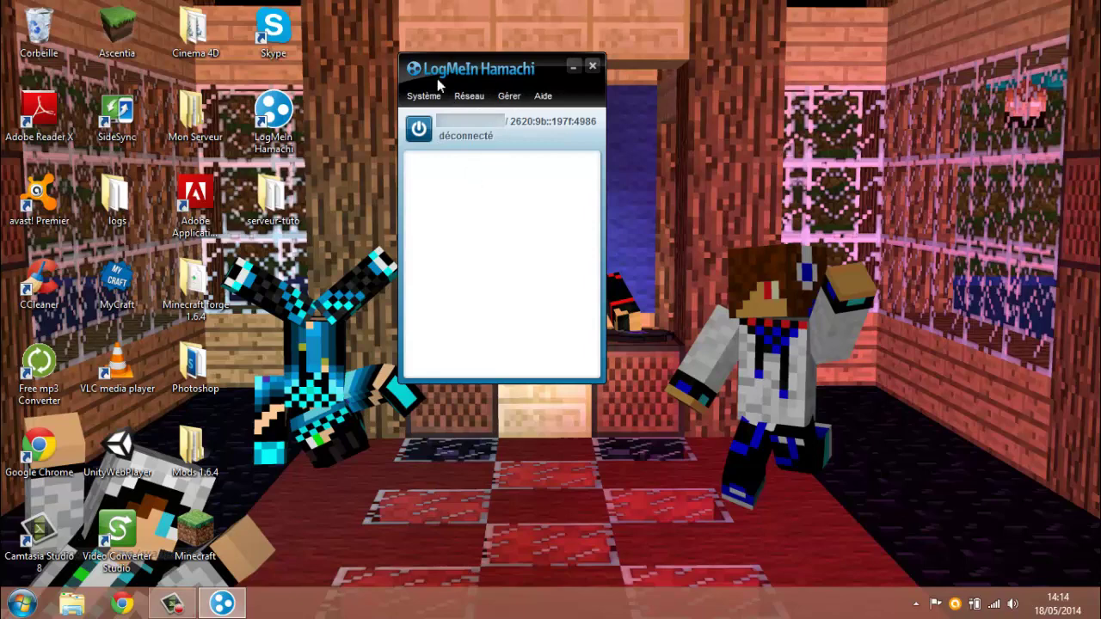
{"action": "left_click_drag", "start_coordinate": [445, 65], "coordinate": [475, 48]}
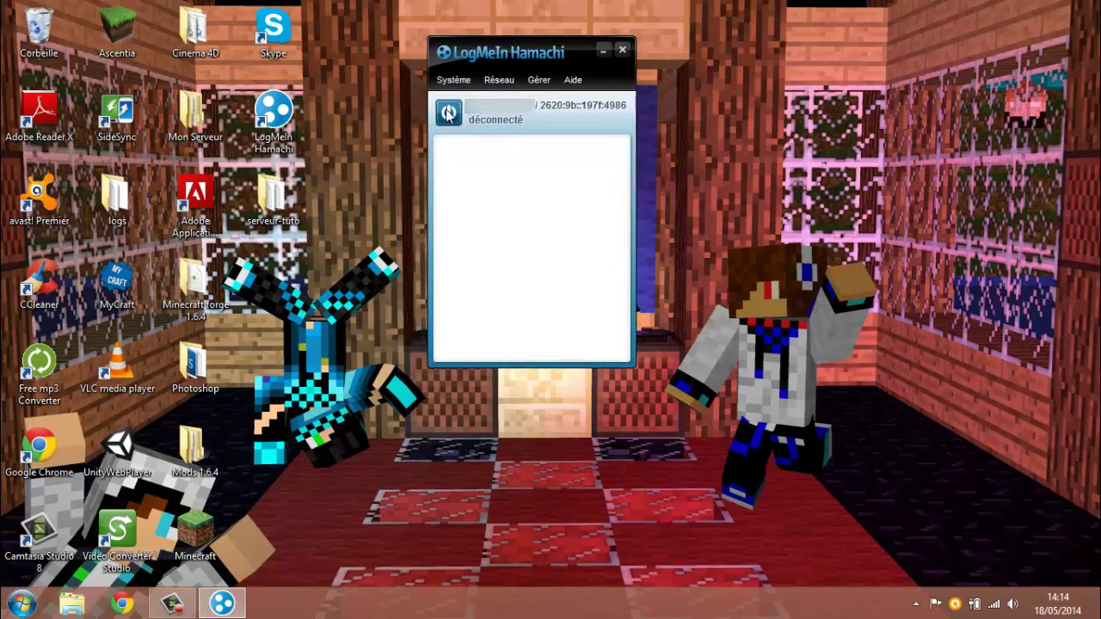
{"action": "left_click", "coordinate": [448, 113]}
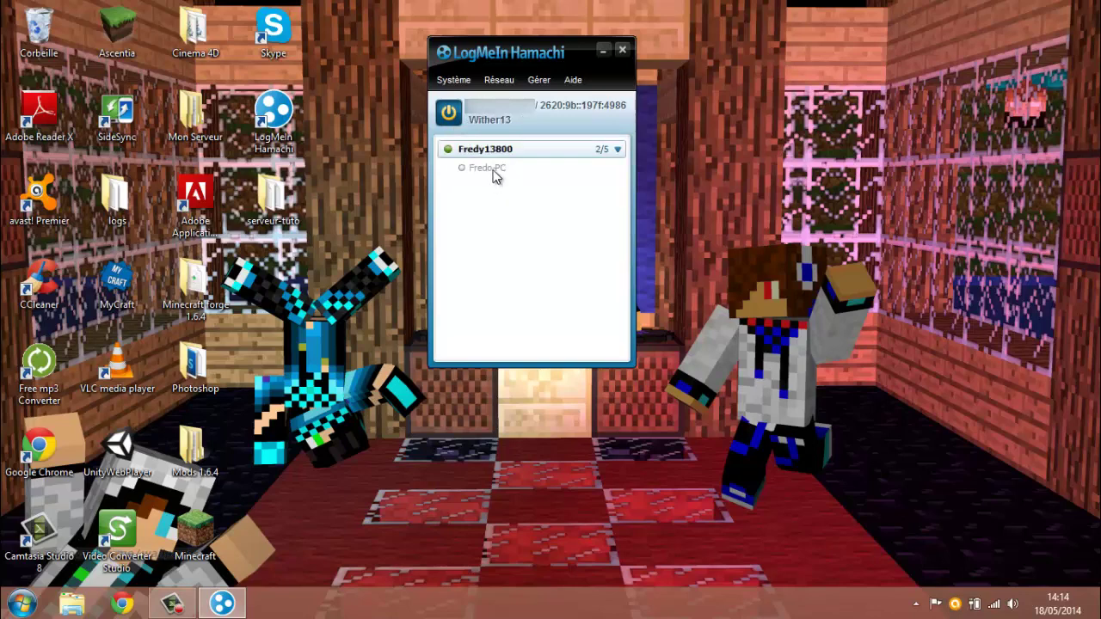
- Examine the existing Hamachi network entry, its member, and the client's own address
{"action": "left_click", "coordinate": [464, 148]}
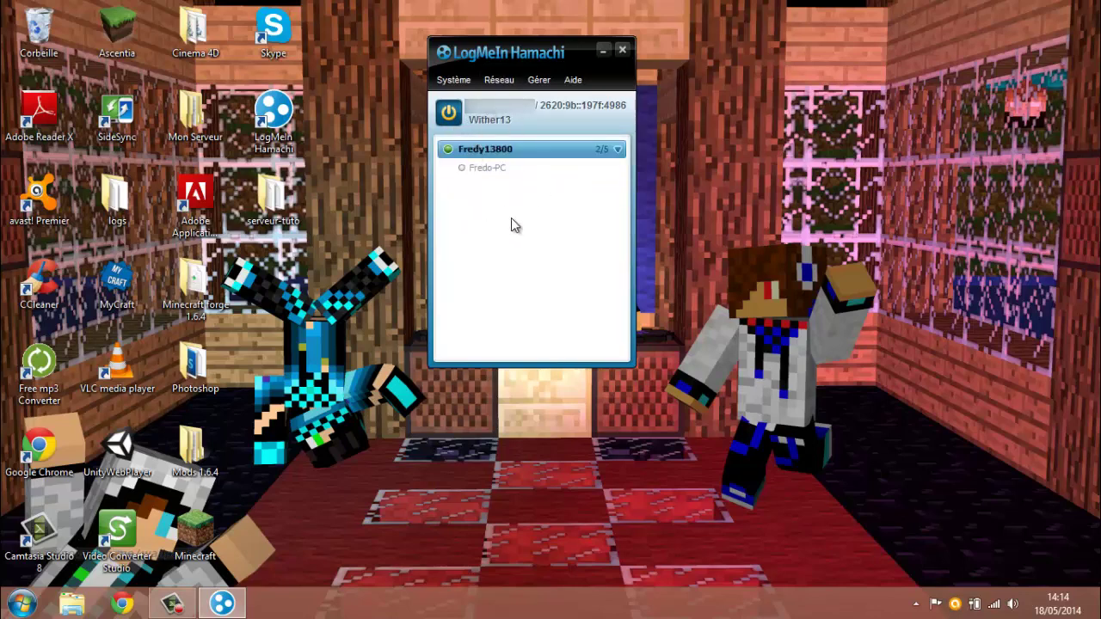
{"action": "right_click", "coordinate": [479, 114]}
{"action": "left_click", "coordinate": [483, 119]}
{"action": "mouse_move", "coordinate": [491, 168]}
- Try to create a client-owned Hamachi network with the ID tuto, entering and confirming the network password
{"action": "left_click", "coordinate": [499, 79]}
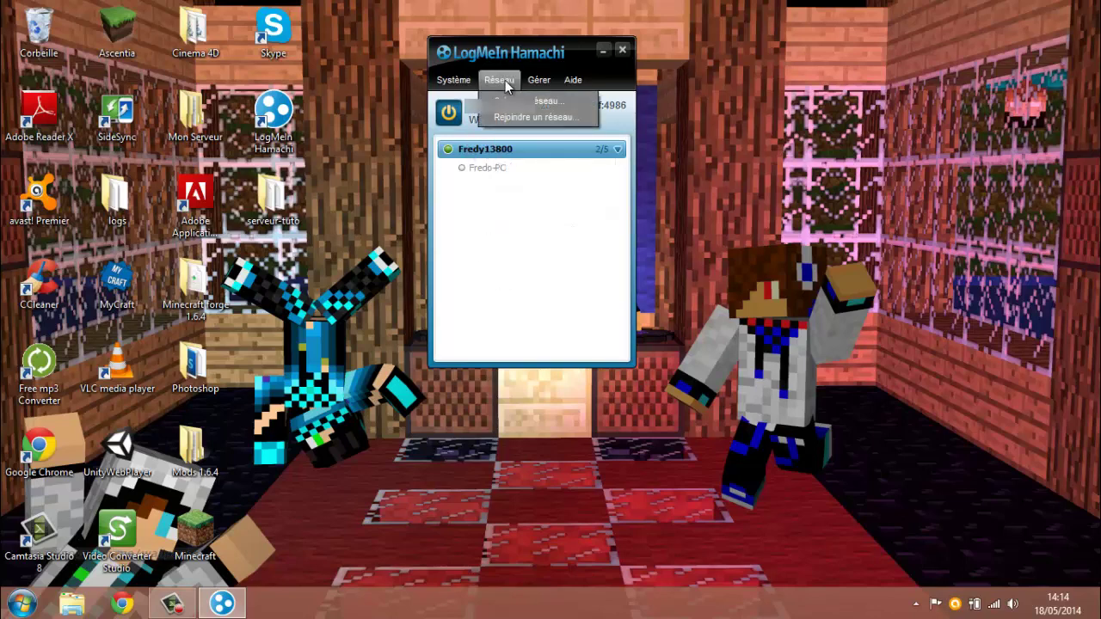
{"action": "left_click", "coordinate": [519, 112]}
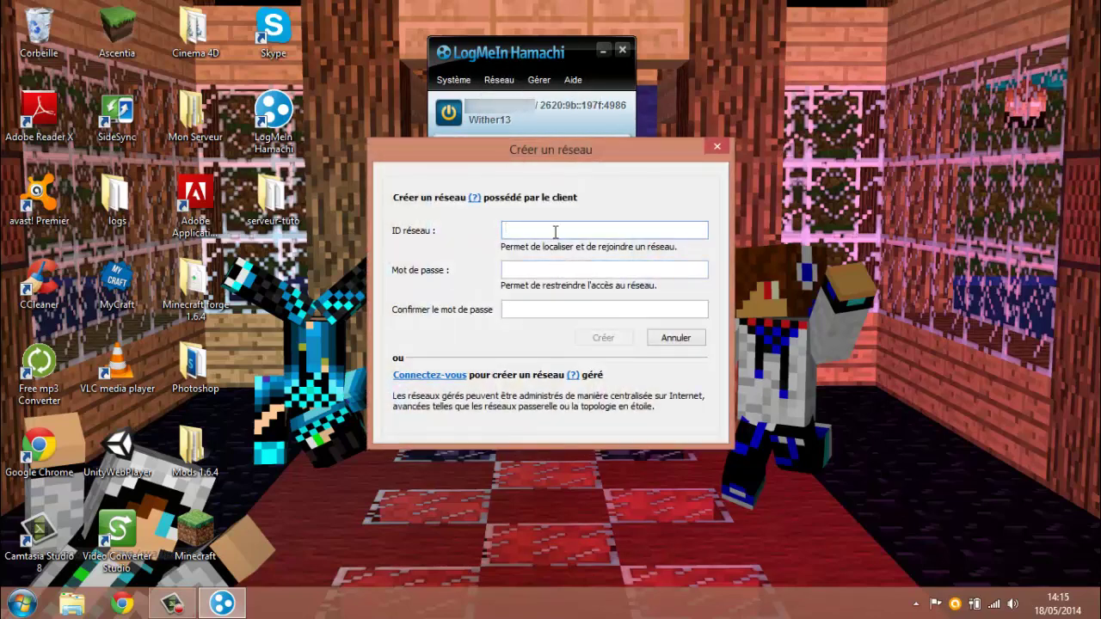
{"action": "type", "text": "tuto"}
{"action": "left_click", "coordinate": [561, 269]}
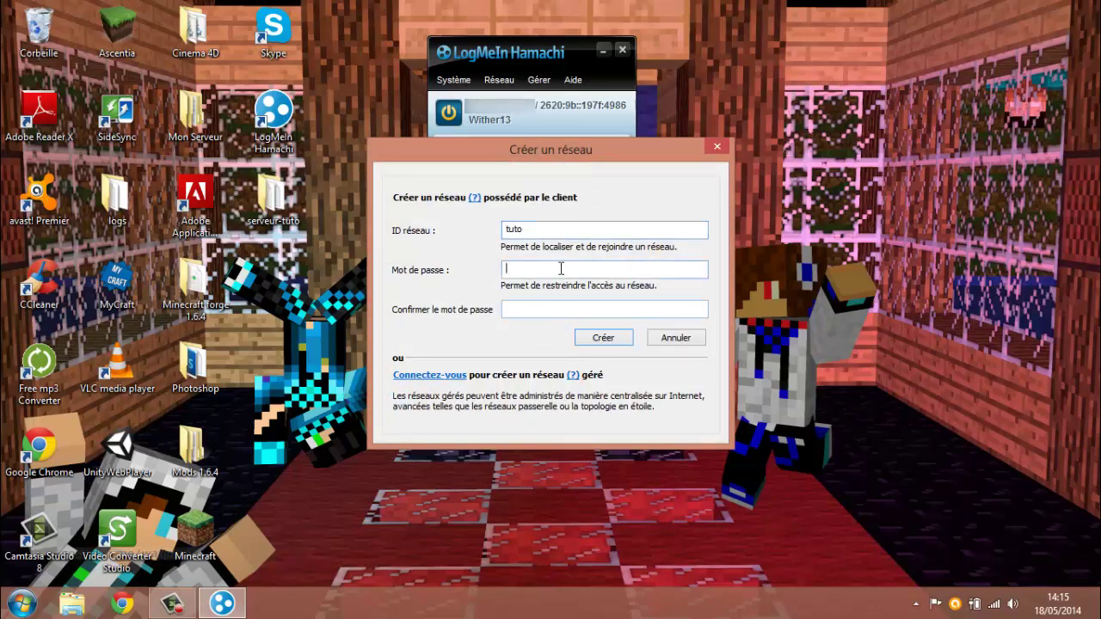
{"action": "type", "text": "•••"}
{"action": "left_click", "coordinate": [517, 309]}
{"action": "type", "text": "•••"}
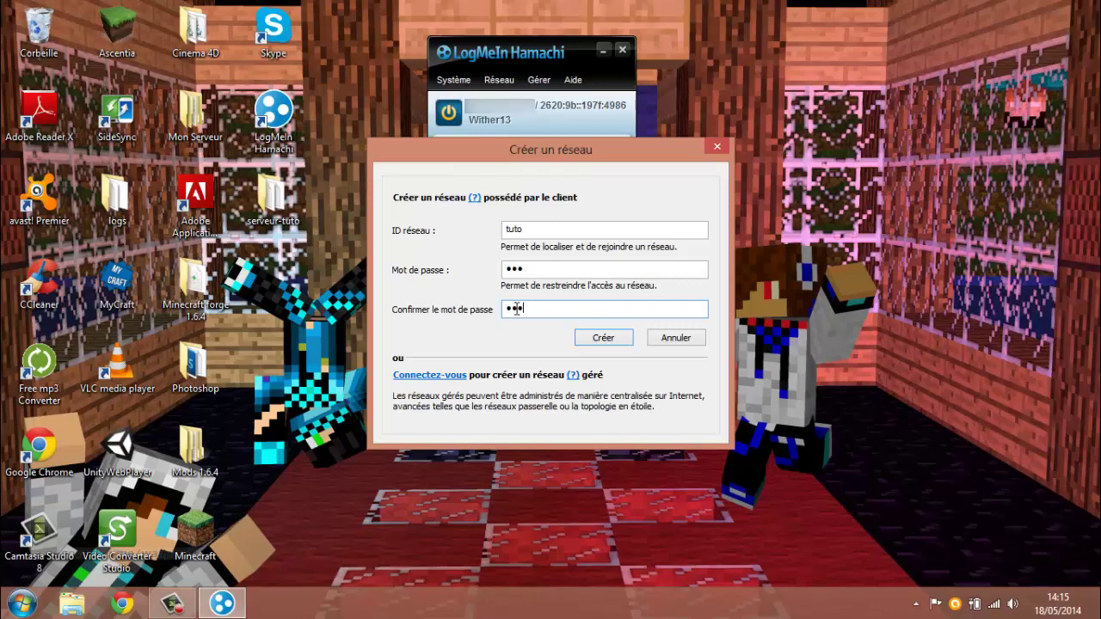
{"action": "left_click", "coordinate": [616, 339]}
- Change the network ID to tuto999 and create the network
{"action": "left_click", "coordinate": [542, 229]}
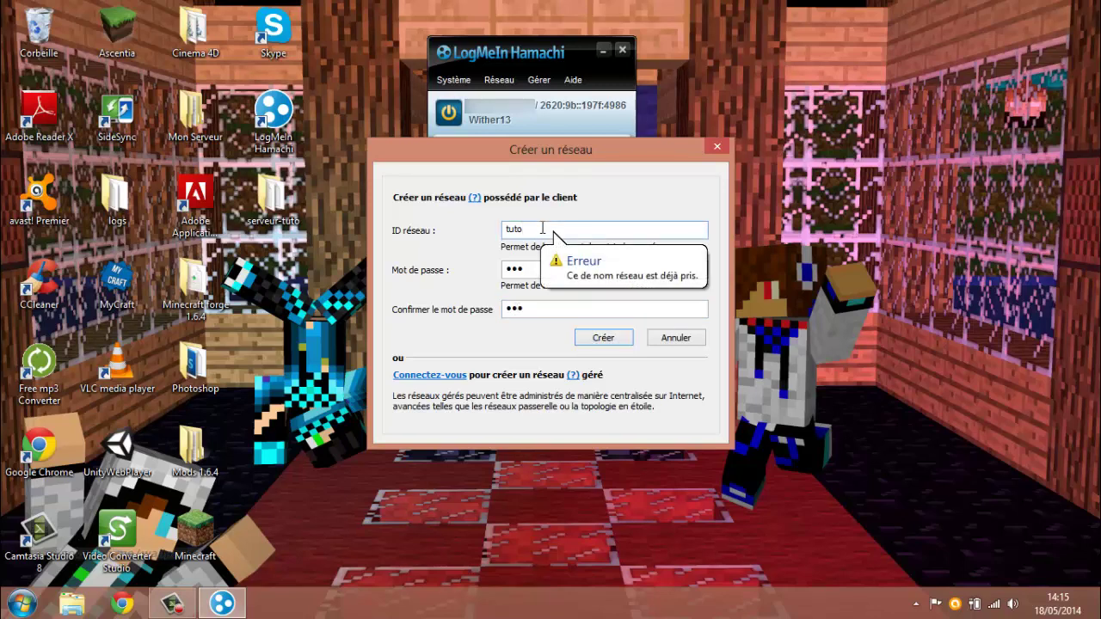
{"action": "type", "text": "999"}
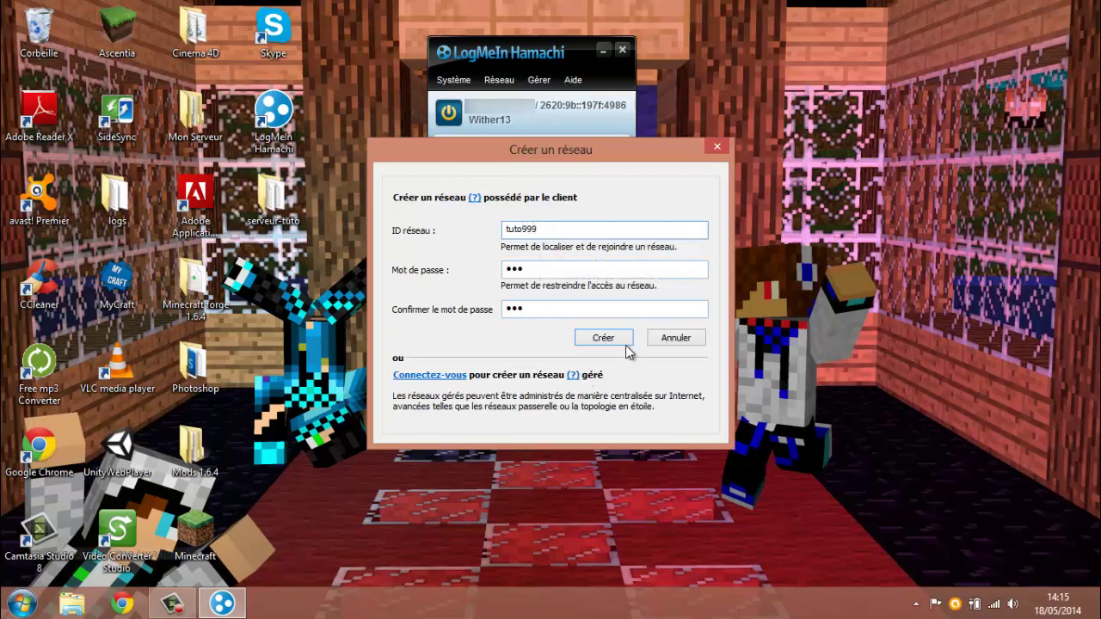
{"action": "left_click", "coordinate": [603, 338]}
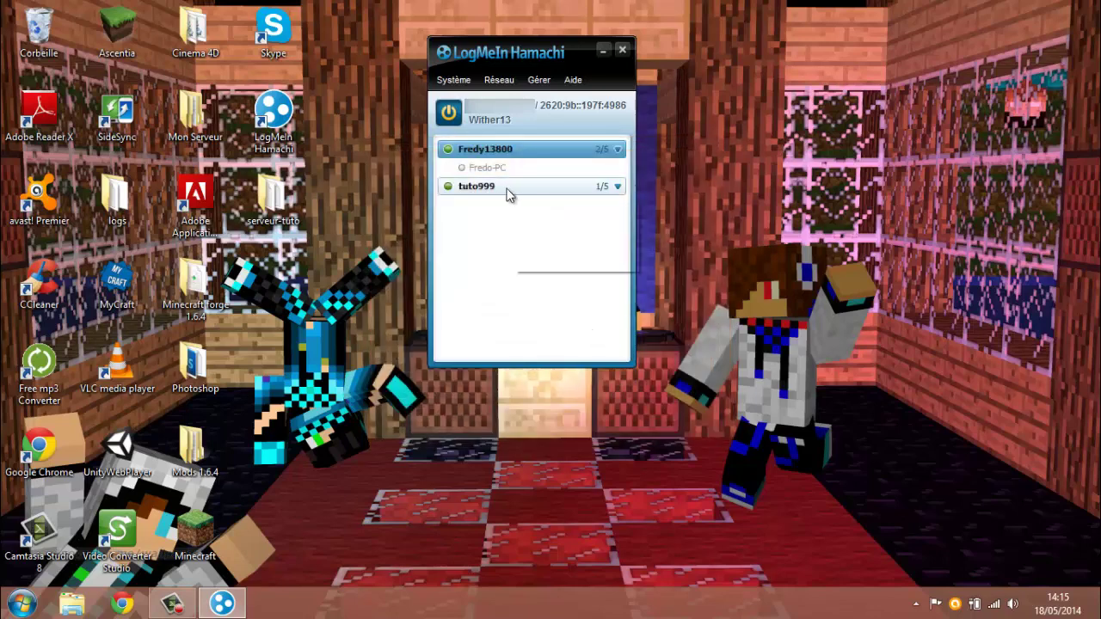
- Try to join the Hamachi network tuto999 by entering its ID and the network password, then dismiss the join dialog
{"action": "left_click", "coordinate": [511, 189]}
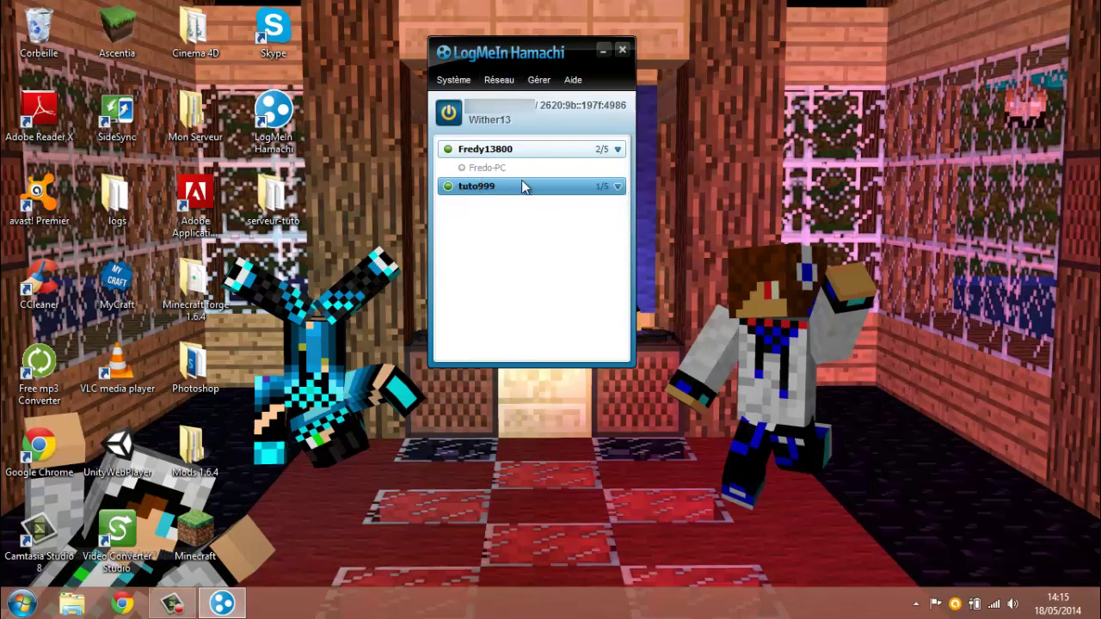
{"action": "mouse_move", "coordinate": [511, 183]}
{"action": "left_click", "coordinate": [499, 79]}
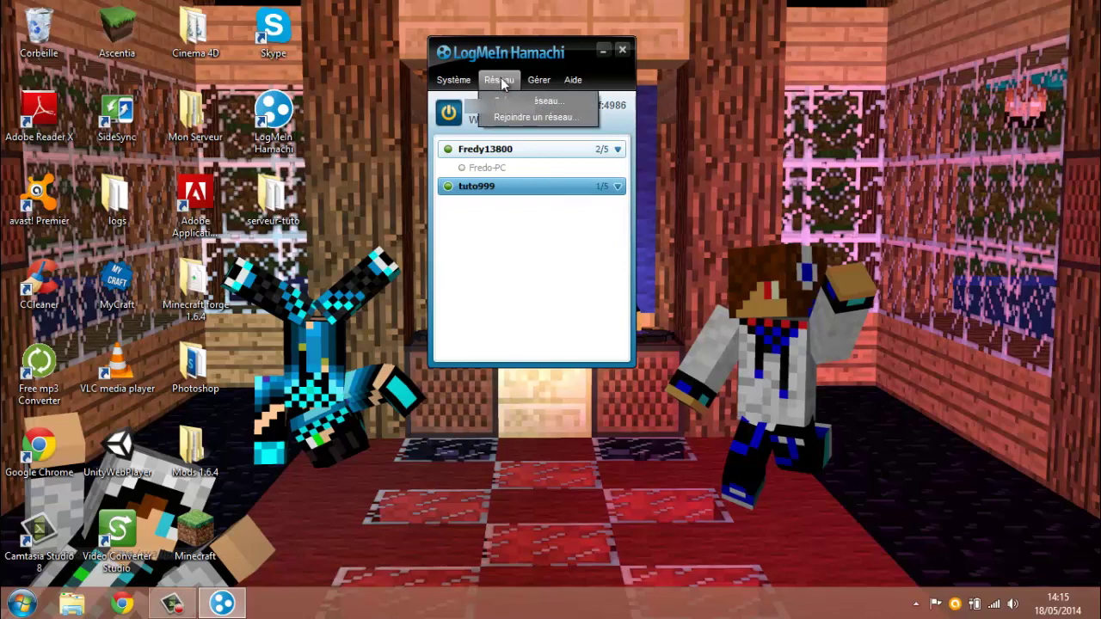
{"action": "left_click", "coordinate": [499, 82]}
{"action": "left_click", "coordinate": [496, 81]}
{"action": "left_click", "coordinate": [509, 118]}
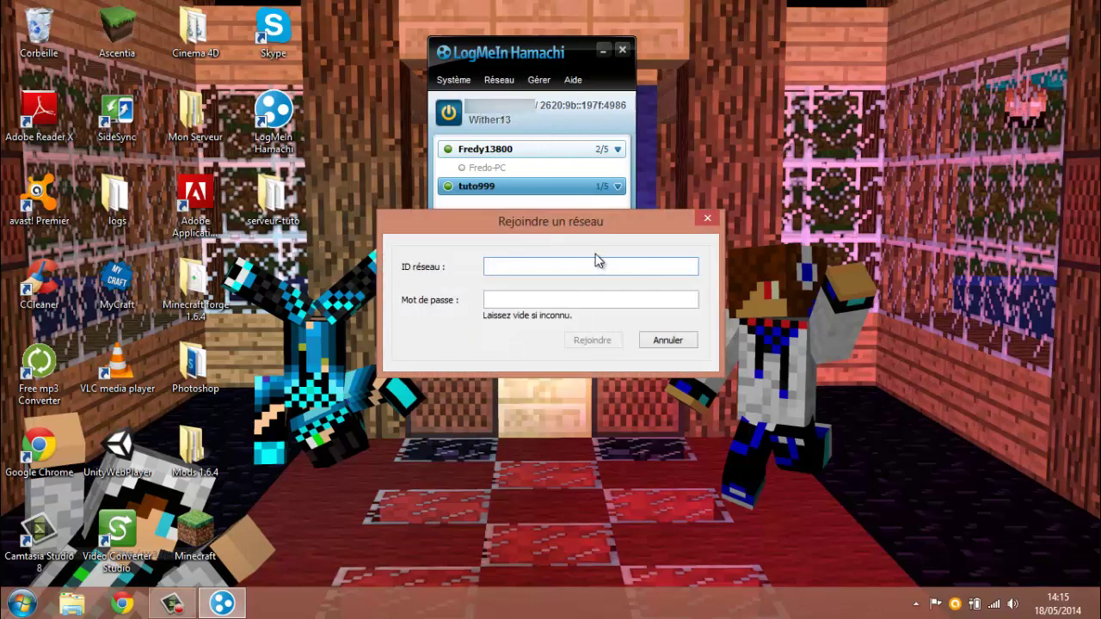
{"action": "type", "text": "tuto999"}
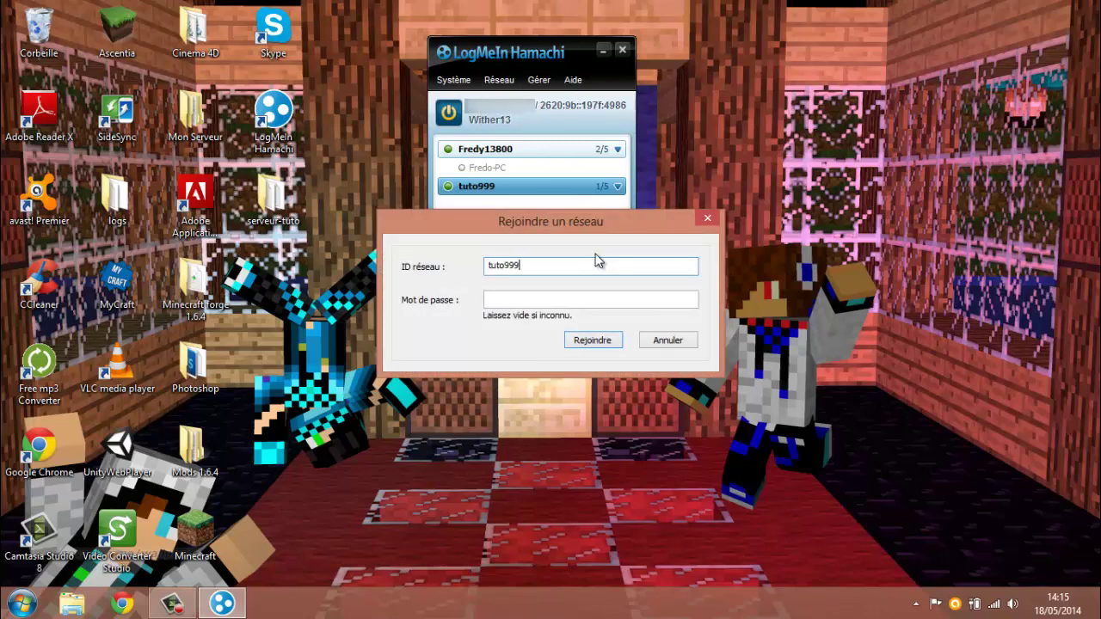
{"action": "left_click", "coordinate": [584, 305]}
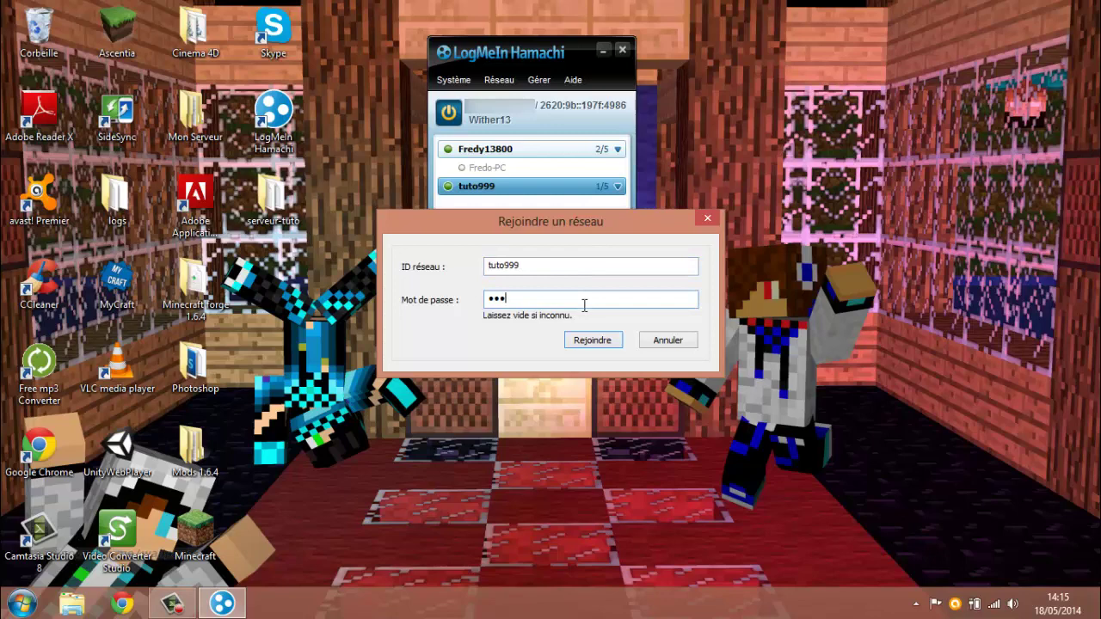
{"action": "left_click", "coordinate": [617, 342]}
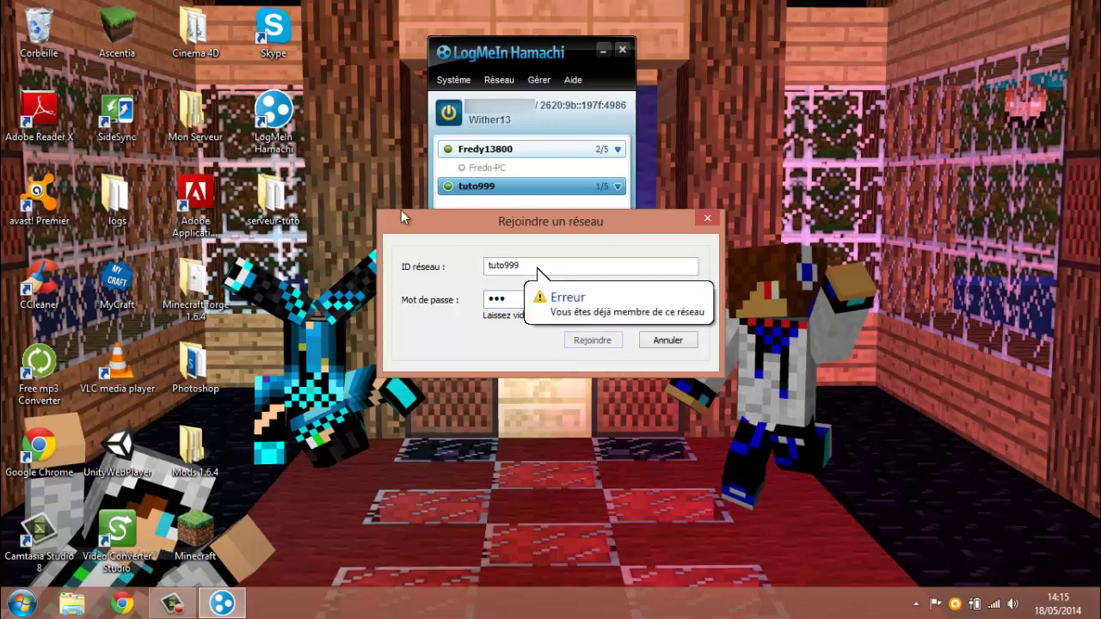
{"action": "left_click", "coordinate": [706, 215]}
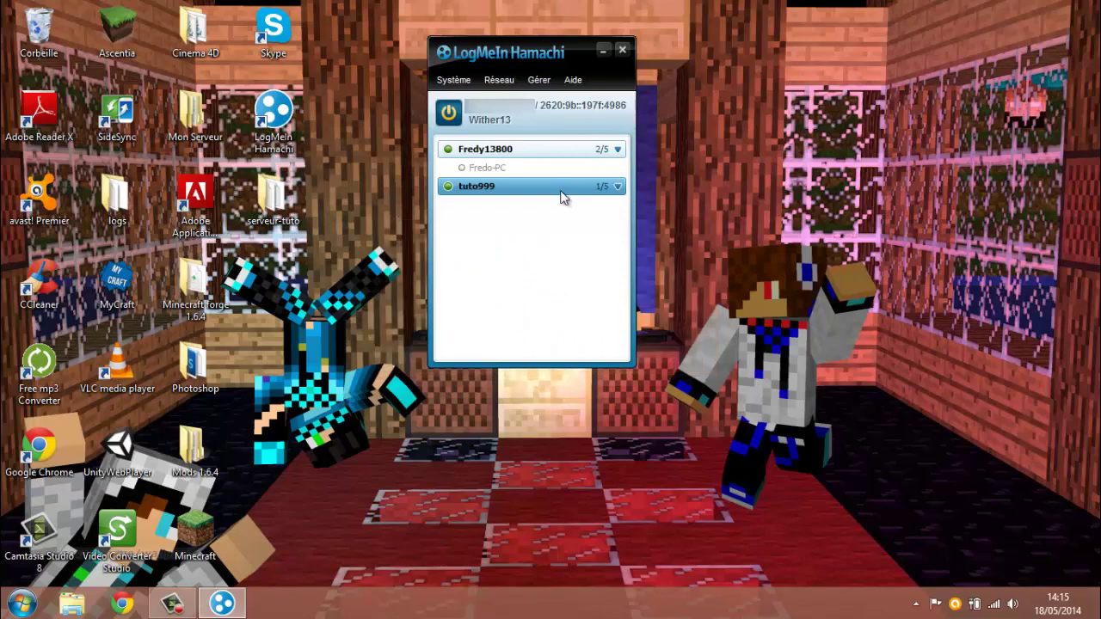
- Delete the tuto999 network from the Hamachi client and confirm the deletion
{"action": "right_click", "coordinate": [563, 196]}
{"action": "left_click", "coordinate": [613, 255]}
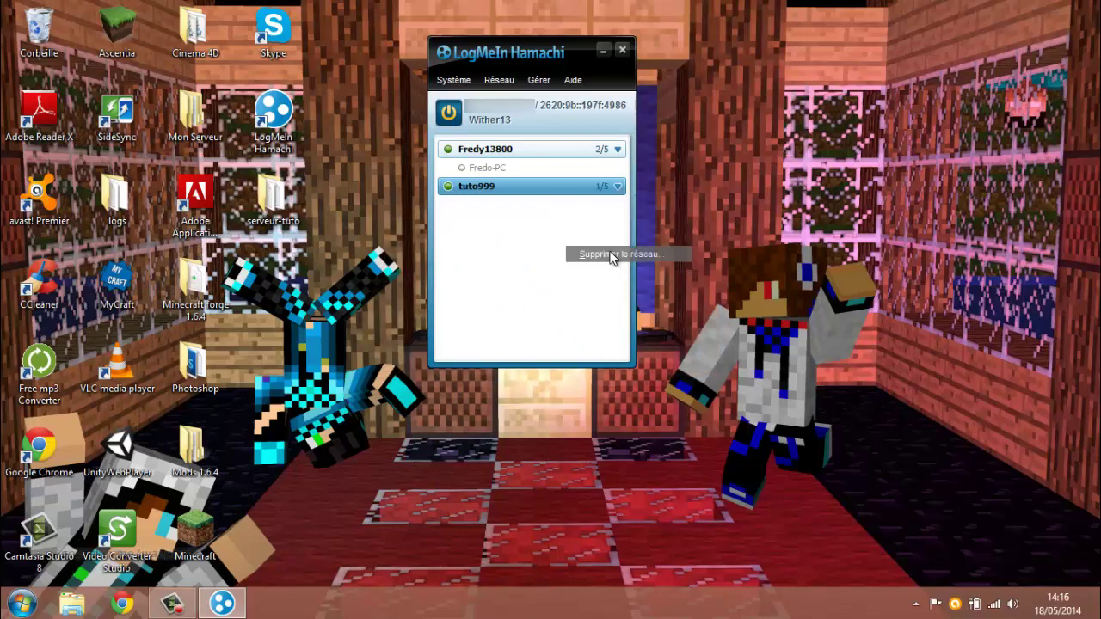
{"action": "left_click", "coordinate": [518, 323]}
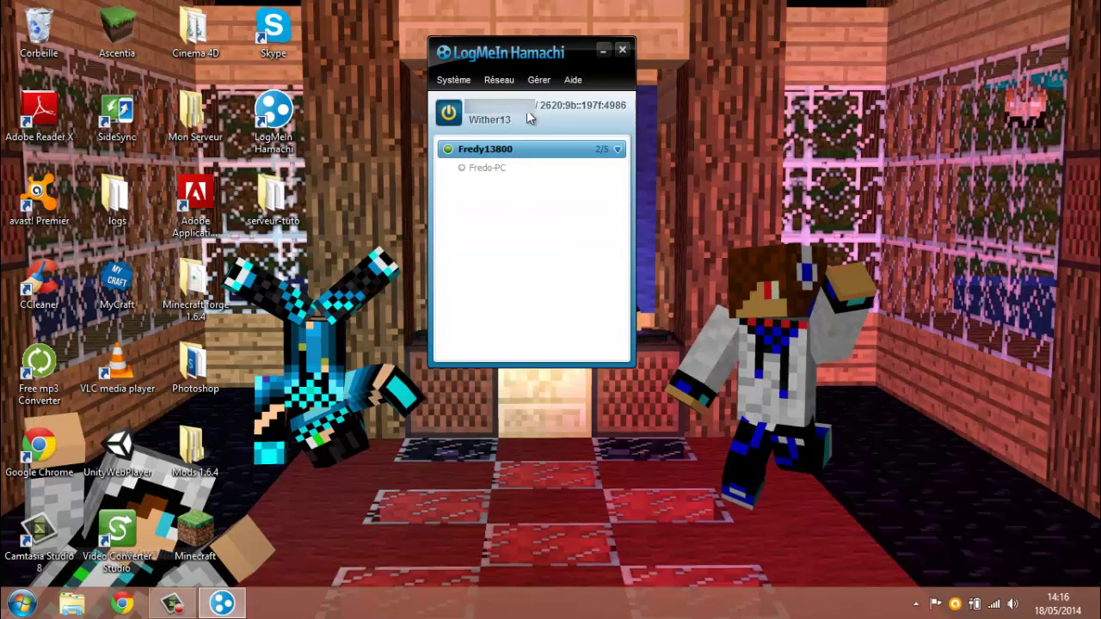
- View the copy options for the client's own address, then disconnect the Hamachi client and close its window
{"action": "left_click", "coordinate": [526, 110]}
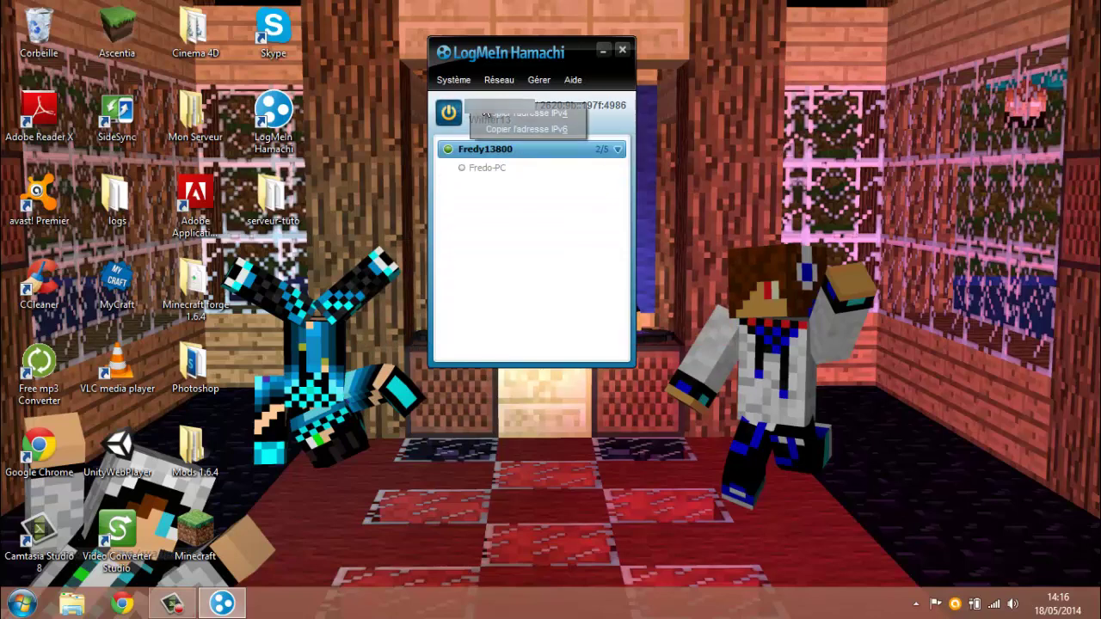
{"action": "left_click", "coordinate": [527, 182]}
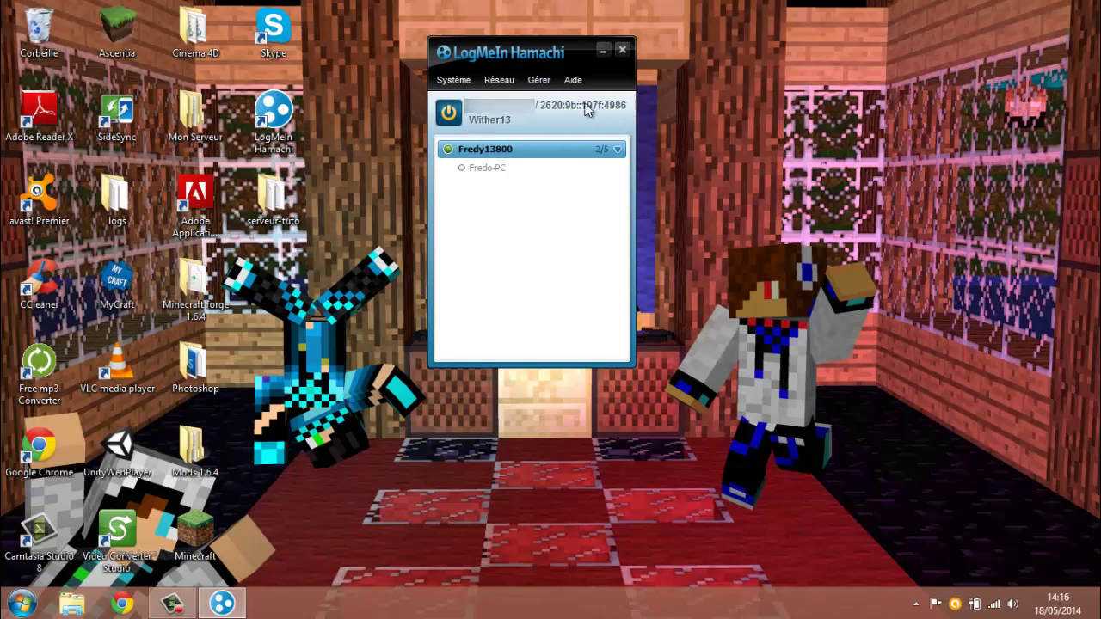
{"action": "left_click", "coordinate": [451, 111]}
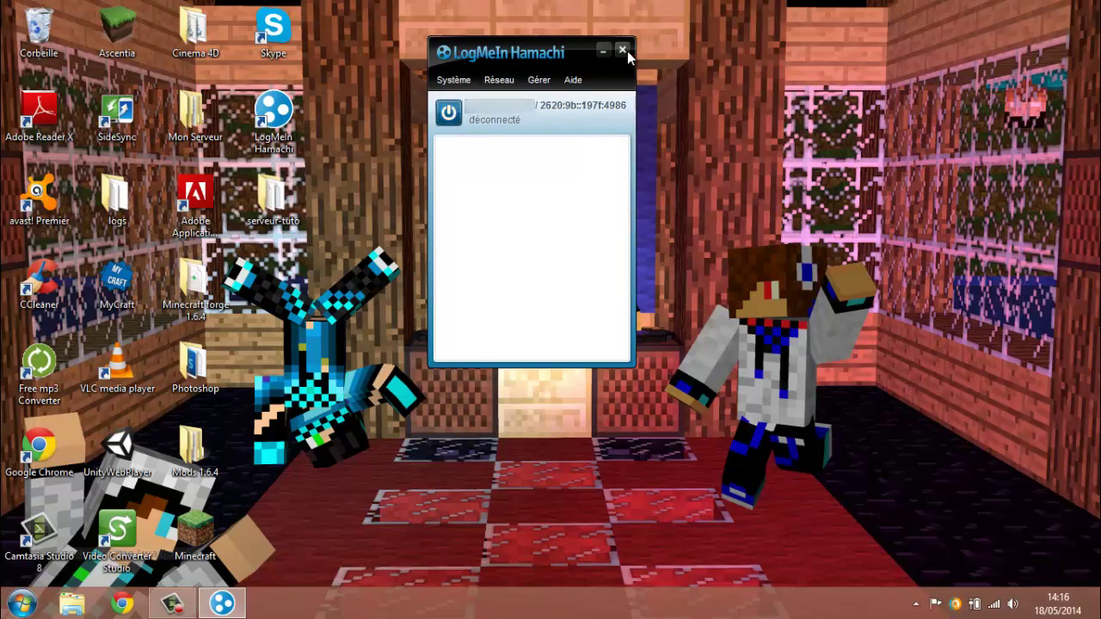
{"action": "left_click", "coordinate": [625, 50]}
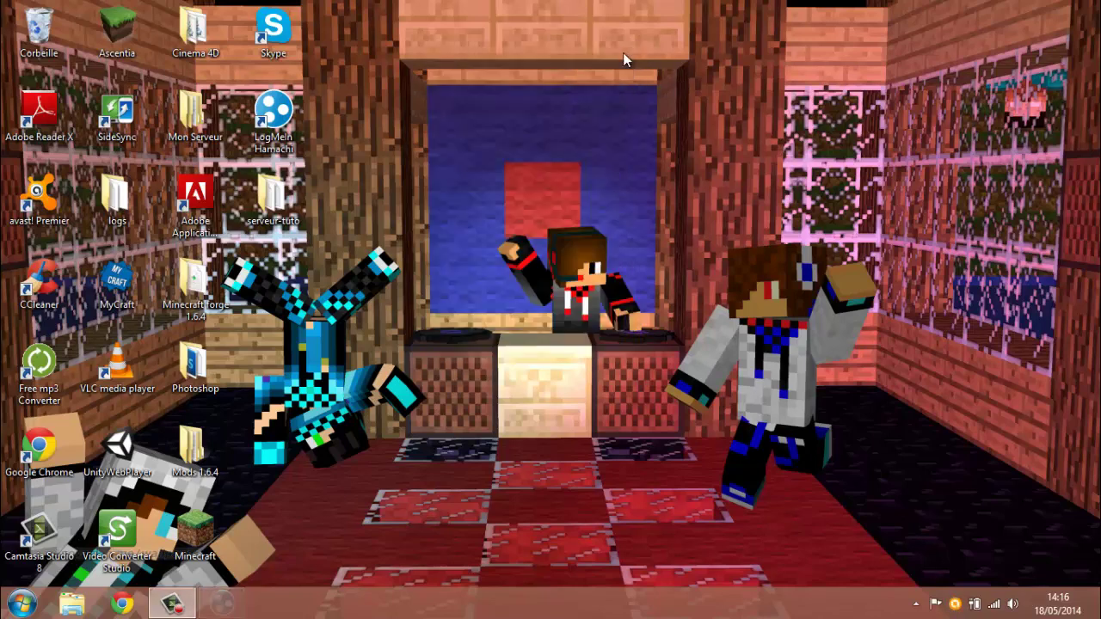
- Launch Minecraft 1.5.2 and open the multiplayer server list
{"action": "double_click", "coordinate": [197, 551]}
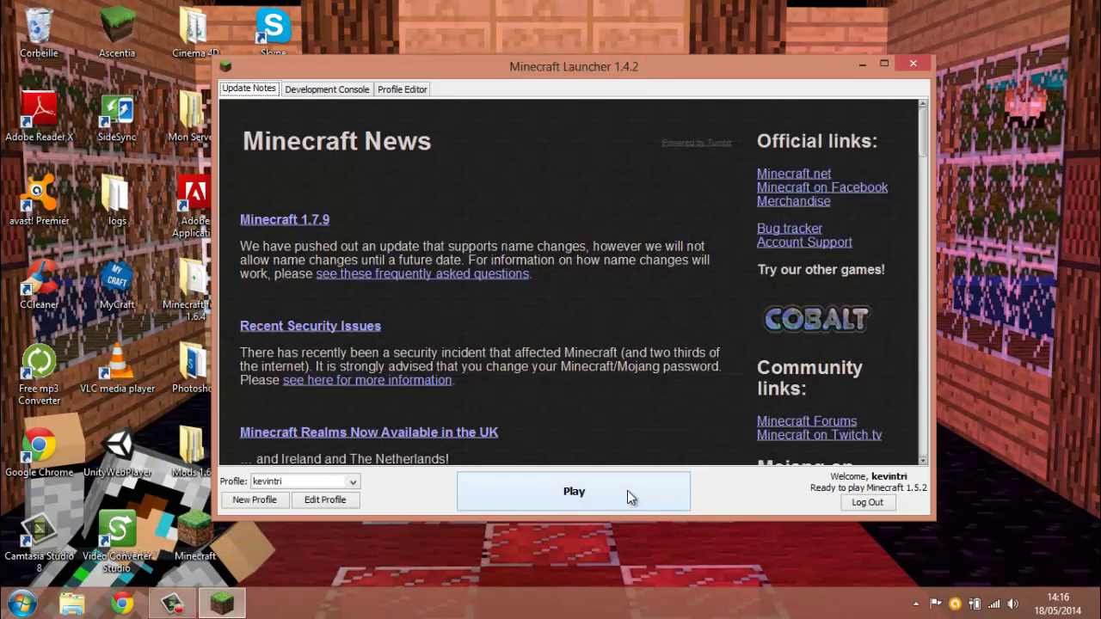
{"action": "left_click", "coordinate": [627, 490]}
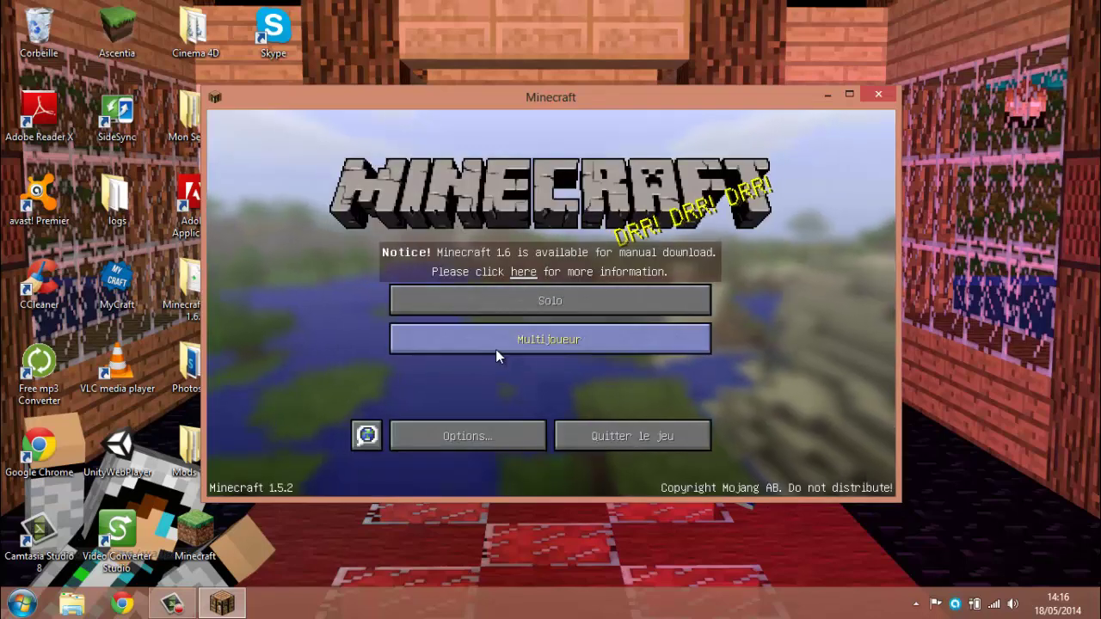
{"action": "left_click", "coordinate": [496, 348]}
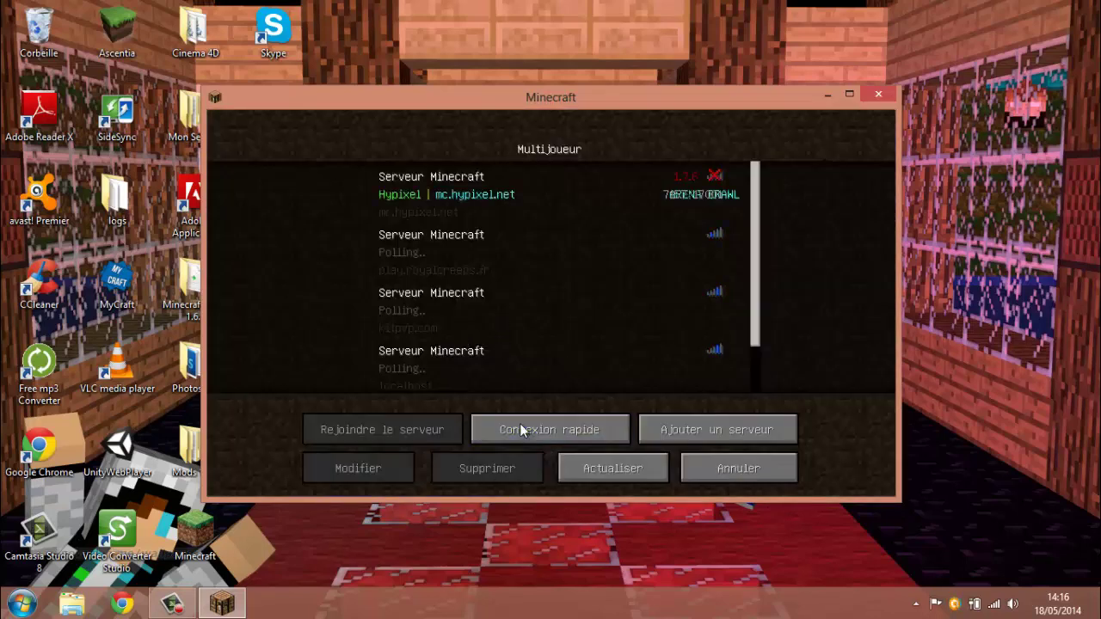
- Examine the form for adding a multiplayer server without saving an entry, and close the game and its launcher
{"action": "left_click", "coordinate": [695, 437]}
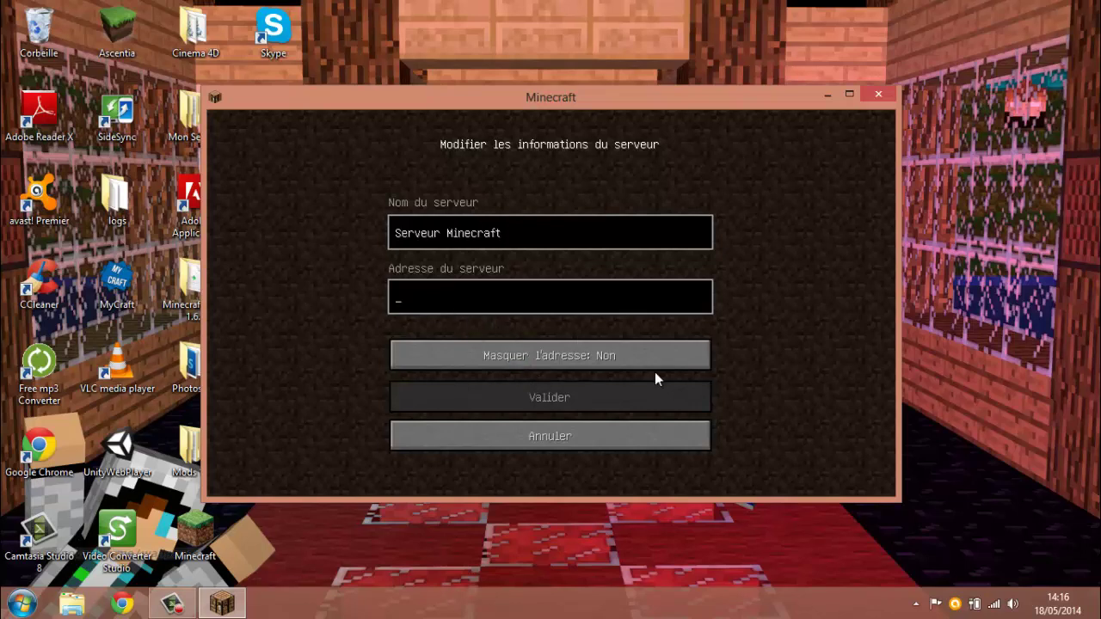
{"action": "left_click", "coordinate": [581, 439]}
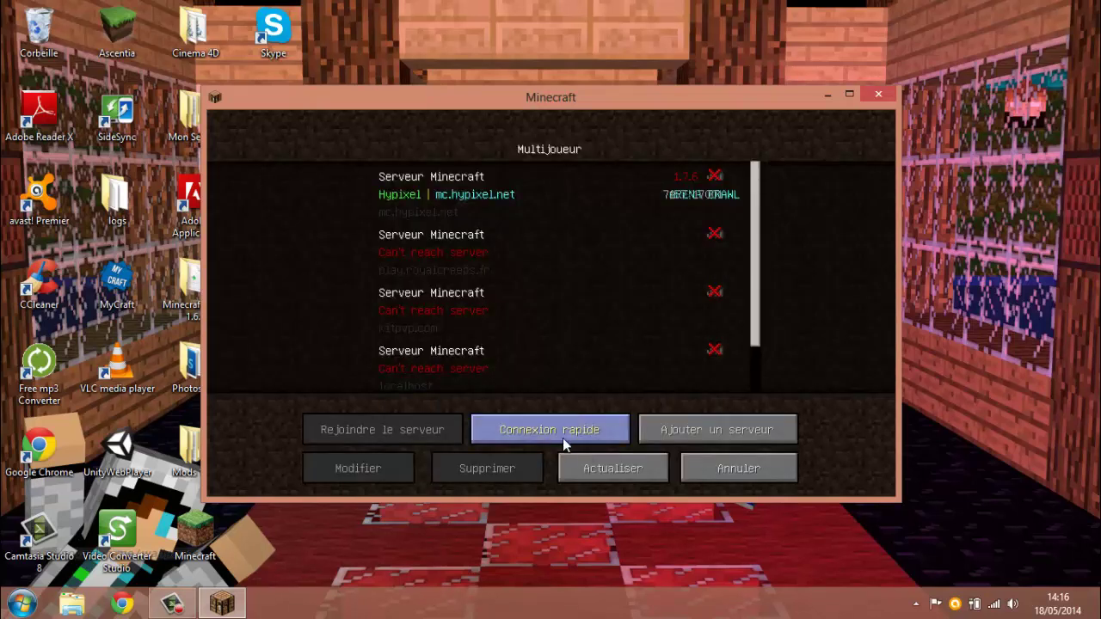
{"action": "left_click", "coordinate": [872, 96]}
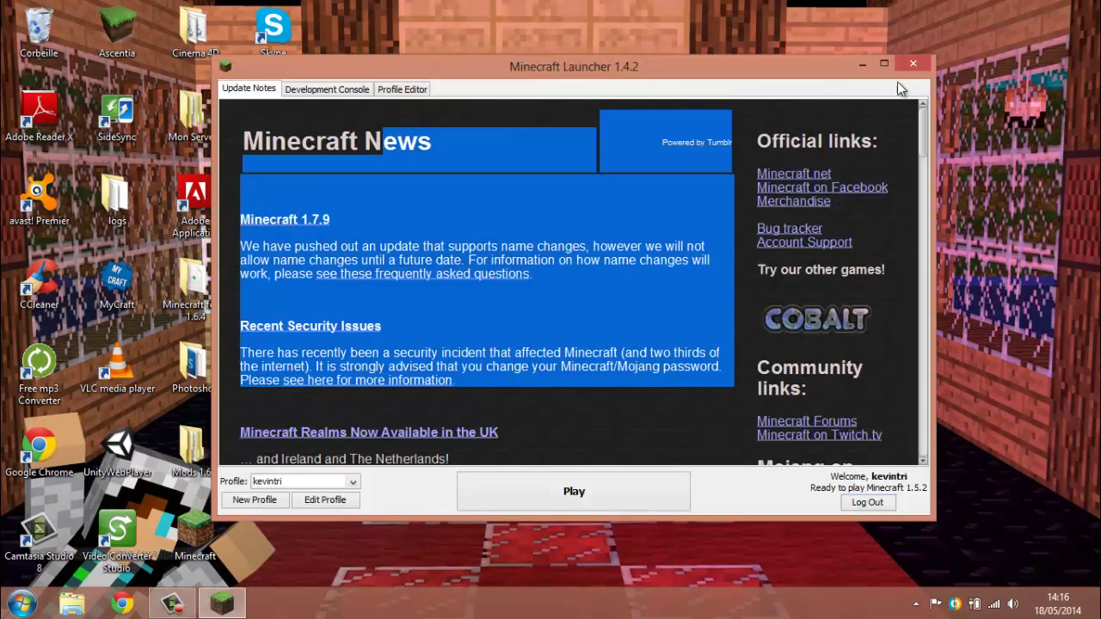
{"action": "left_click", "coordinate": [913, 63]}
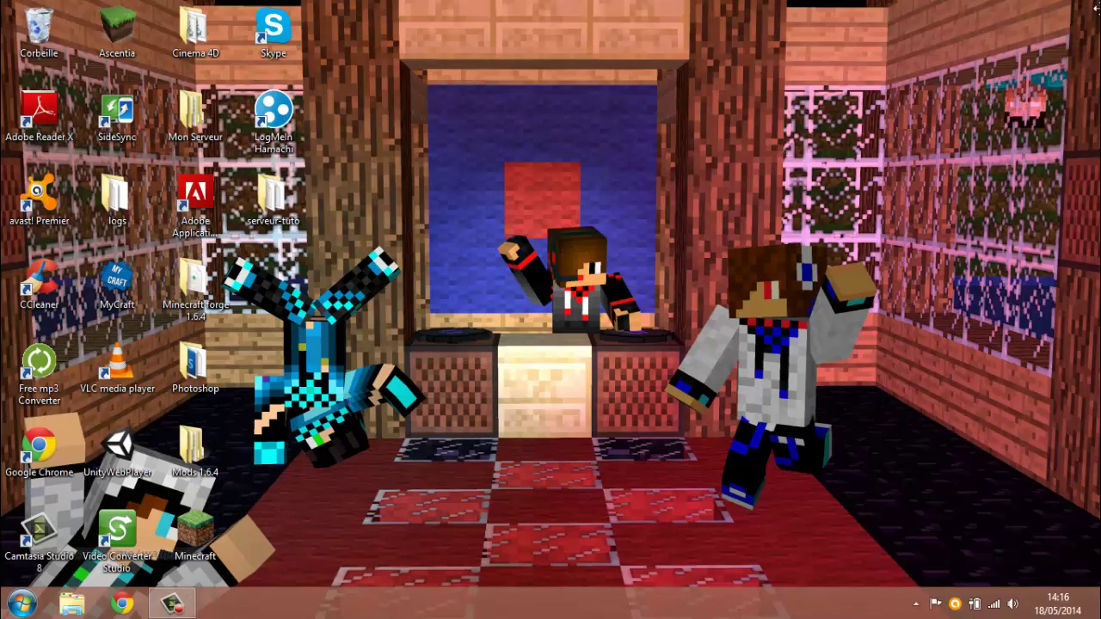
{"action": "mouse_move", "coordinate": [1100, 38]}
{"action": "left_click", "coordinate": [172, 605]}
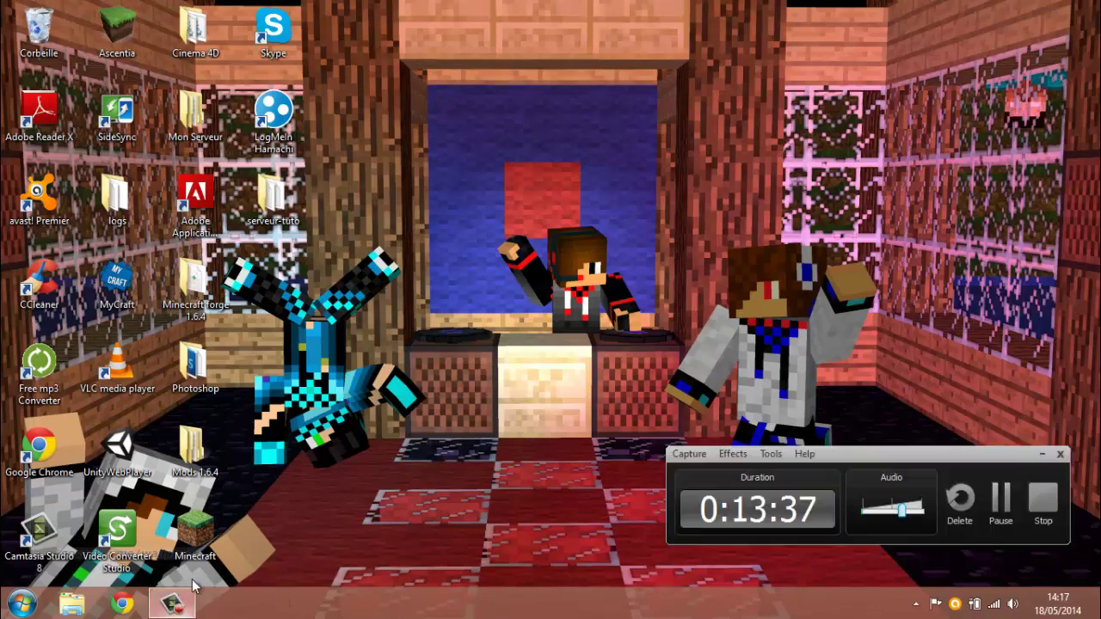
{"action": "left_click", "coordinate": [1046, 451]}
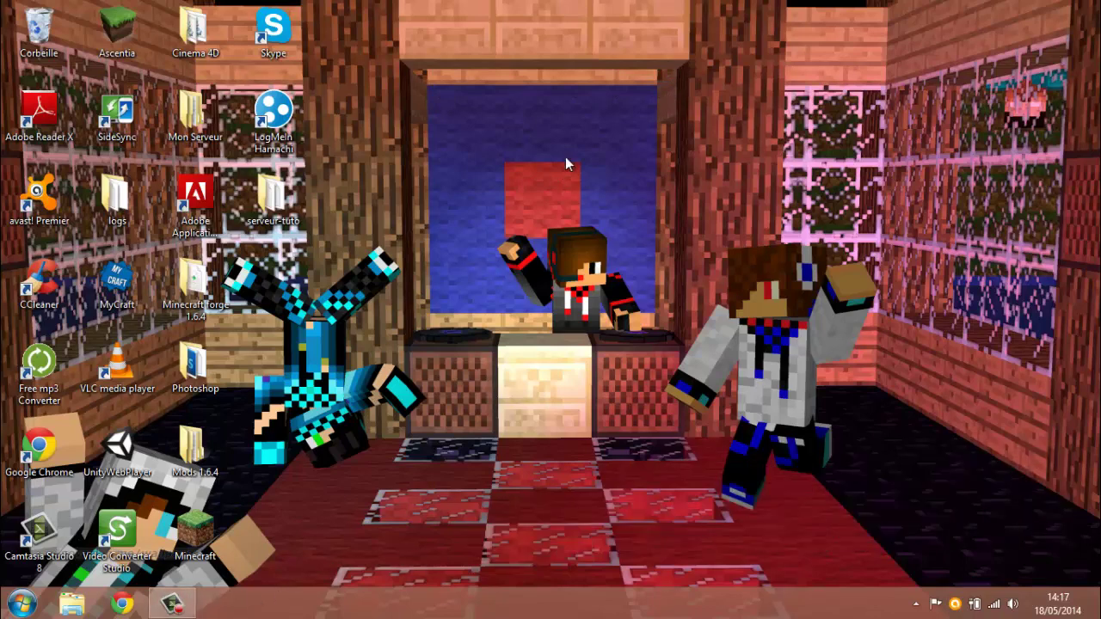